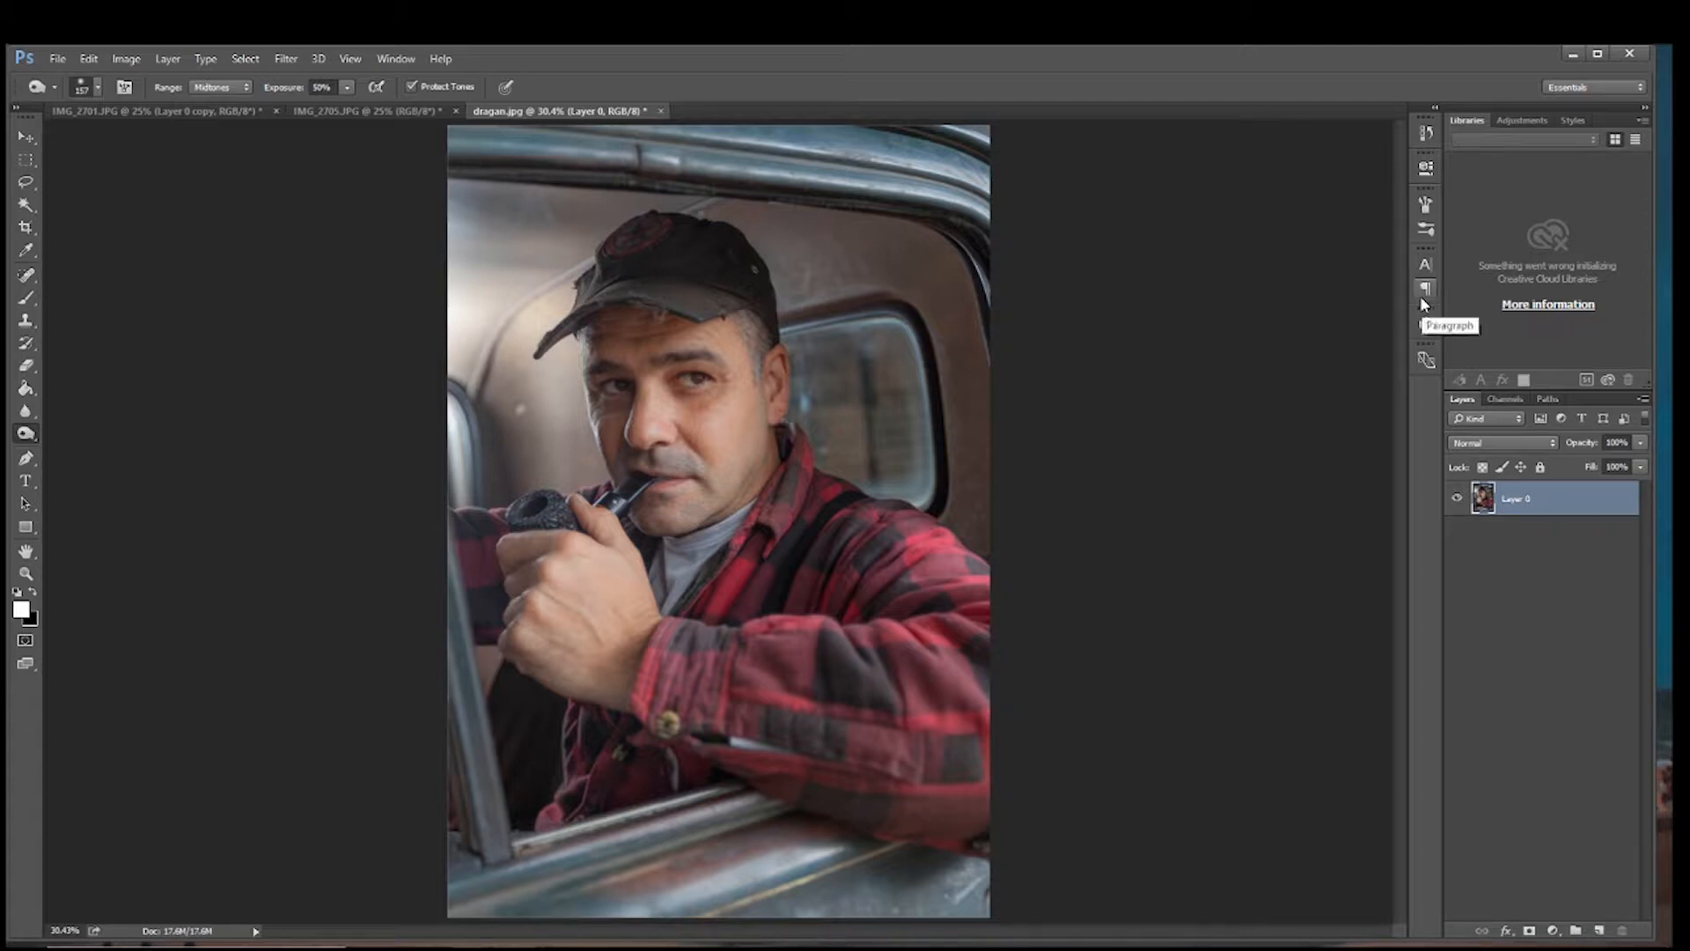
# Step: Duplicate Layer 0 and apply Levels to the copy with input black at 24 and input white at 229
pyautogui.moveTo(1574, 503); pyautogui.dragTo(1594, 930)
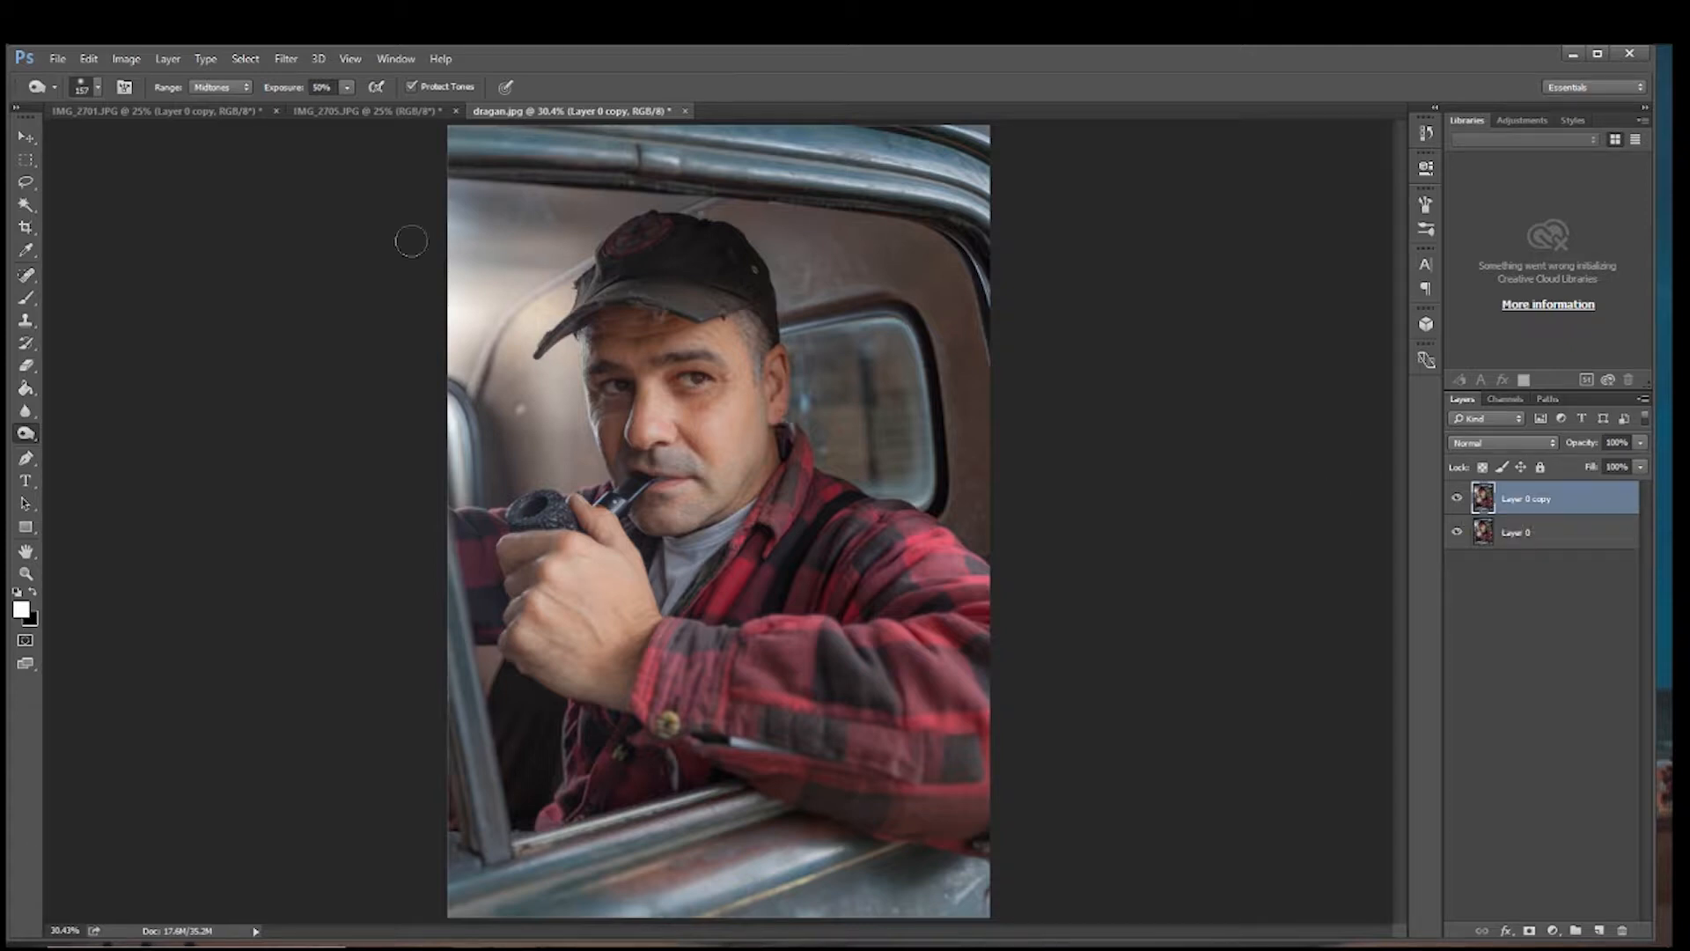
pyautogui.click(119, 60)
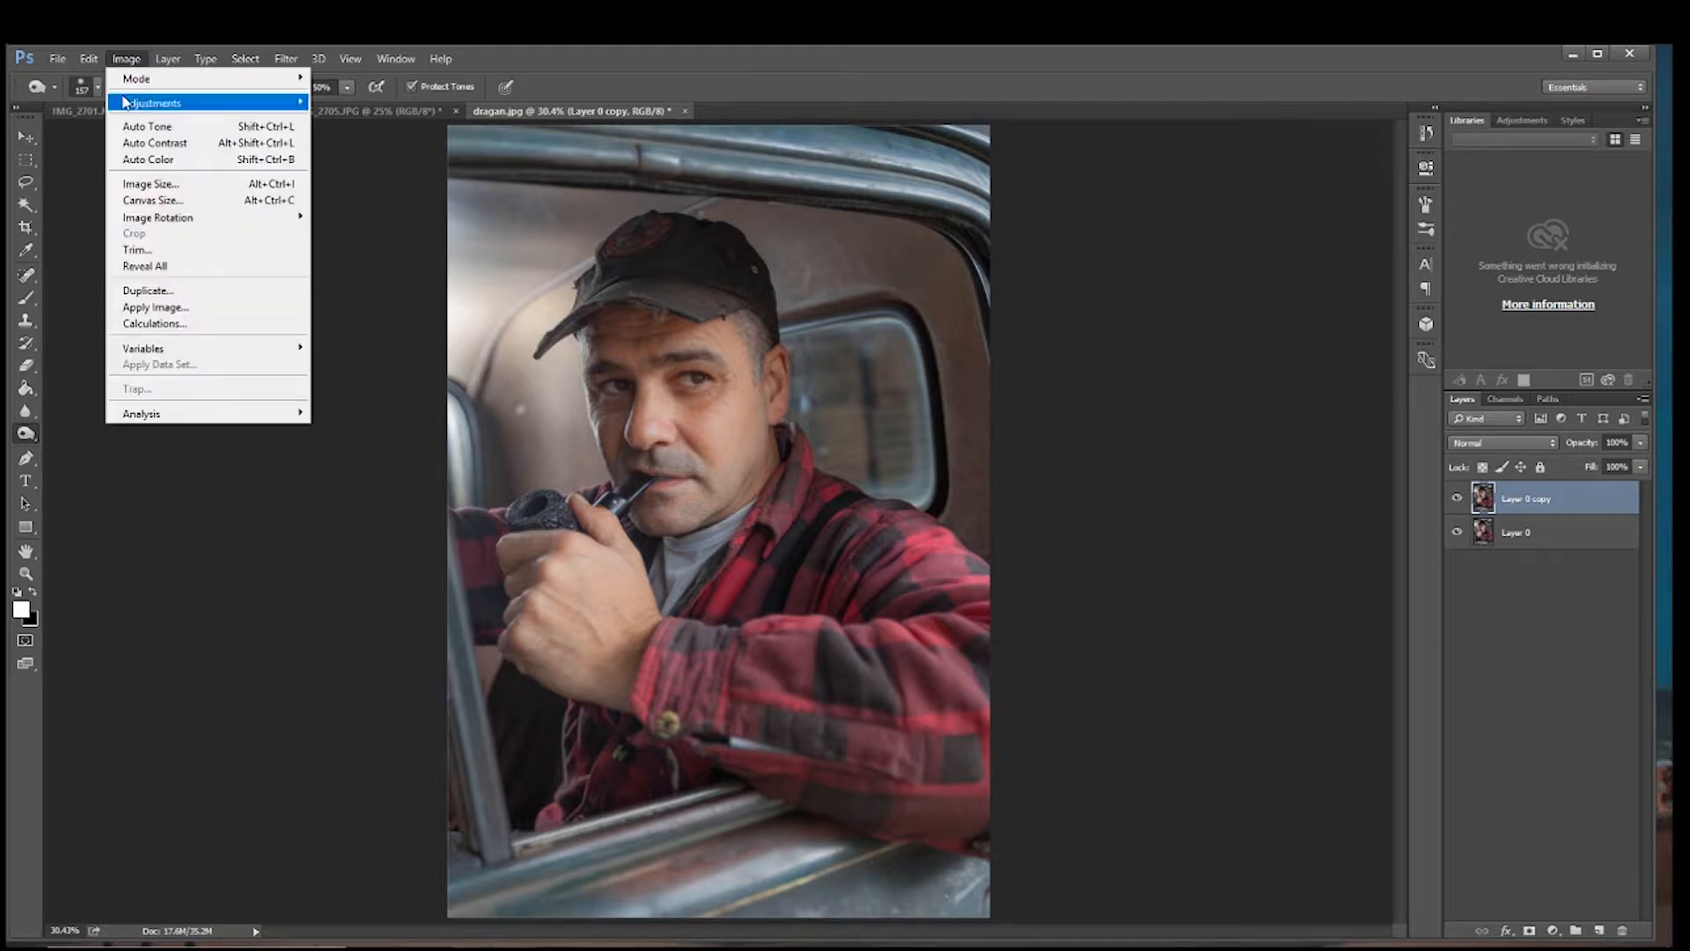
pyautogui.moveTo(124, 102)
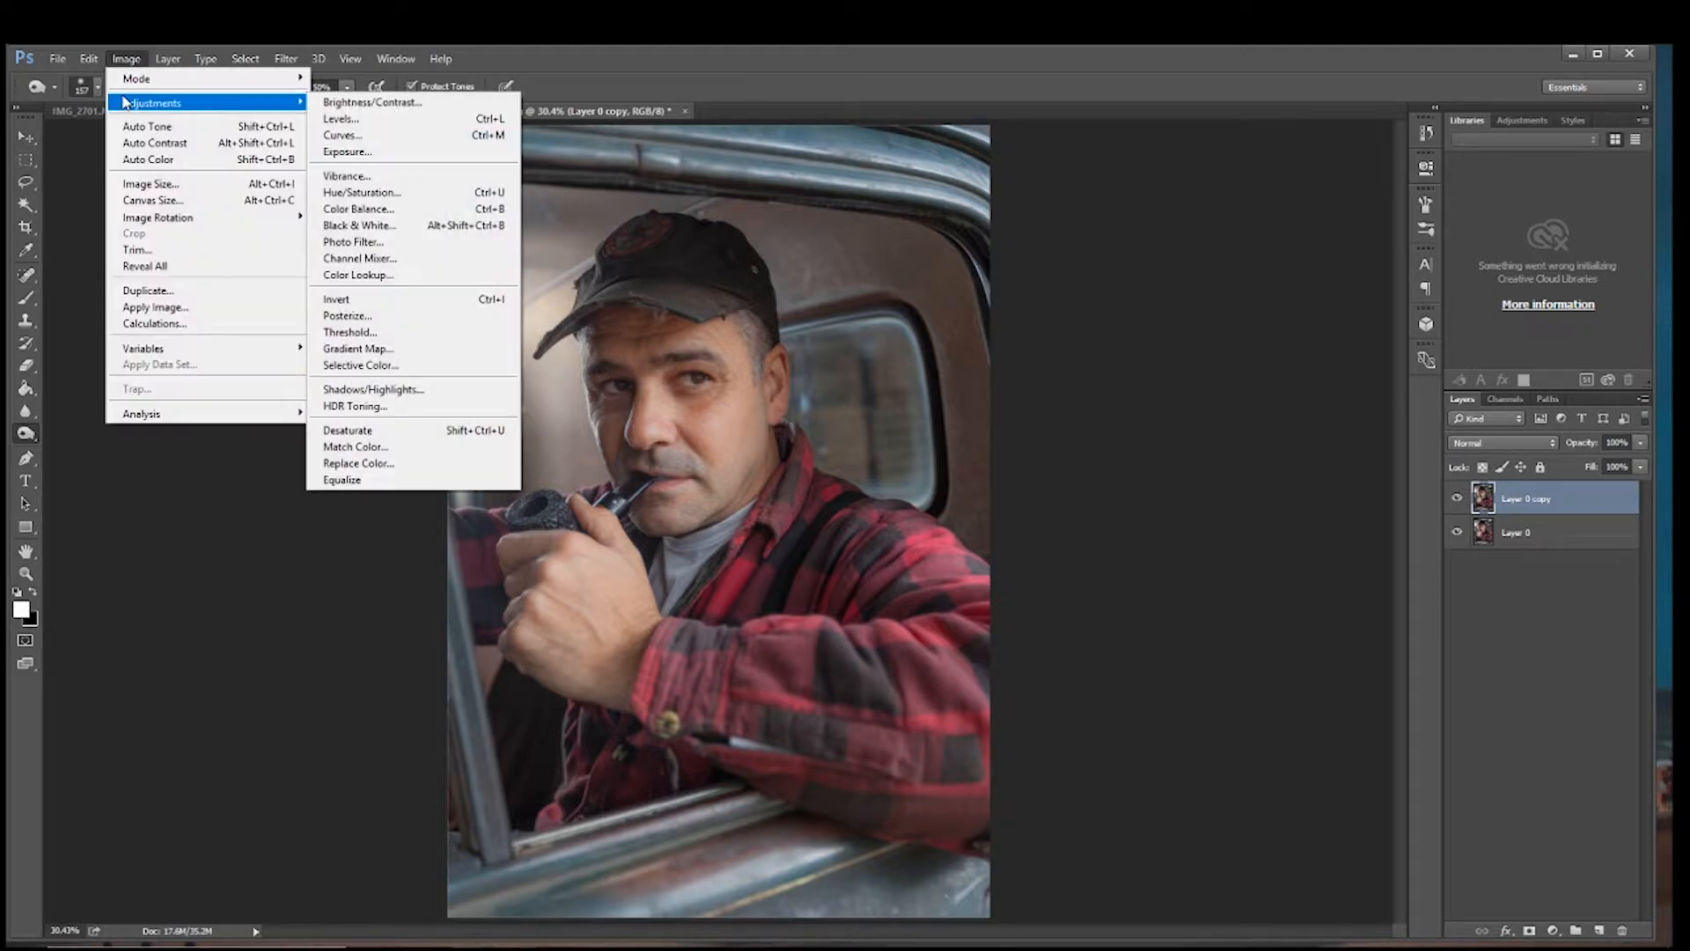
pyautogui.click(342, 121)
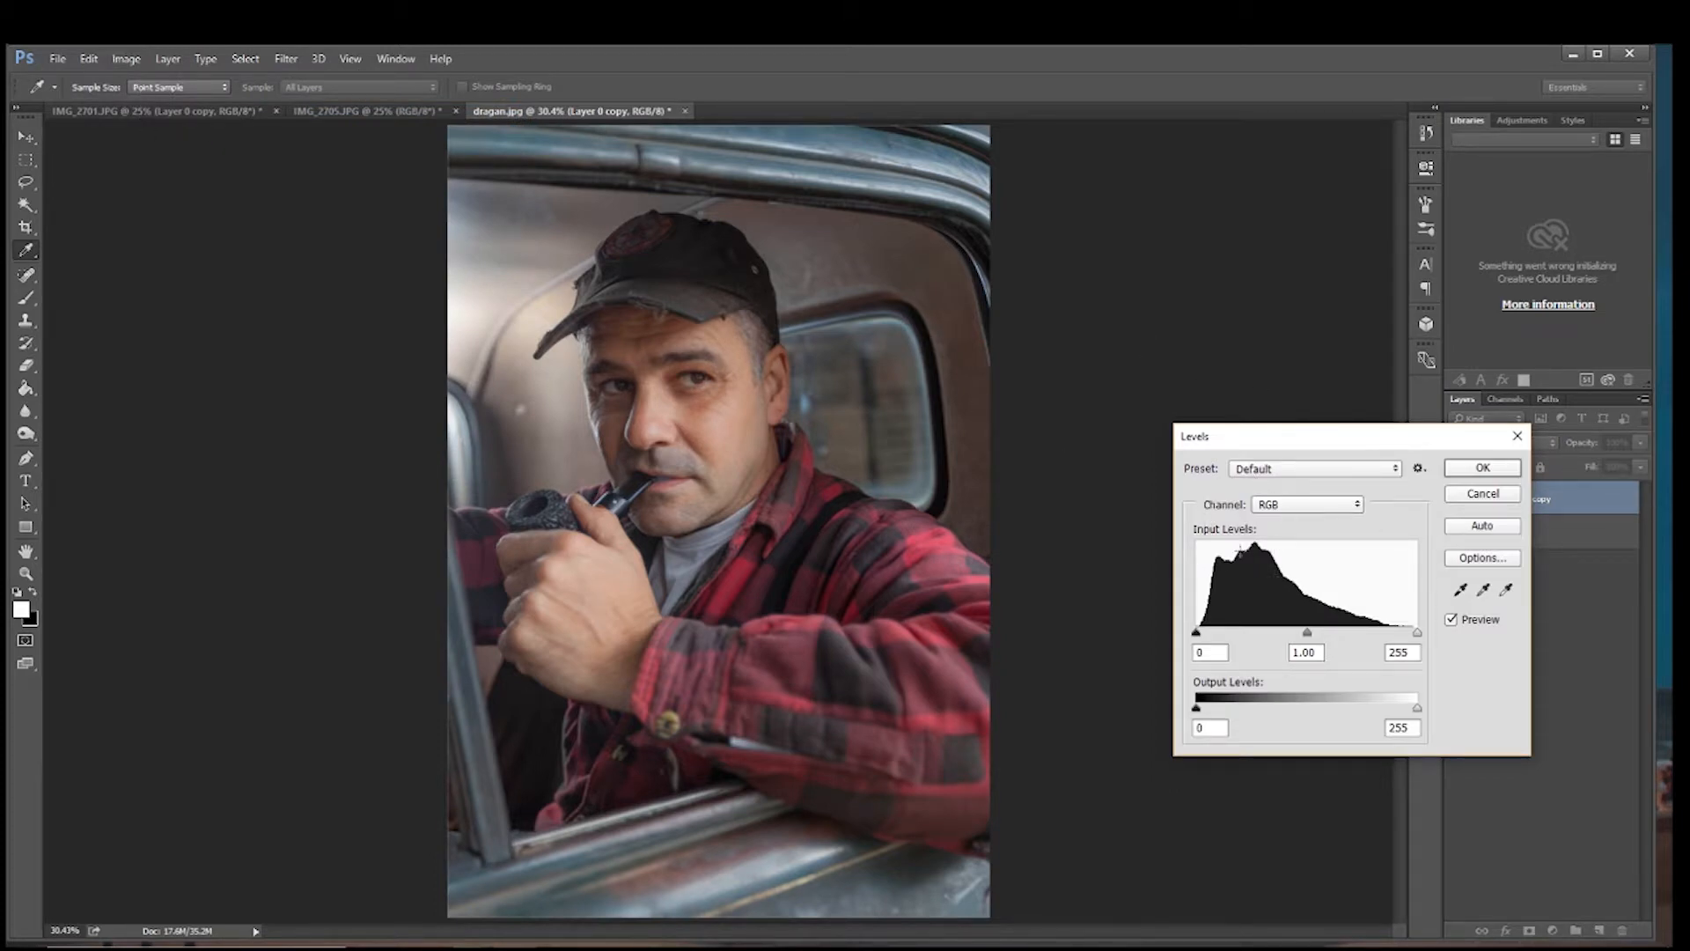
pyautogui.moveTo(1197, 633); pyautogui.dragTo(1222, 650)
pyautogui.moveTo(1413, 636); pyautogui.dragTo(1396, 639)
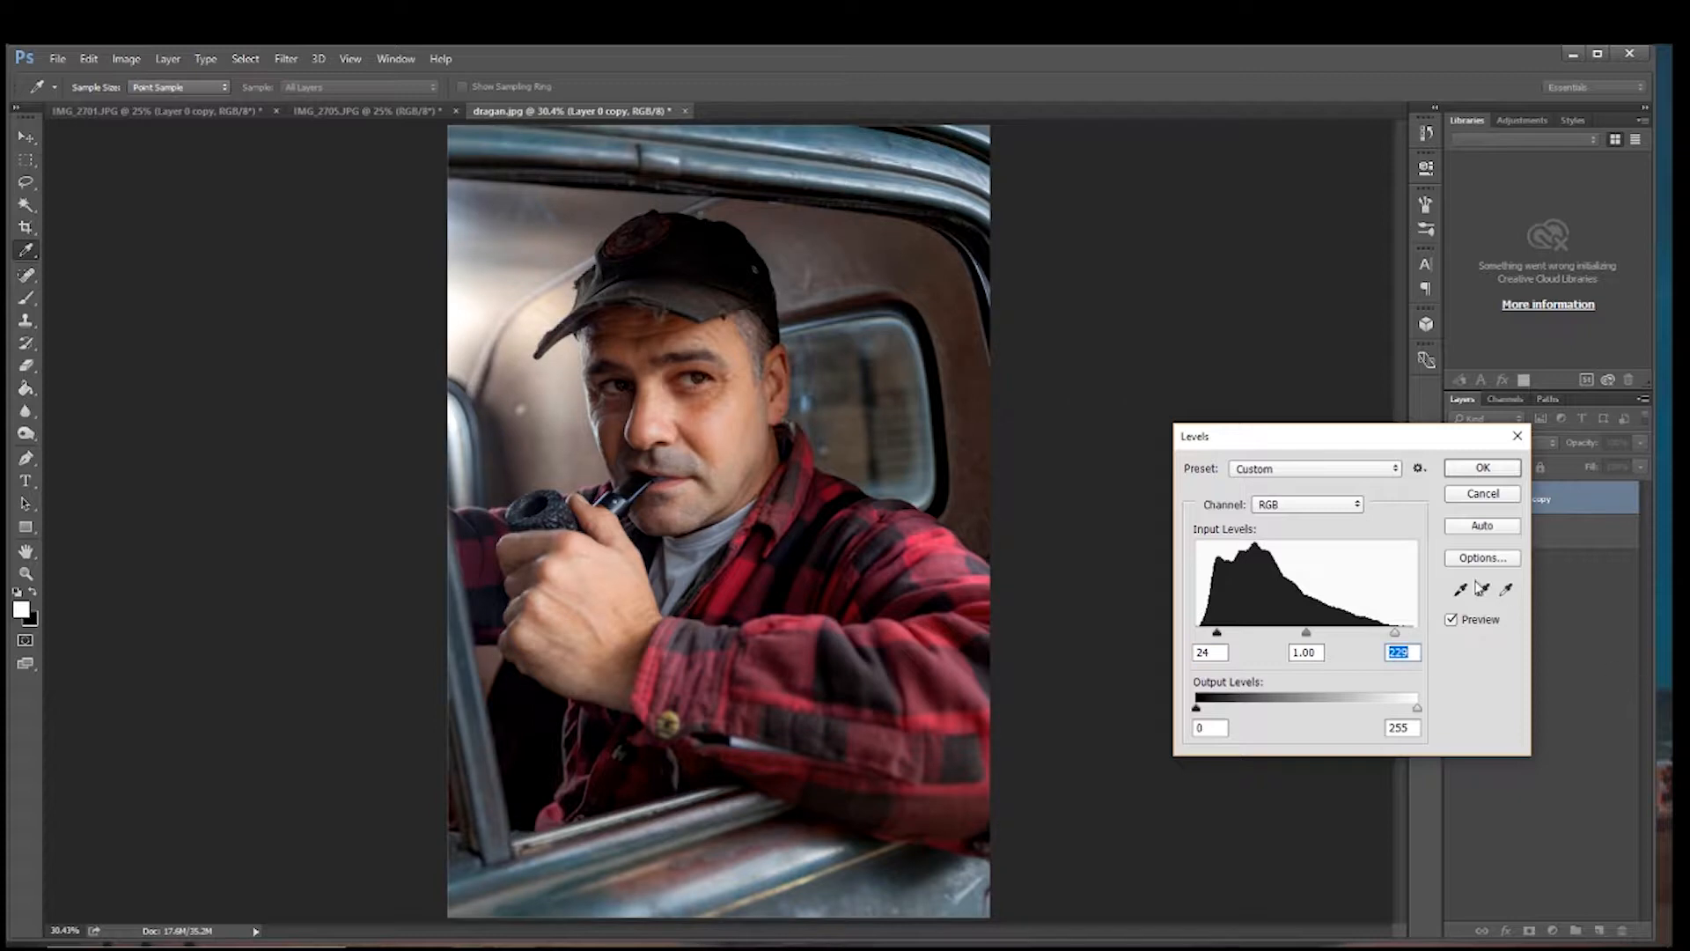
pyautogui.click(1483, 467)
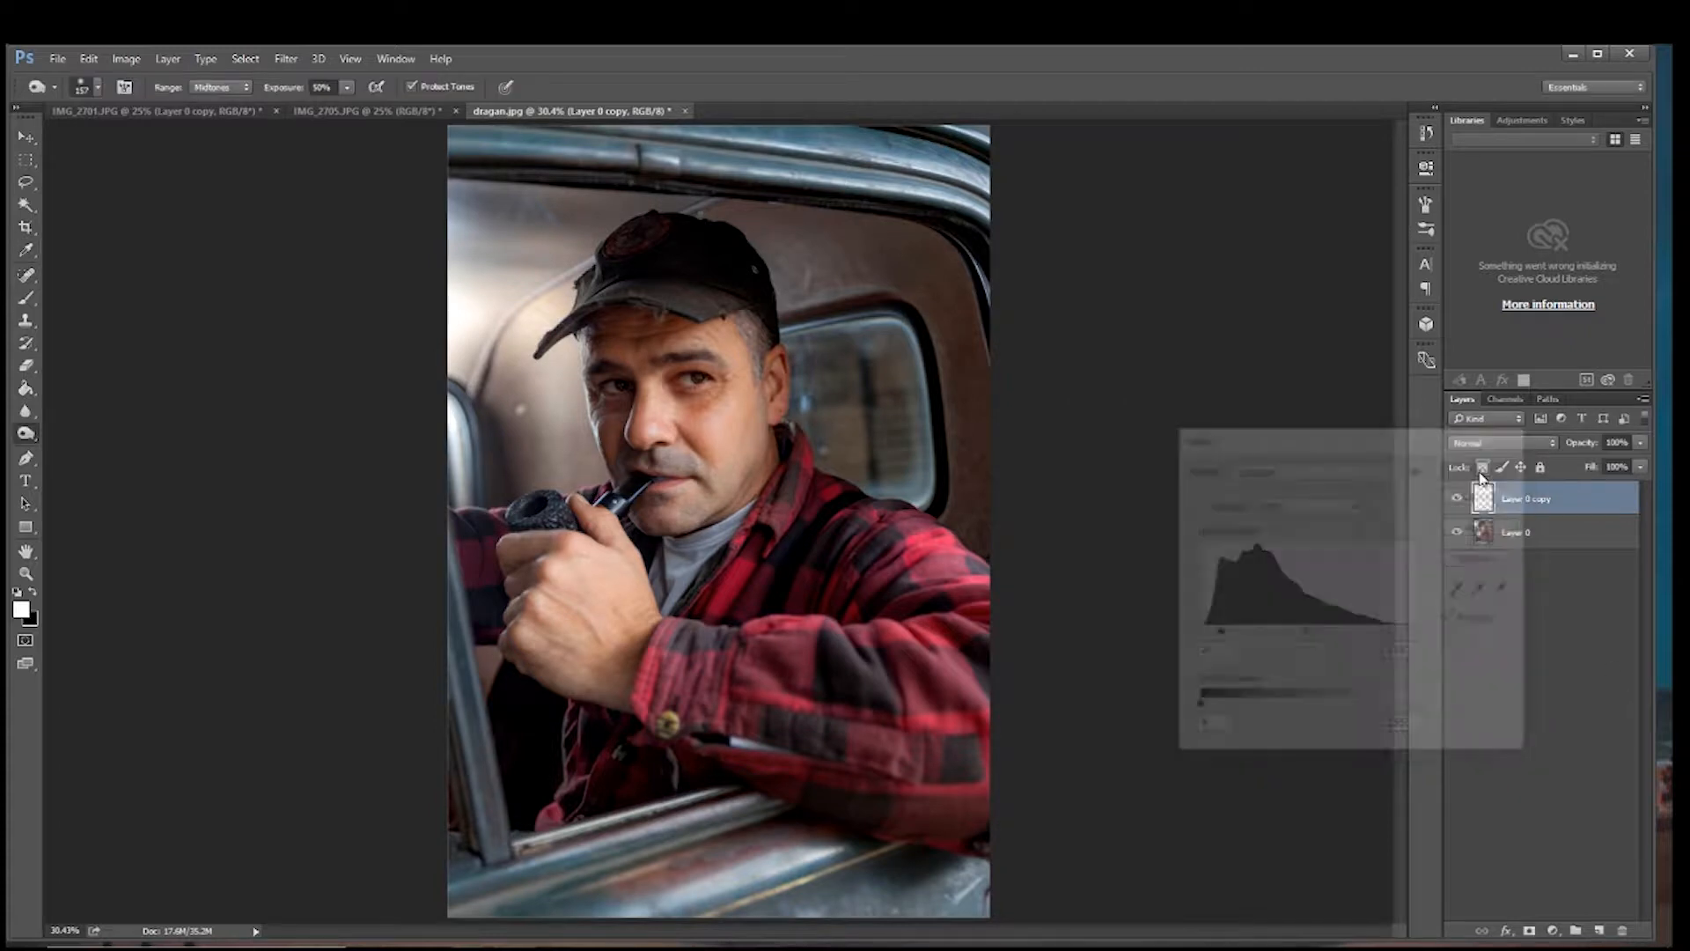
pyautogui.click(1459, 499)
pyautogui.click(1458, 500)
pyautogui.click(1458, 500)
pyautogui.click(1458, 500)
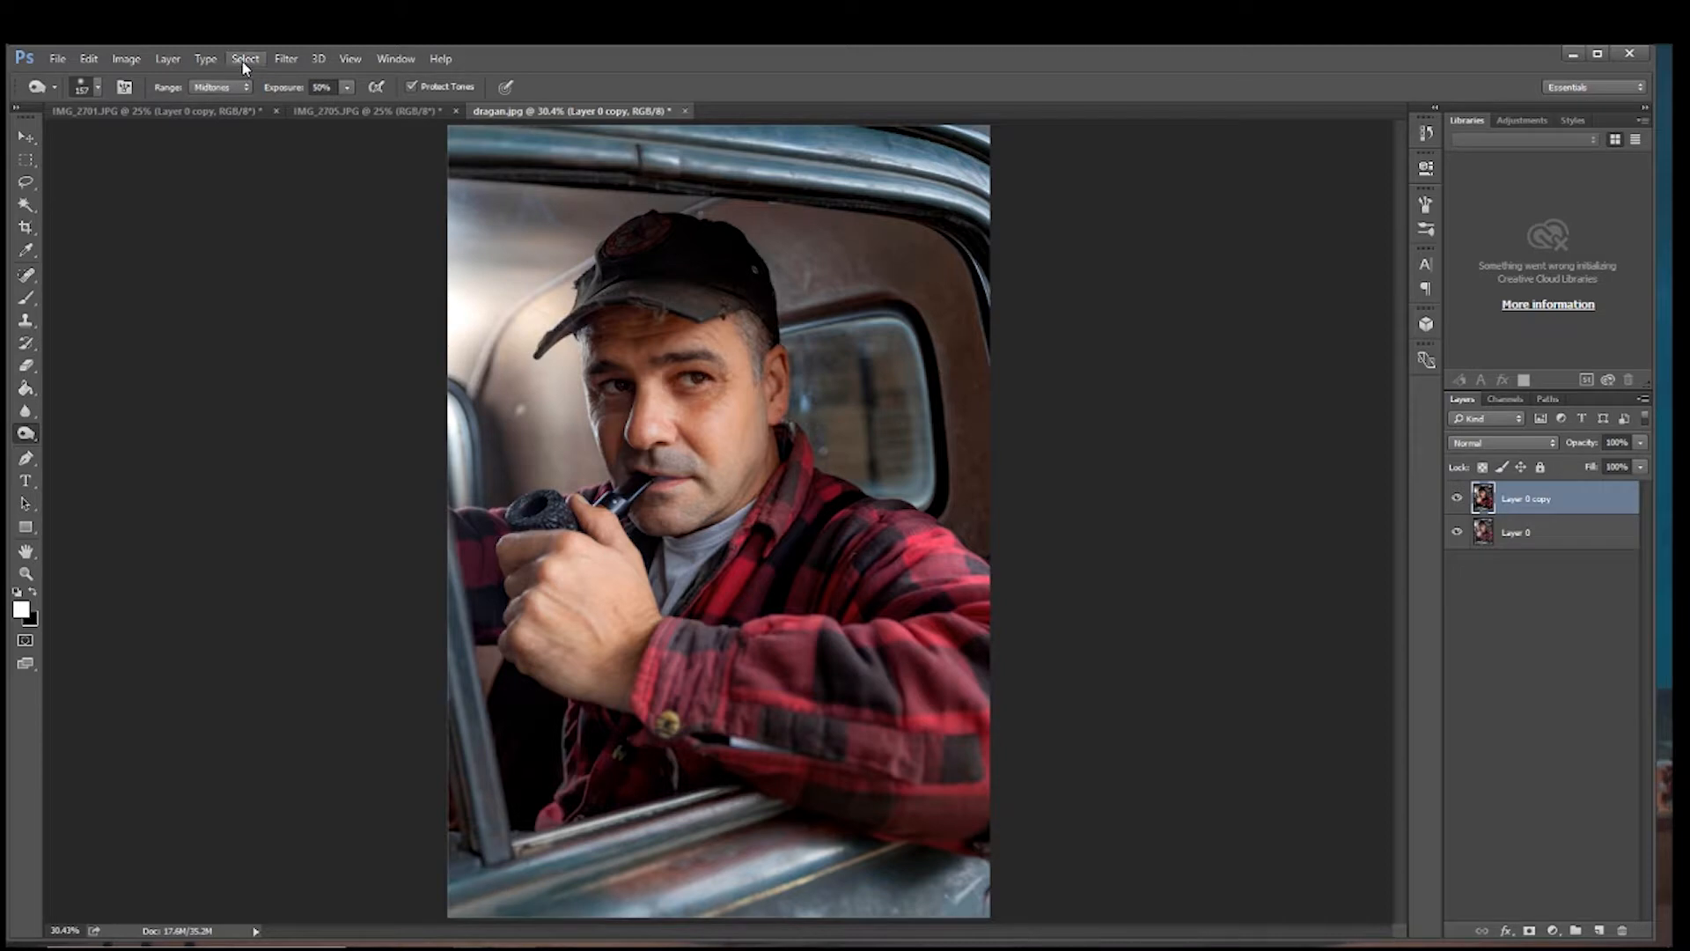
# Step: Apply Hue/Saturation to the Layer 0 copy with hue +10 and saturation -44
pyautogui.click(126, 59)
pyautogui.moveTo(181, 105)
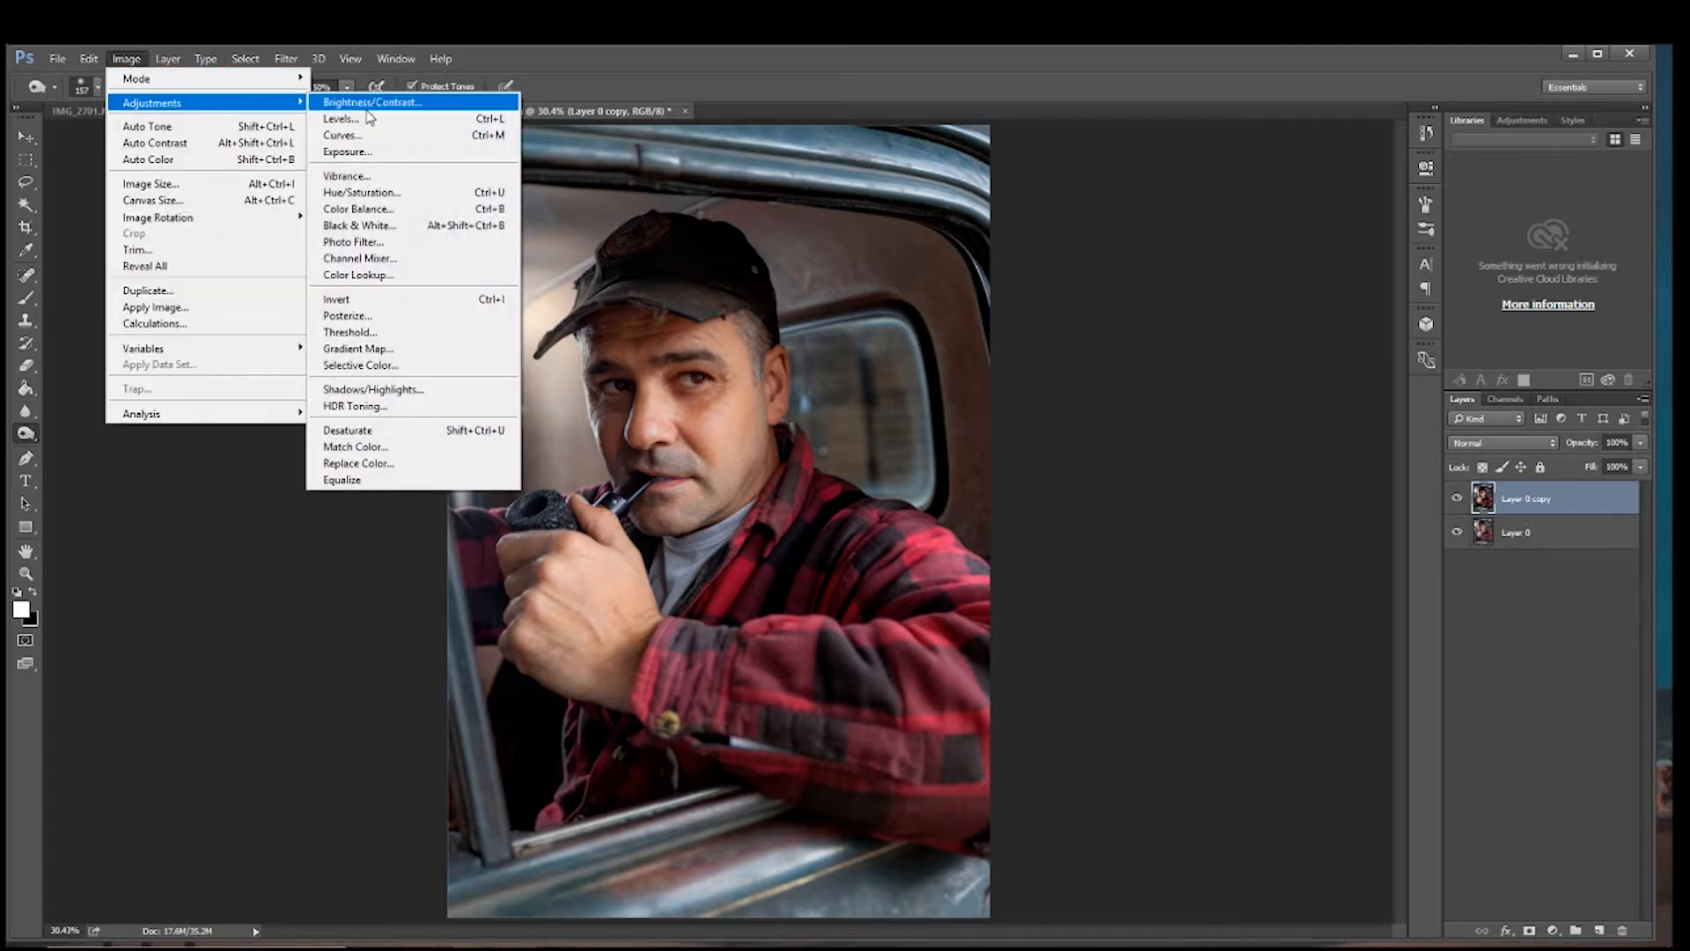
pyautogui.click(361, 192)
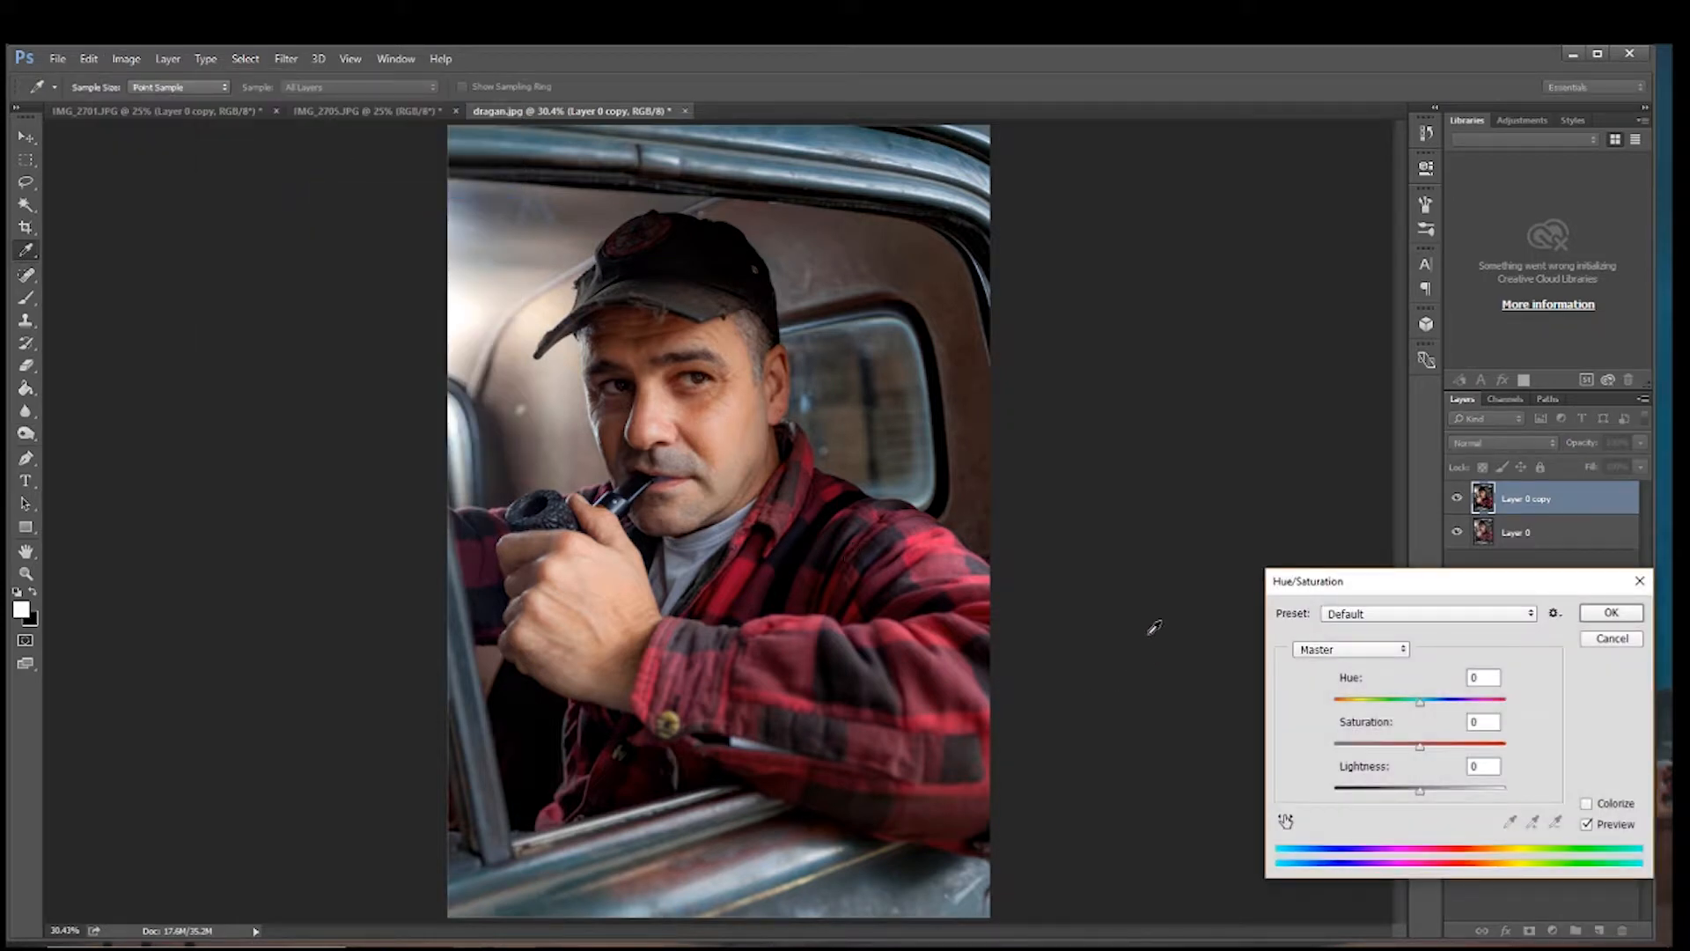
pyautogui.moveTo(1420, 748); pyautogui.dragTo(1385, 756)
pyautogui.moveTo(1418, 700); pyautogui.dragTo(1384, 747)
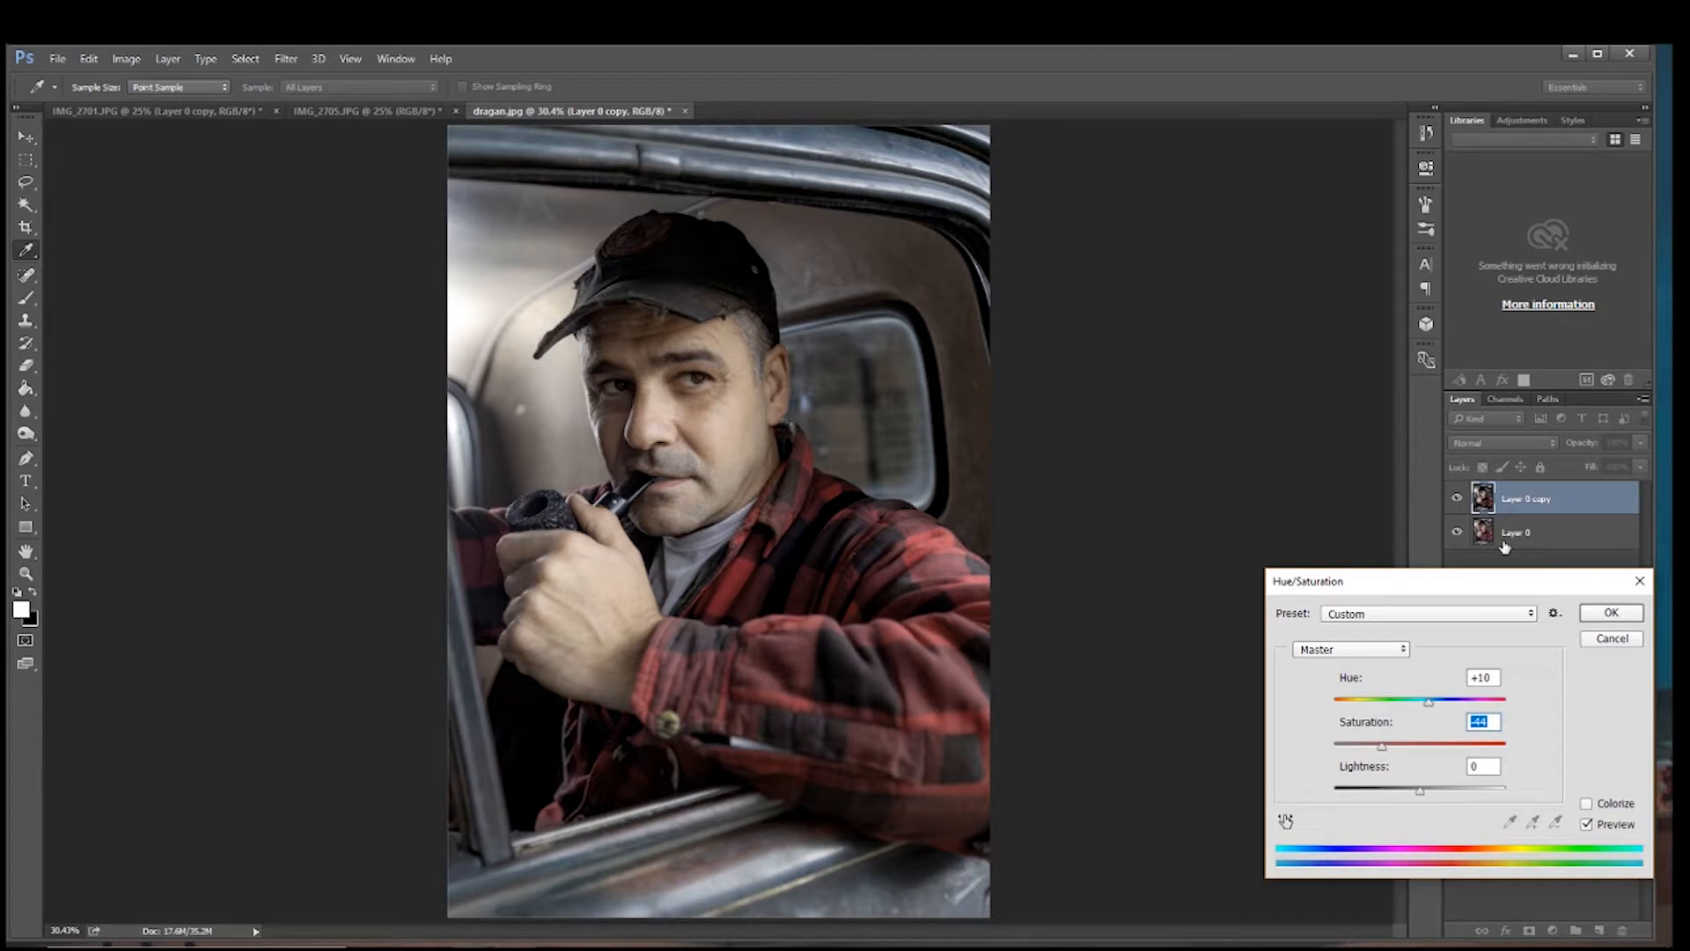
pyautogui.click(1611, 614)
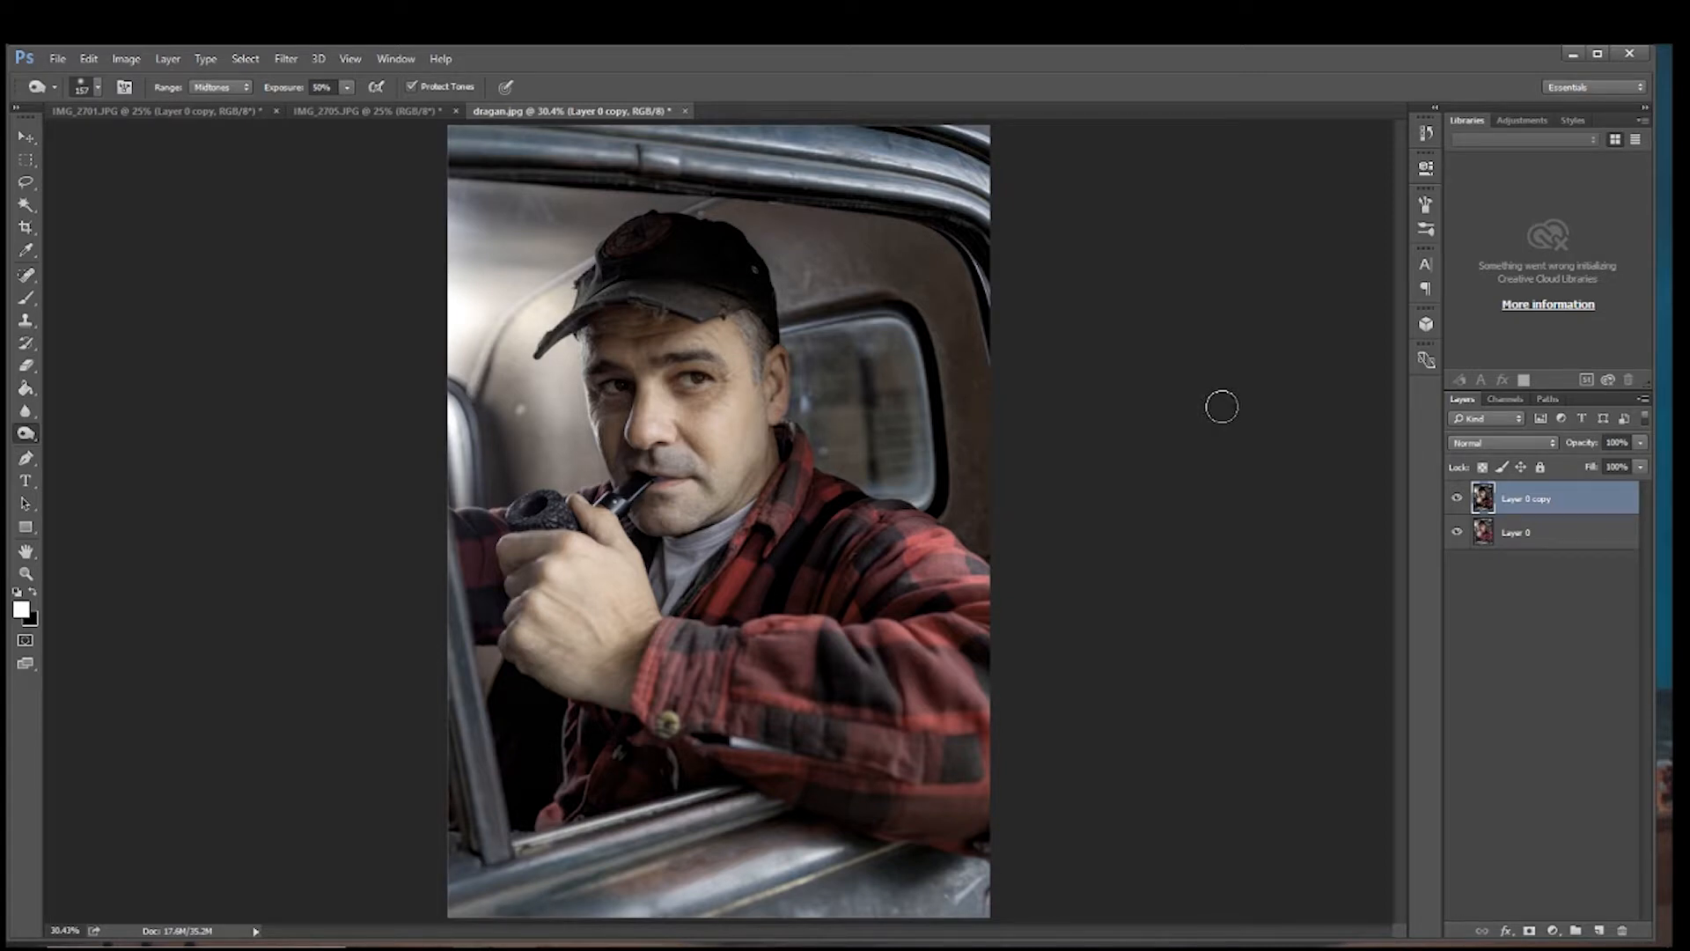
# Step: Open Curves for the Layer 0 copy and add points on the RGB curve at the shadows, the midtones (128) and the highlights
pyautogui.click(123, 58)
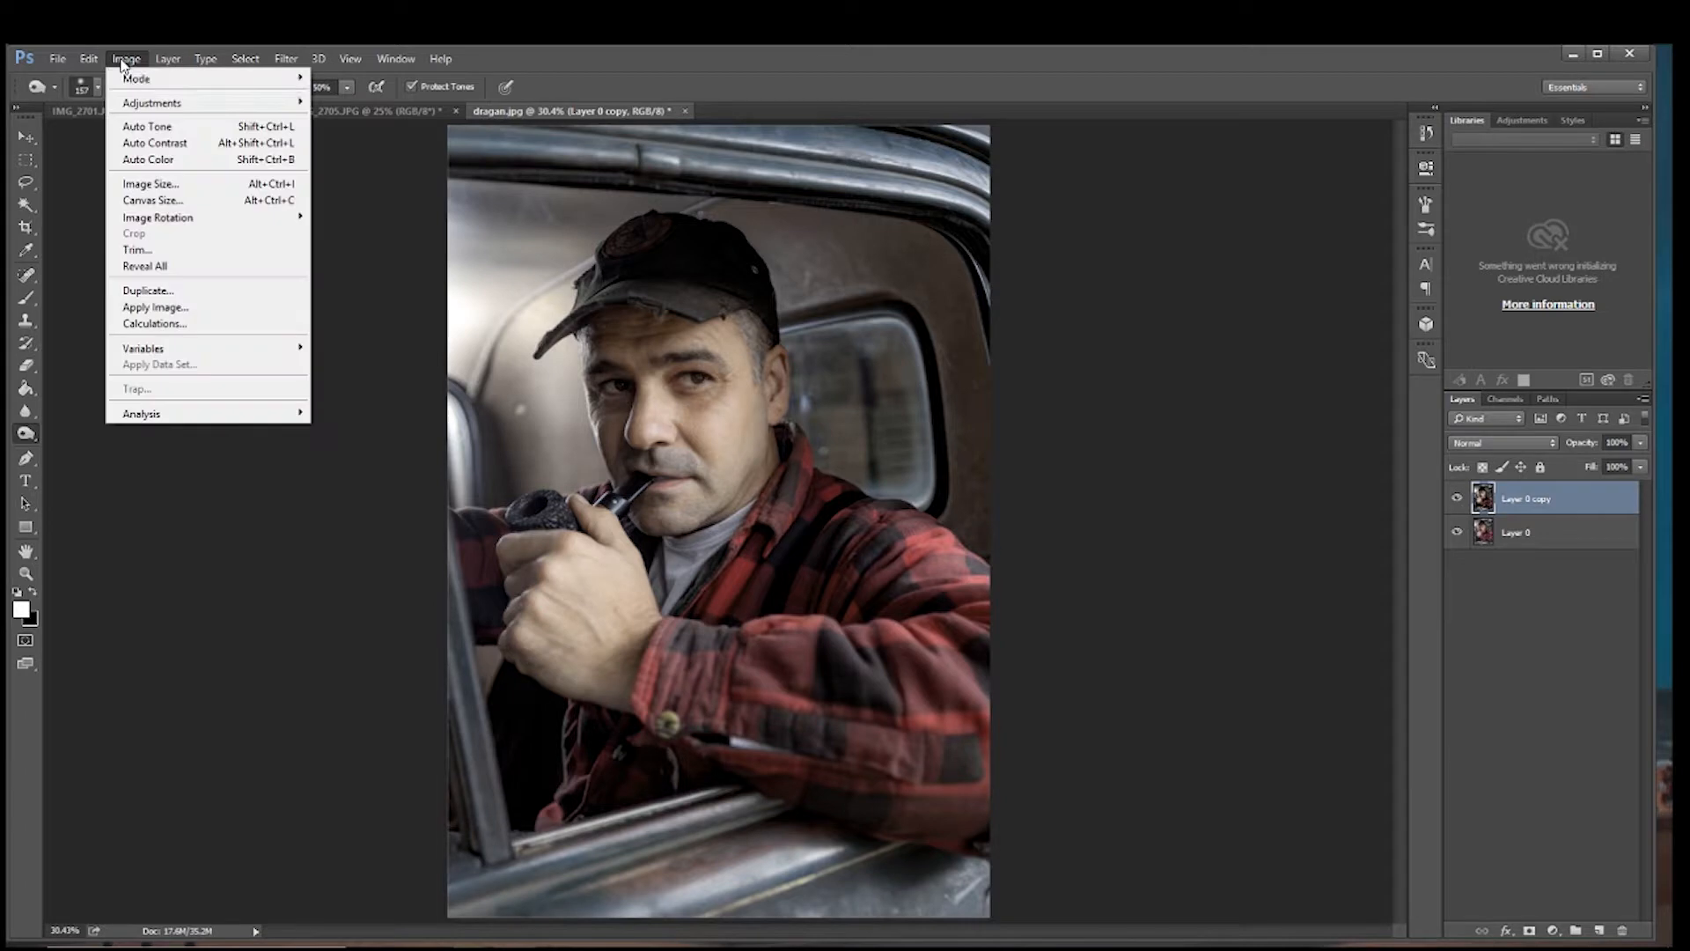
pyautogui.moveTo(128, 103)
pyautogui.click(381, 139)
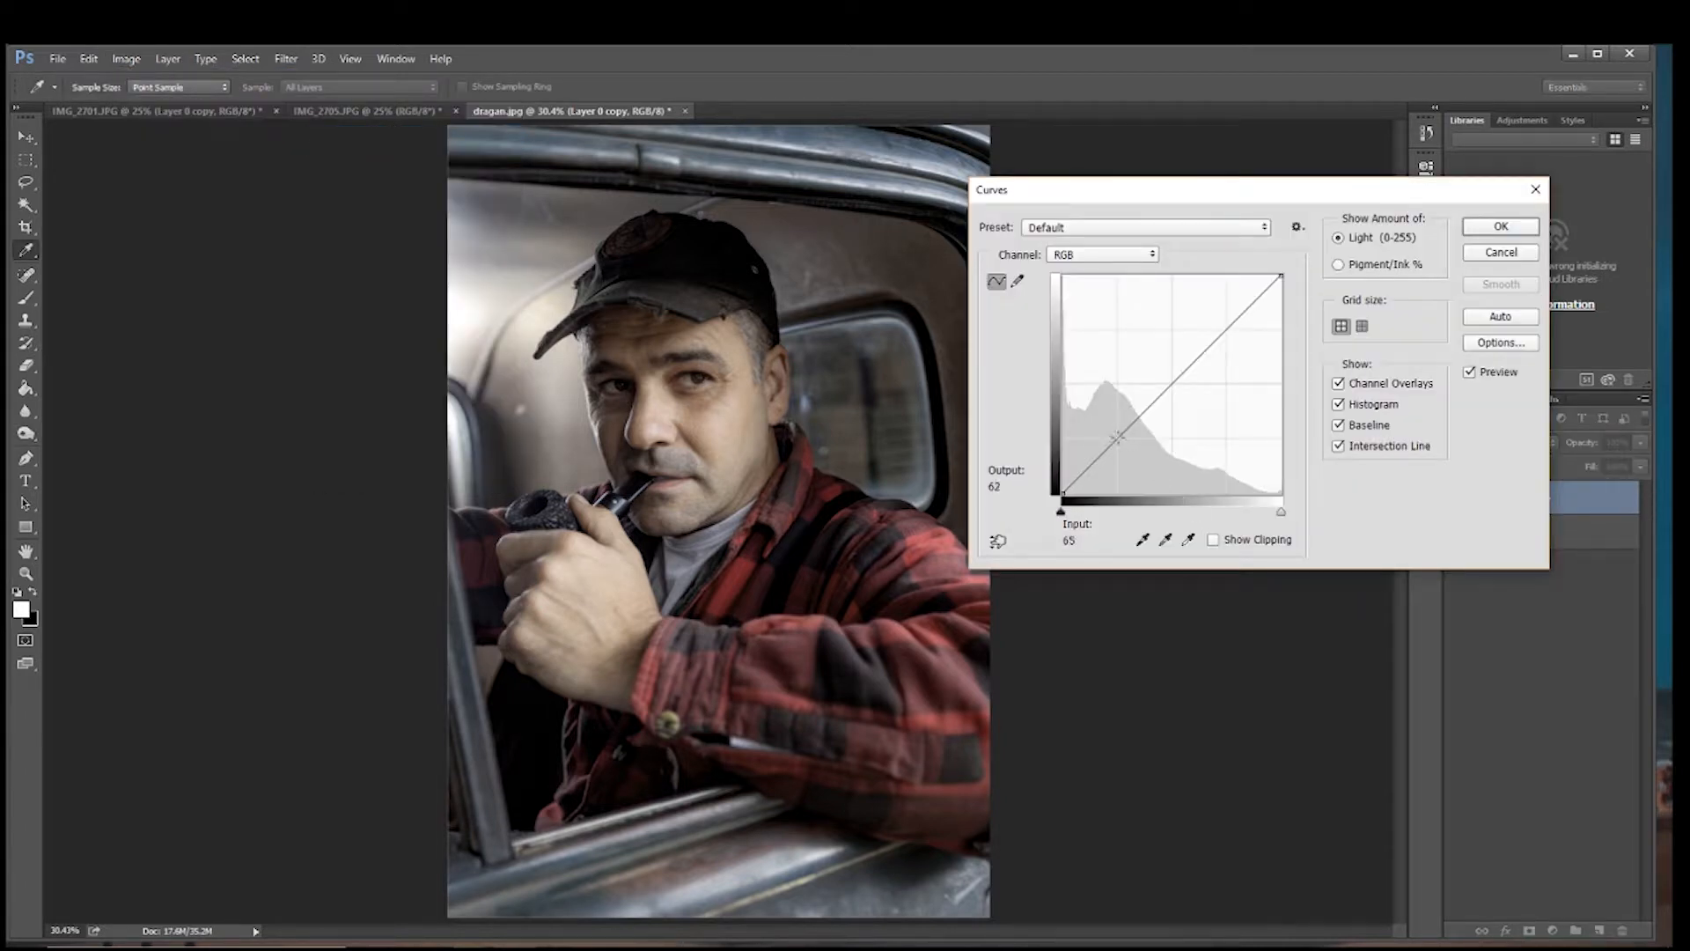
pyautogui.click(1116, 436)
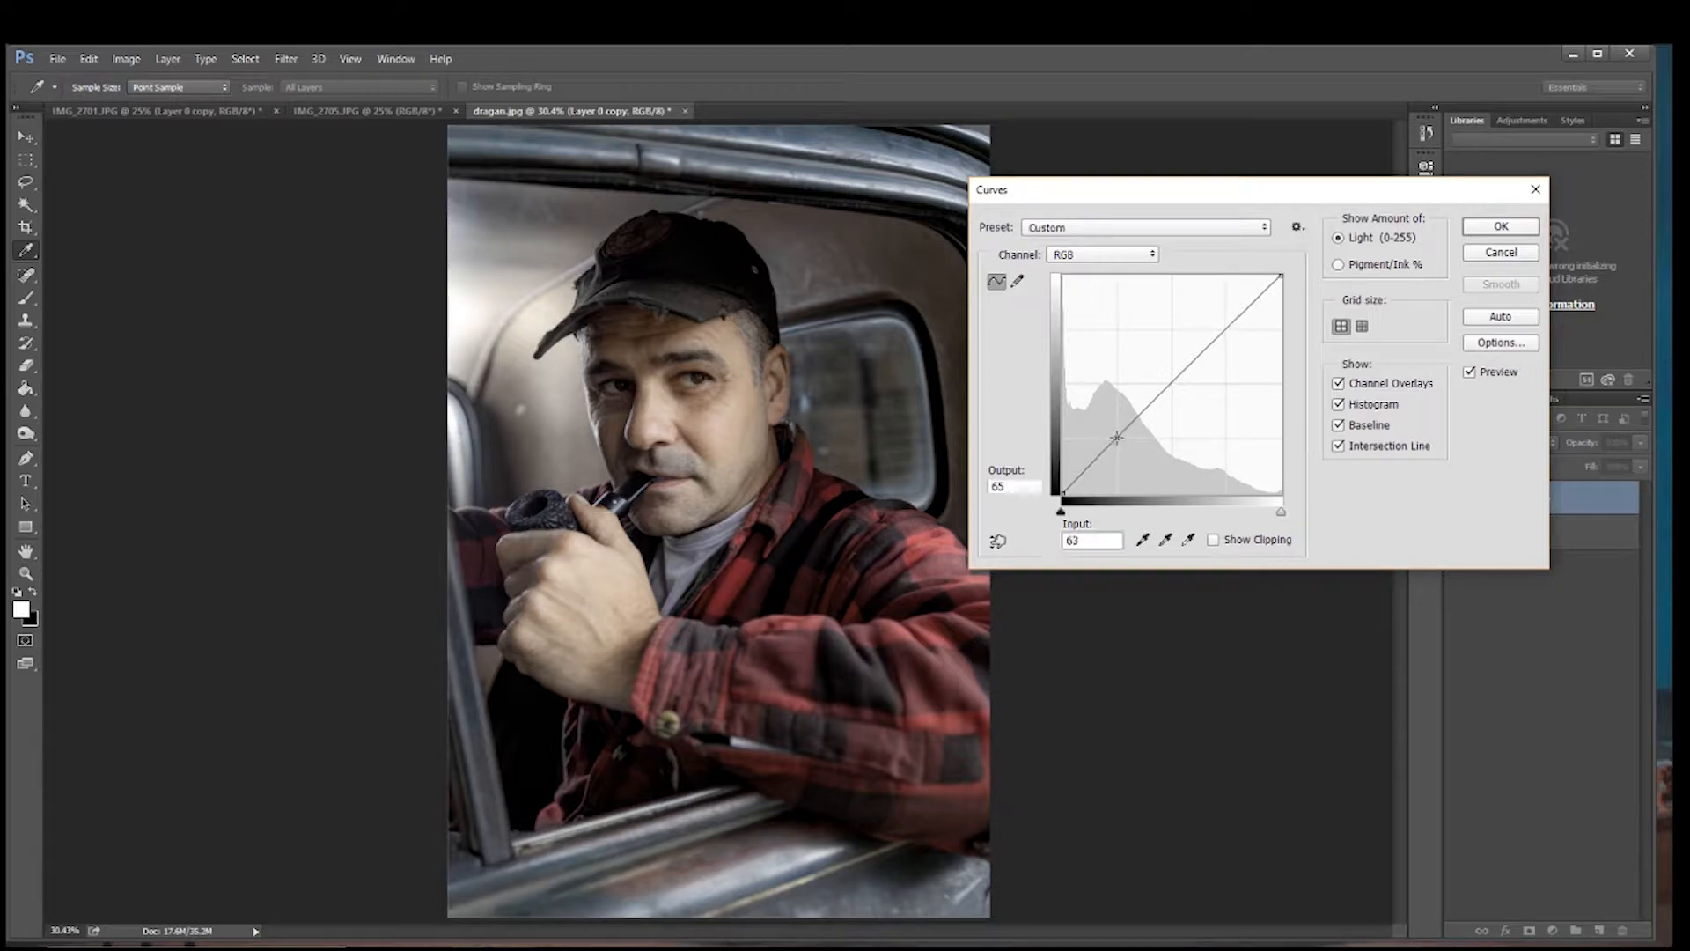
pyautogui.click(1173, 384)
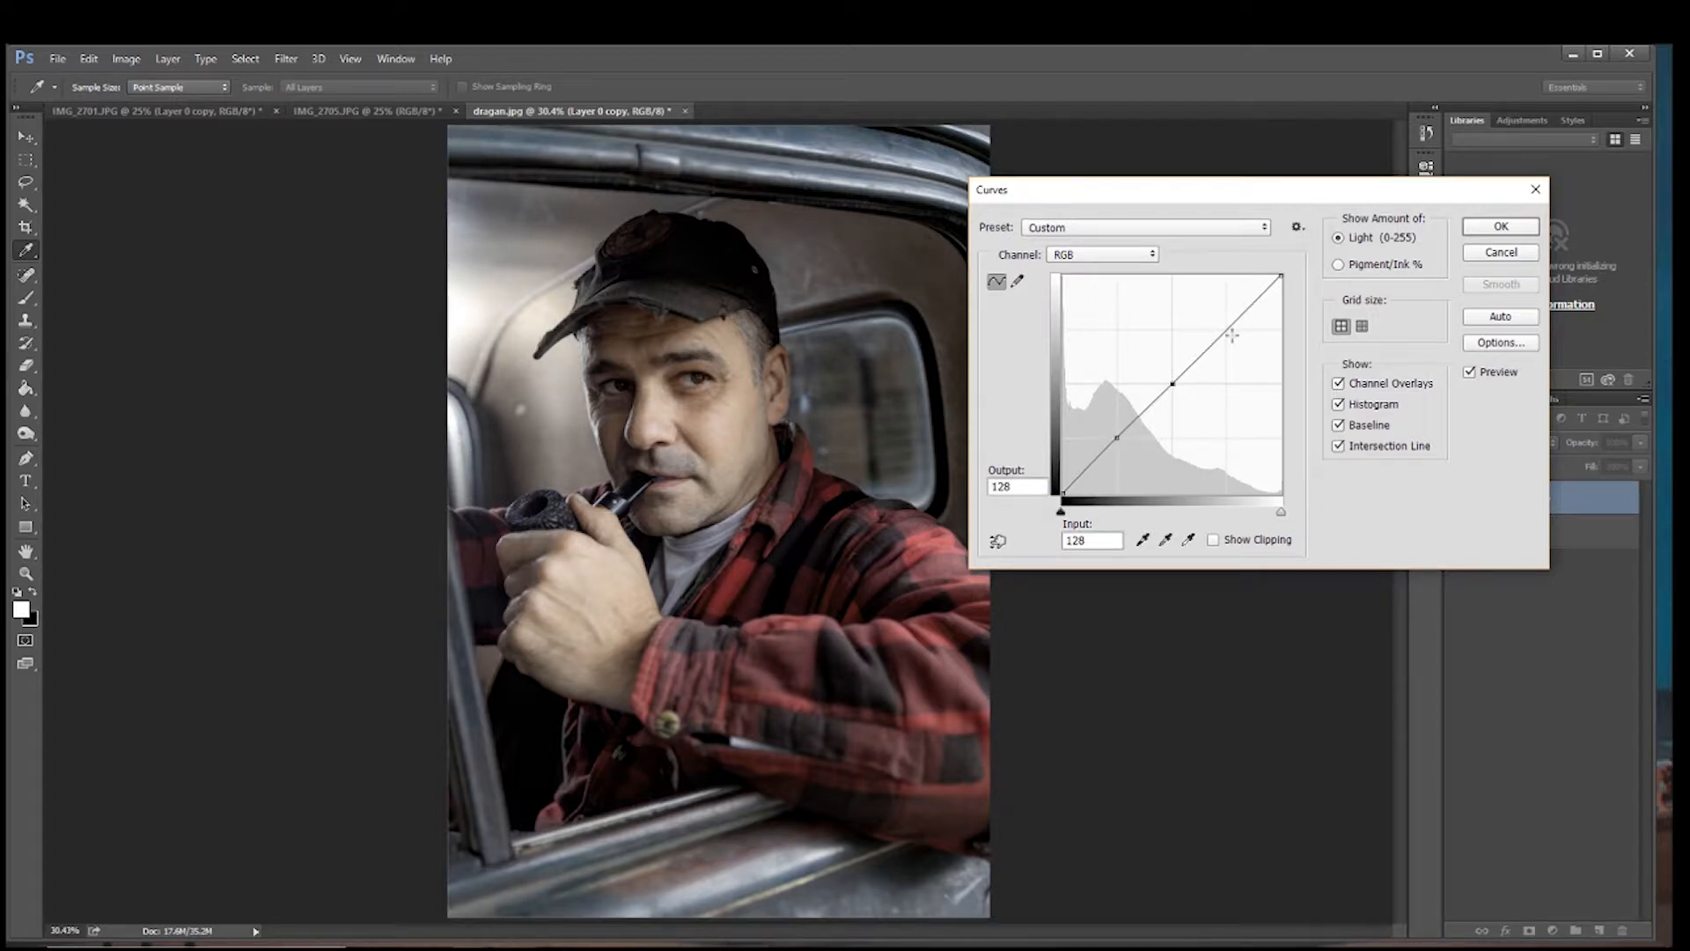
pyautogui.click(1228, 327)
# Step: Shape and apply a gentle S-curve, lowering shadow input 66 to about 60 and raising highlight input 185 to 198
pyautogui.moveTo(1227, 327); pyautogui.dragTo(1223, 324)
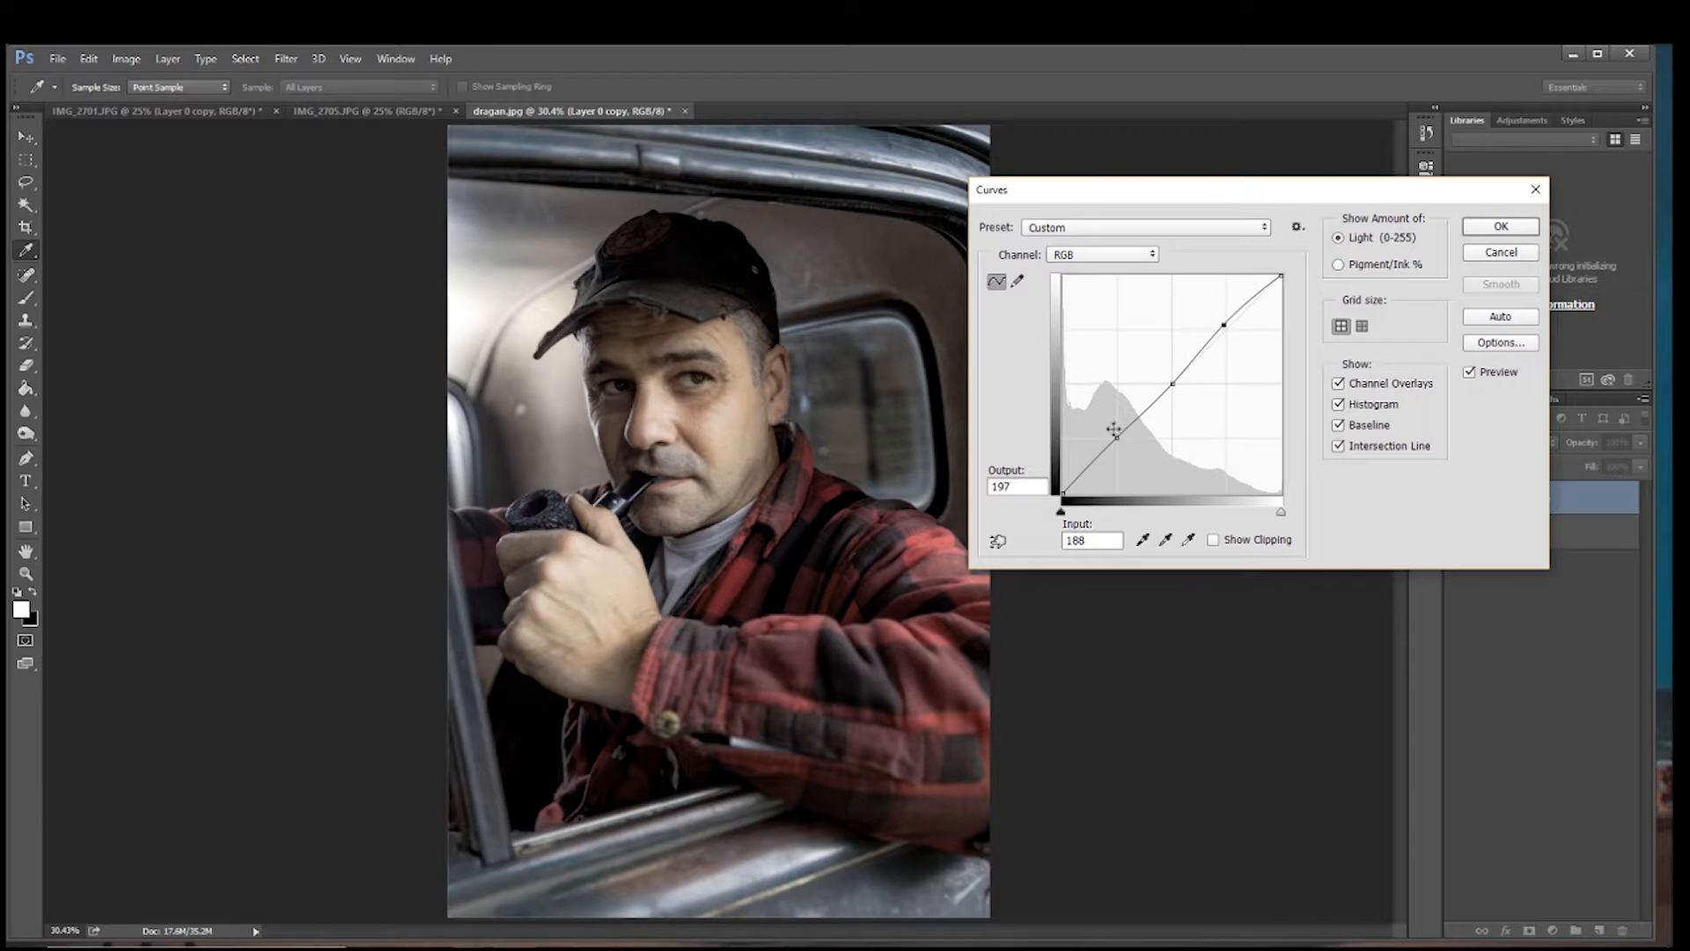
pyautogui.moveTo(1118, 436); pyautogui.dragTo(1119, 441)
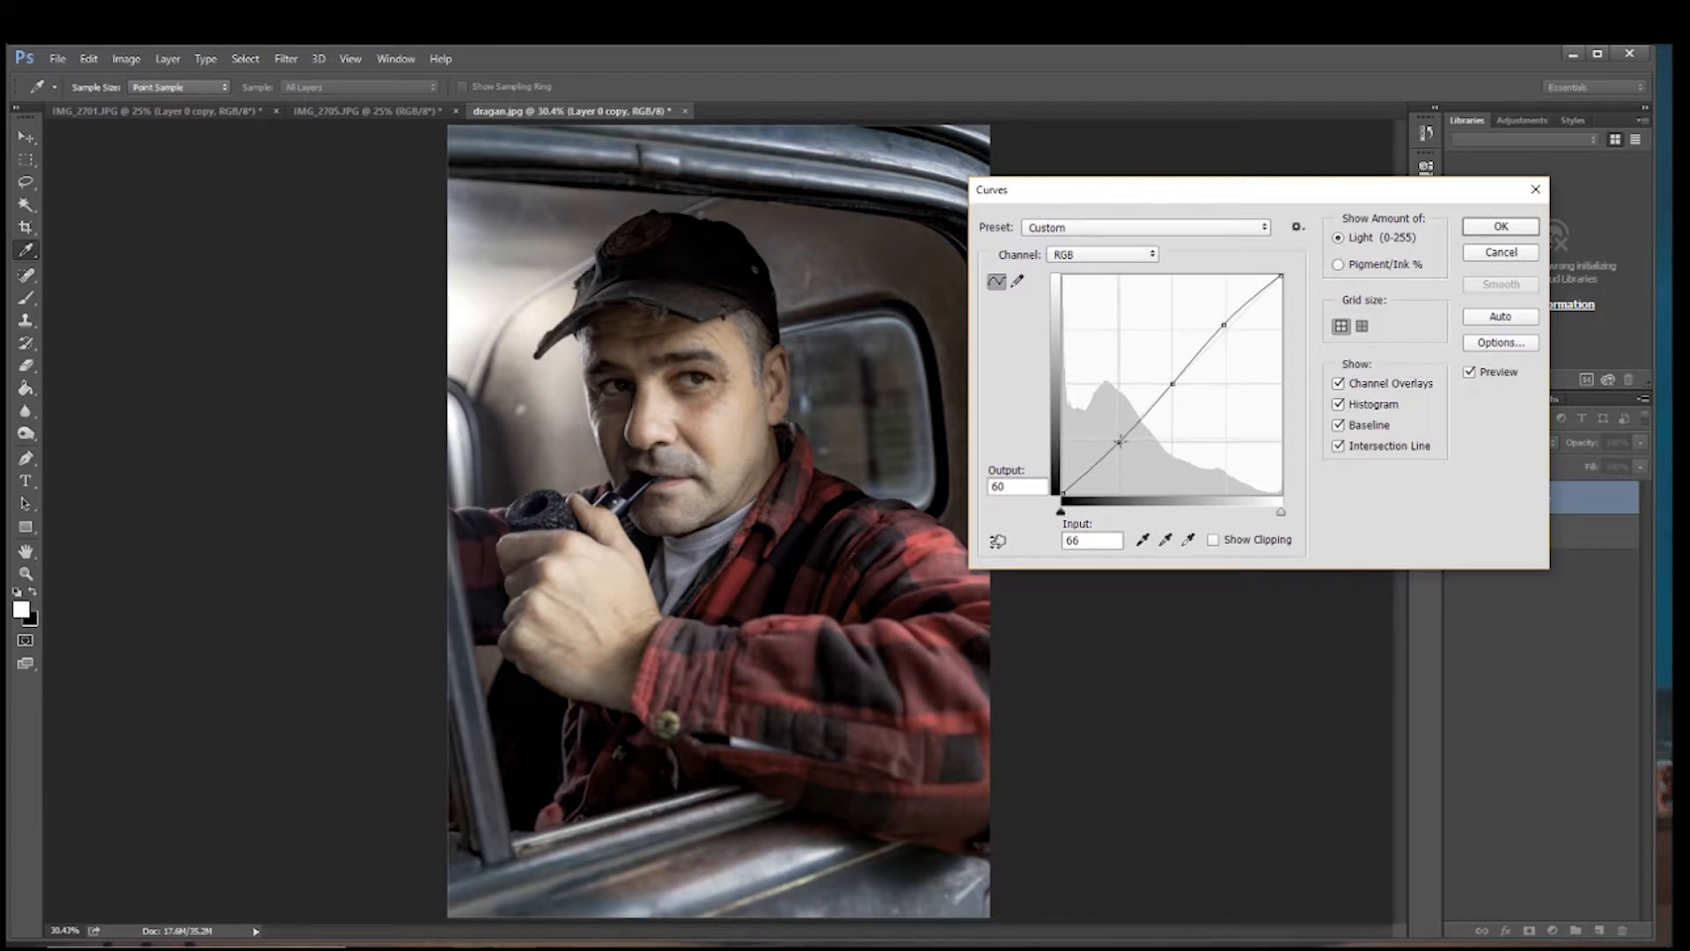
pyautogui.moveTo(1224, 325); pyautogui.dragTo(1222, 323)
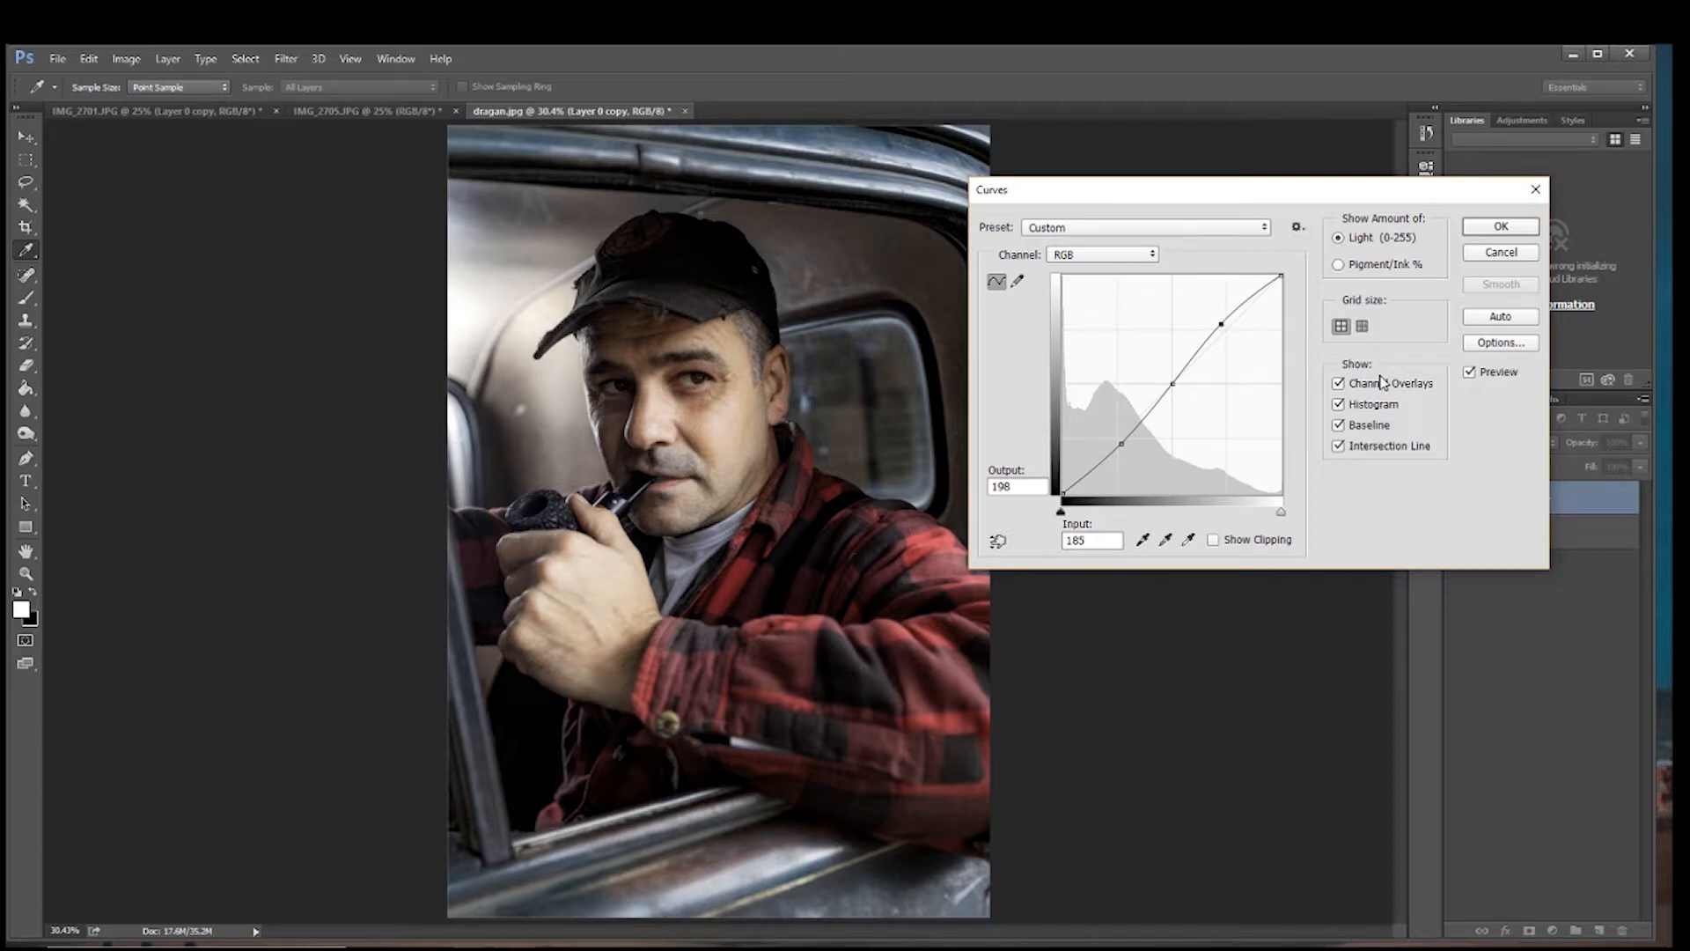
pyautogui.click(1500, 227)
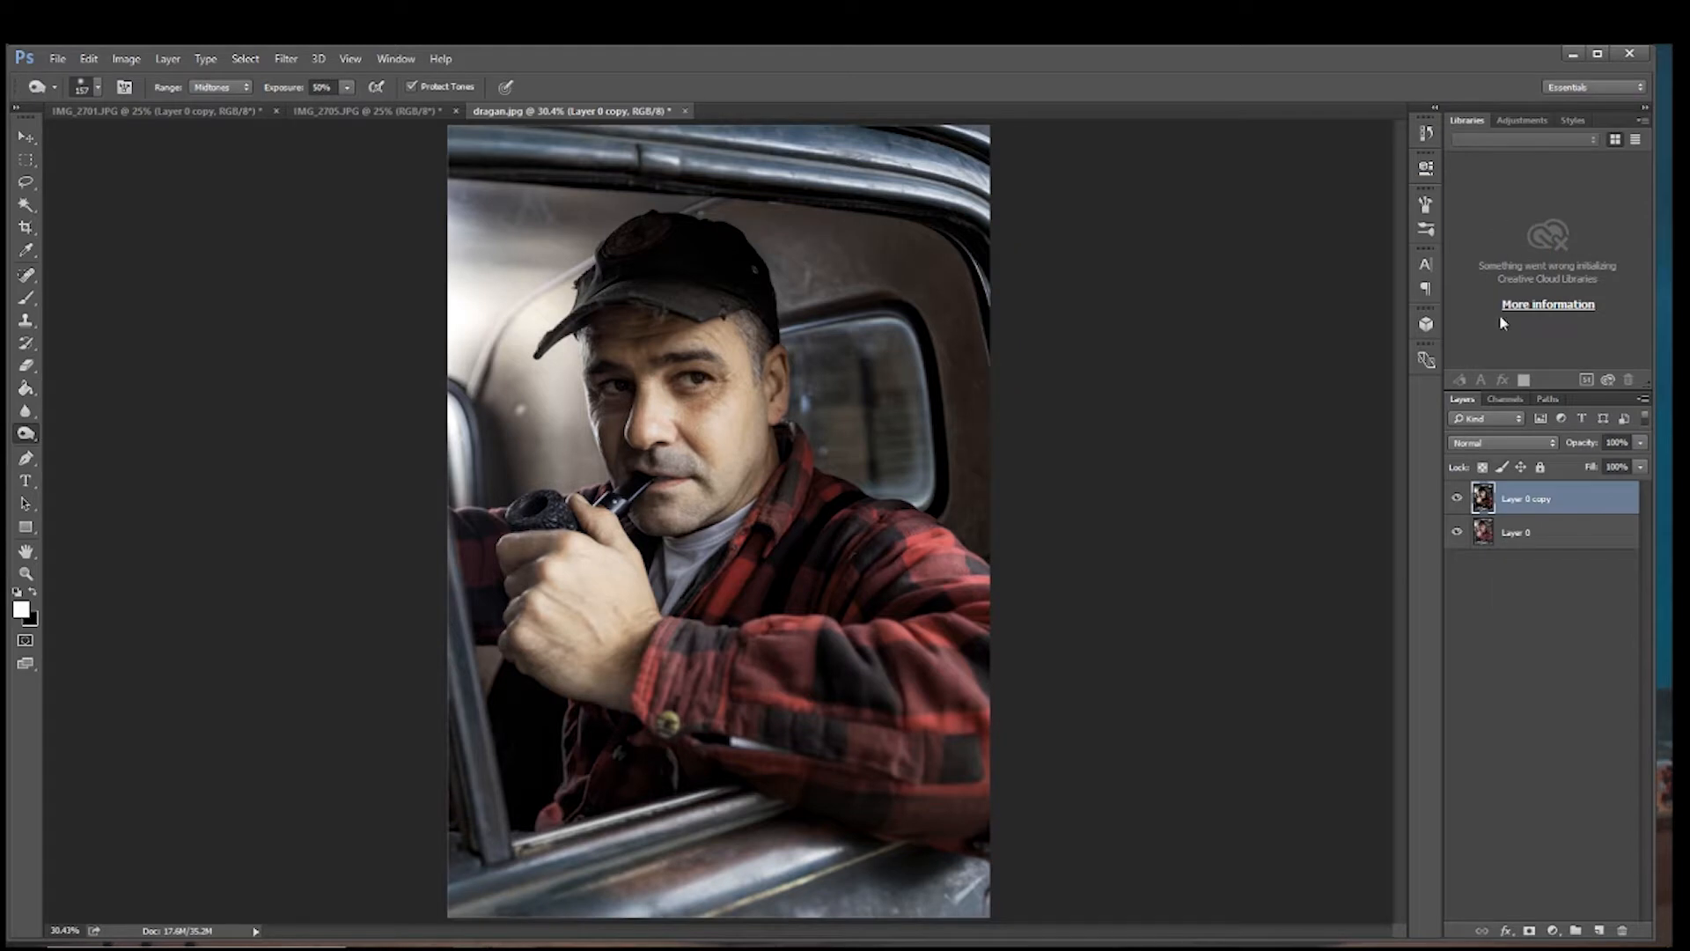
pyautogui.click(1457, 499)
pyautogui.click(1458, 500)
pyautogui.click(1457, 500)
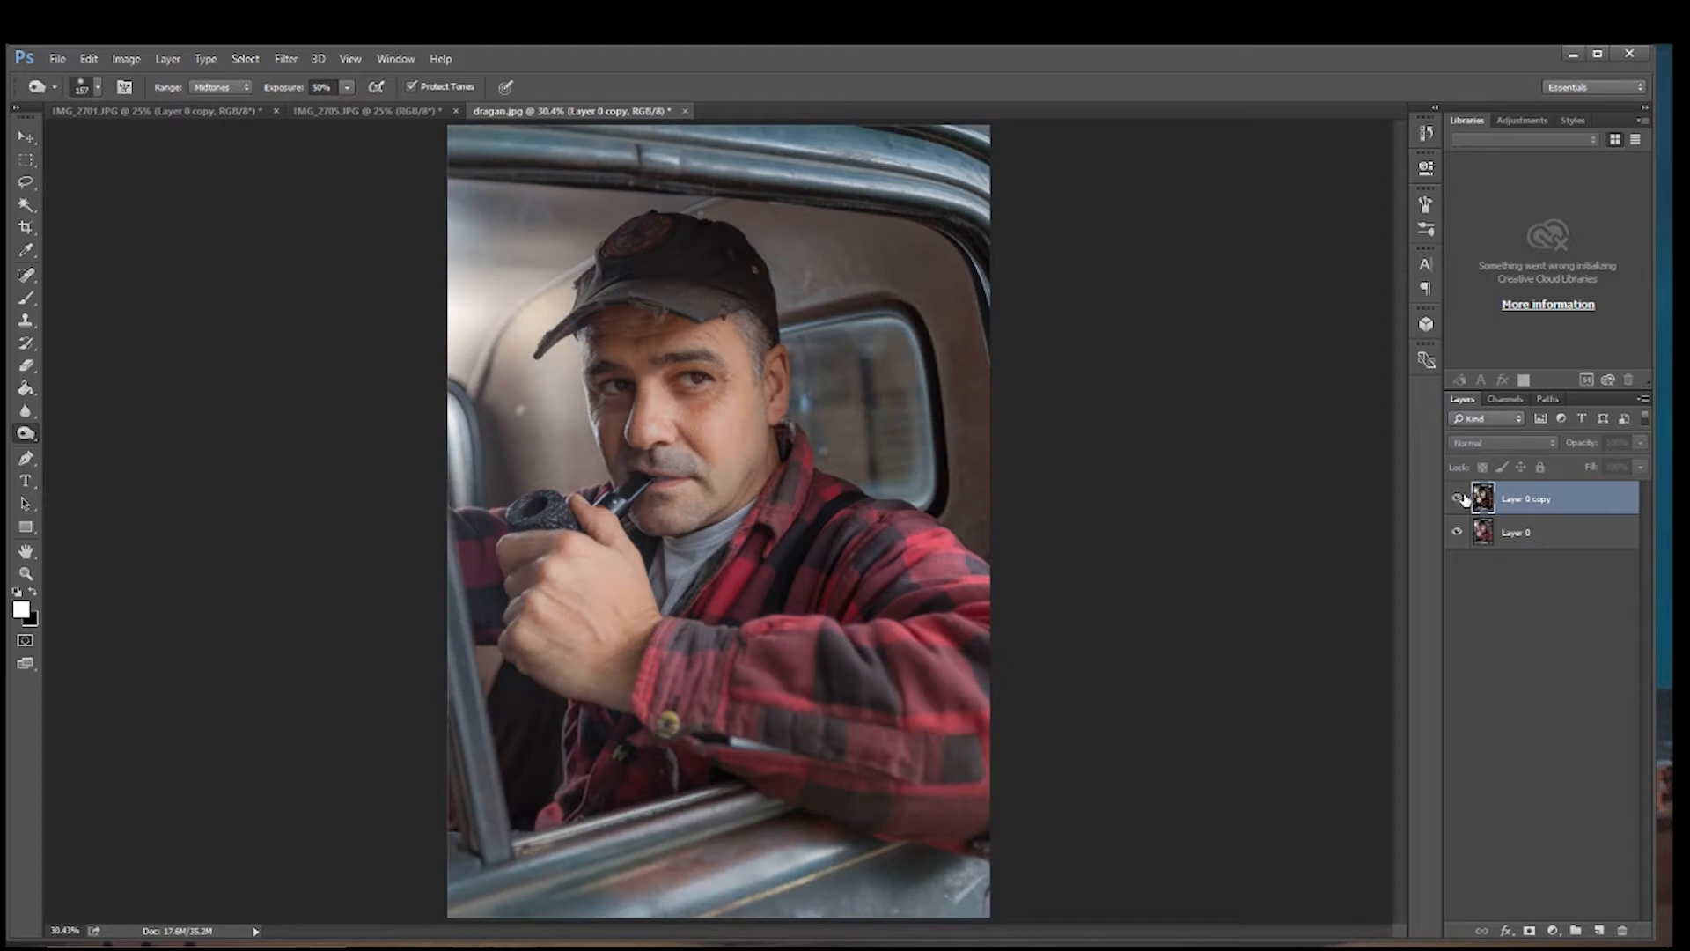
pyautogui.click(1458, 499)
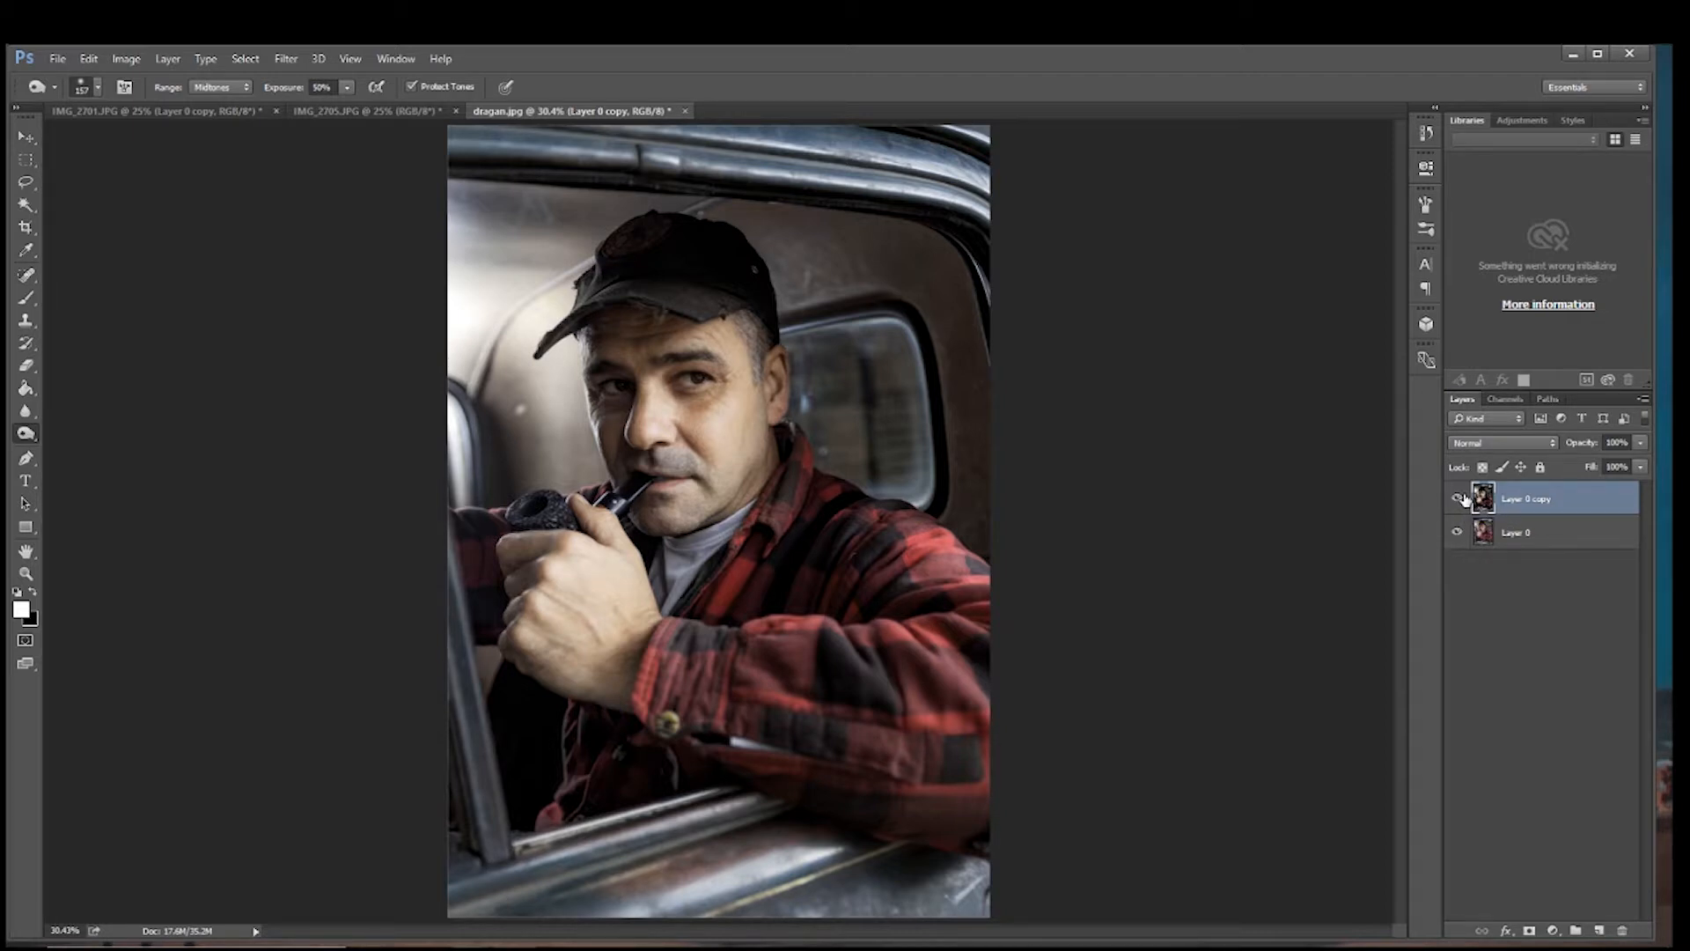
# Step: Duplicate the Layer 0 copy and apply a High Pass filter with a 4.0 pixel radius to the new layer
pyautogui.moveTo(1568, 500); pyautogui.dragTo(1600, 932)
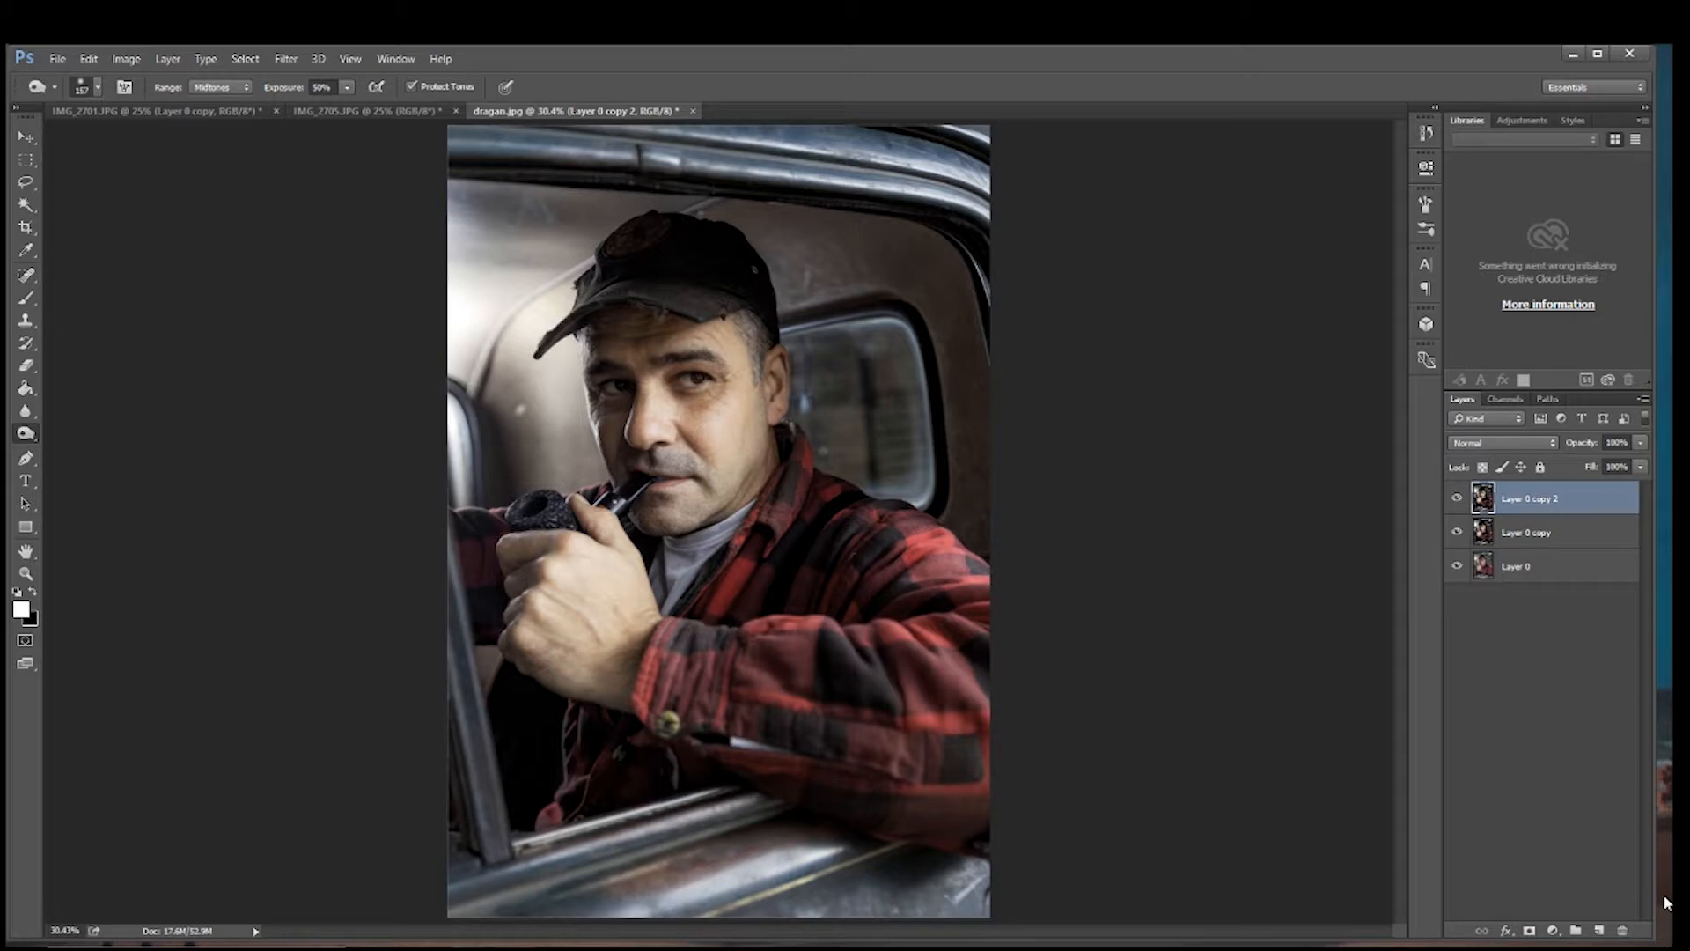
pyautogui.click(282, 62)
pyautogui.moveTo(381, 407)
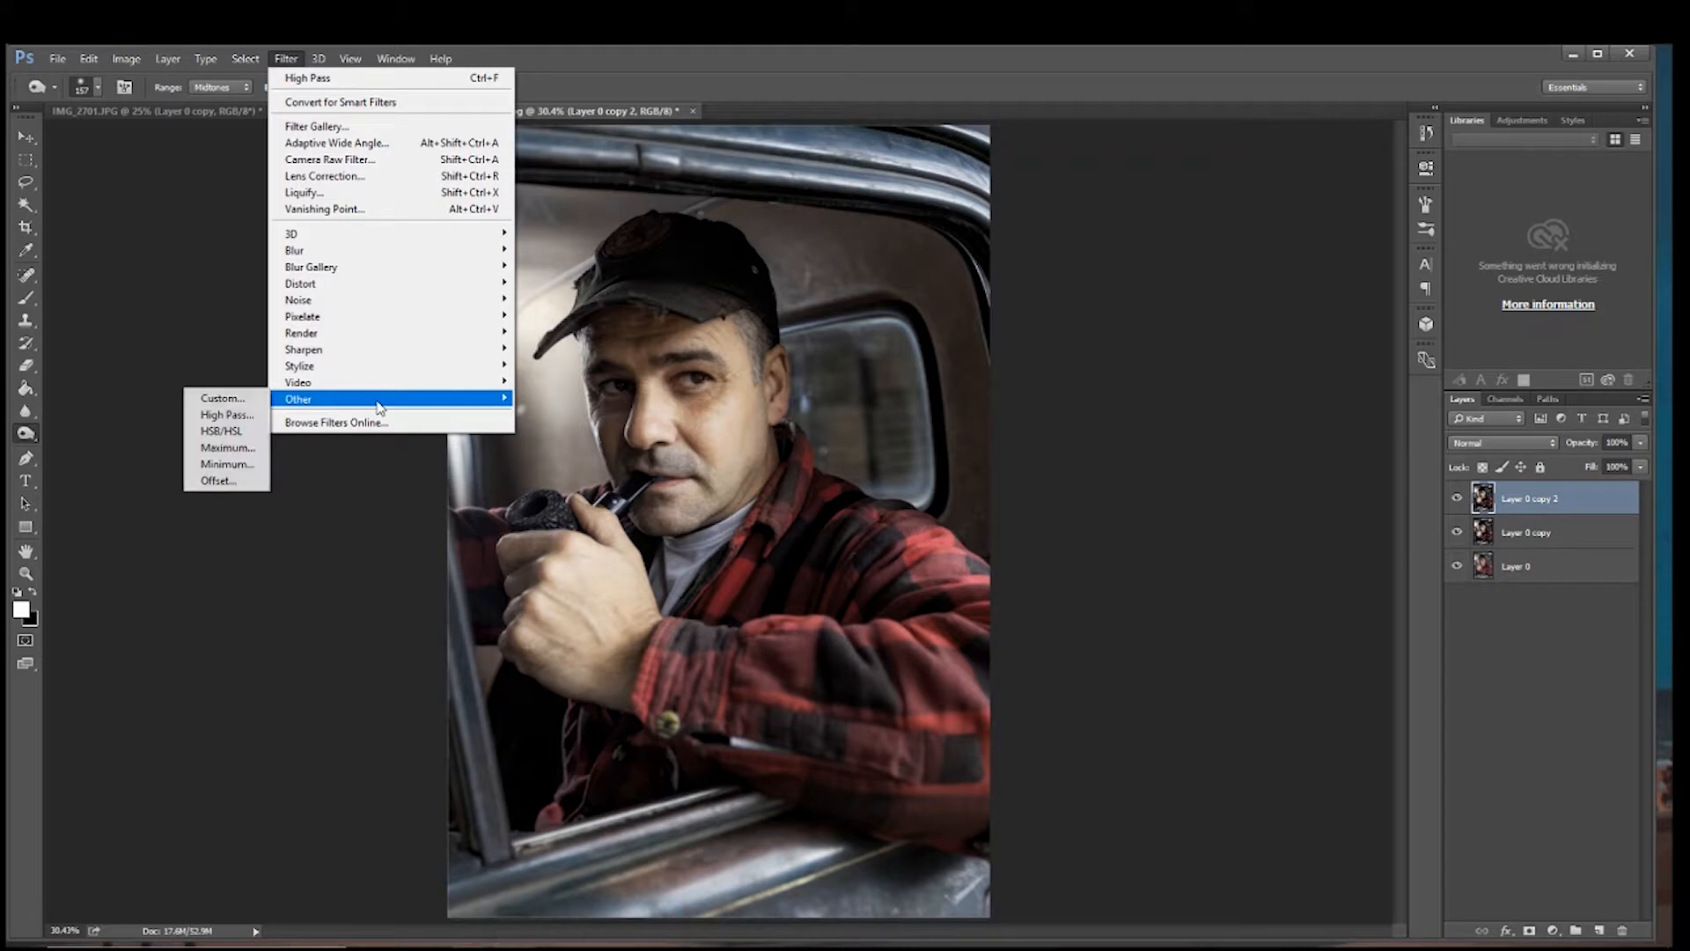
pyautogui.click(234, 417)
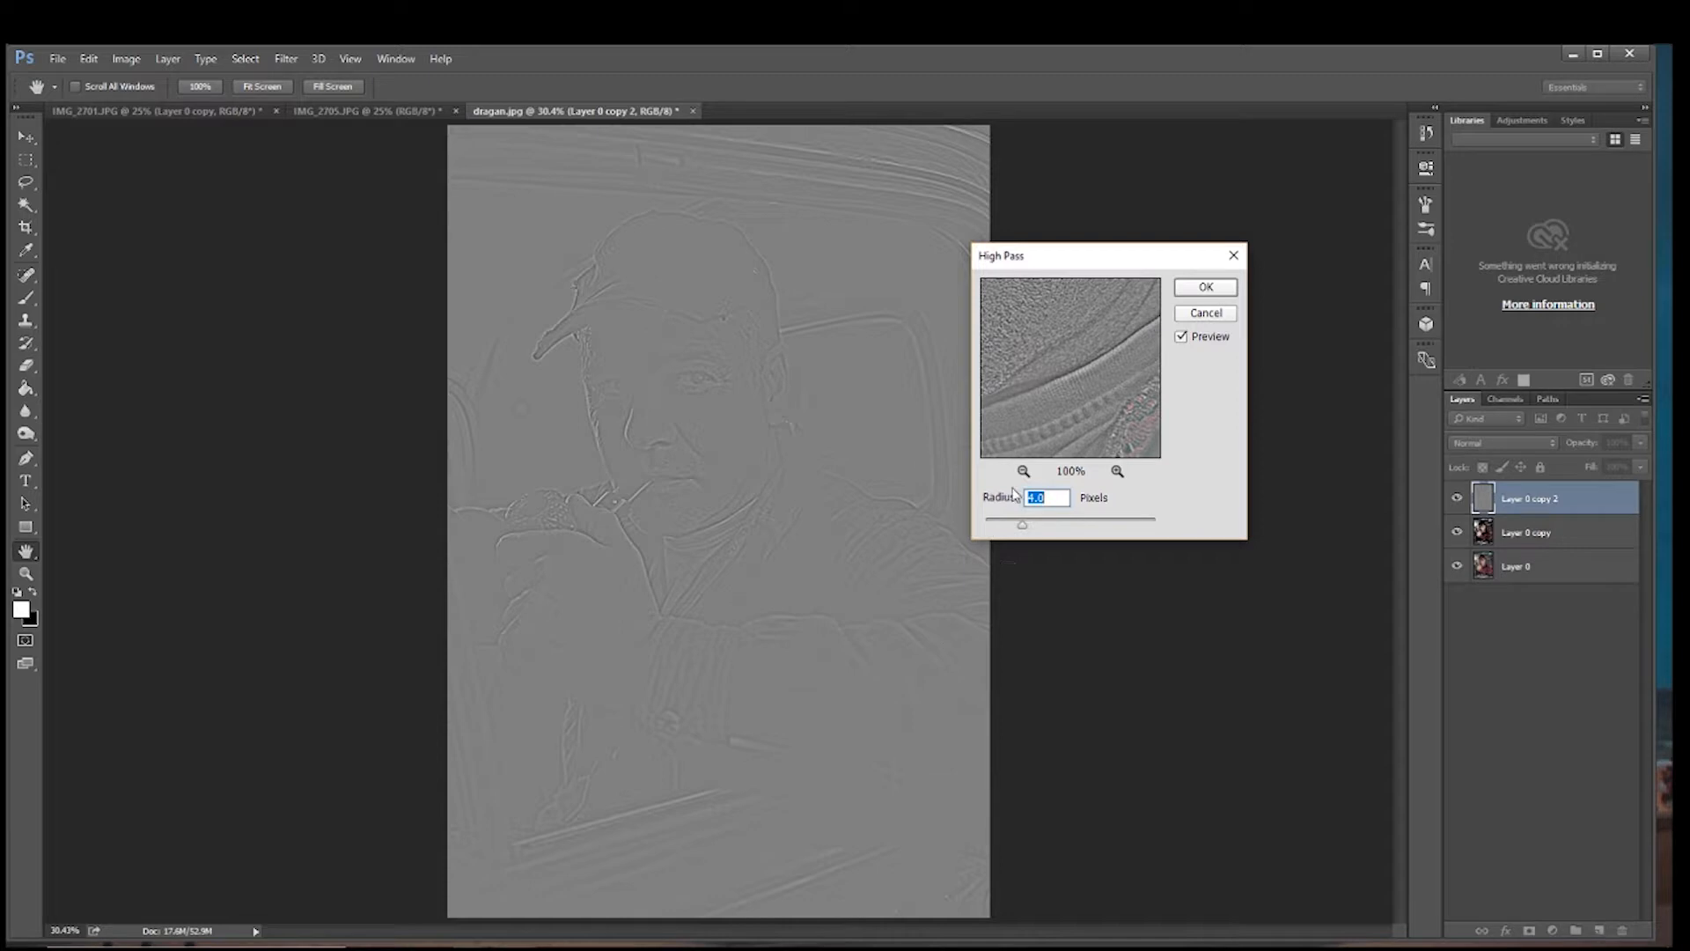
pyautogui.click(1204, 287)
pyautogui.press('o')
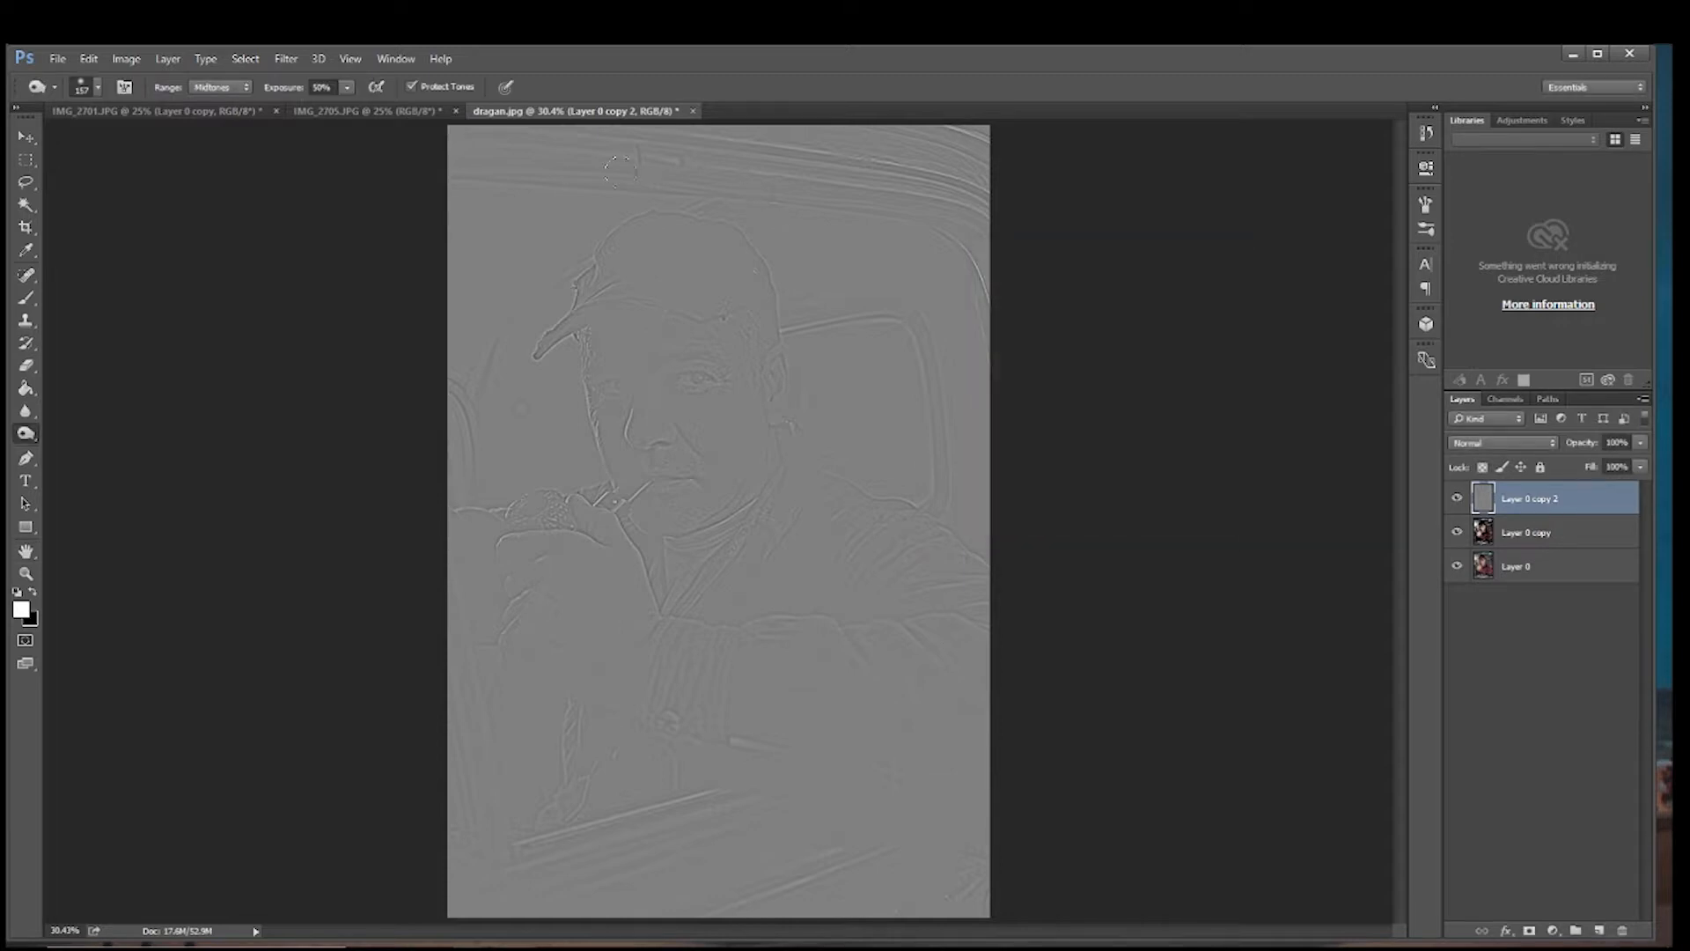
# Step: Set the High Pass layer's blend mode to Overlay and merge it with the Layer 0 copy beneath it
pyautogui.click(1531, 440)
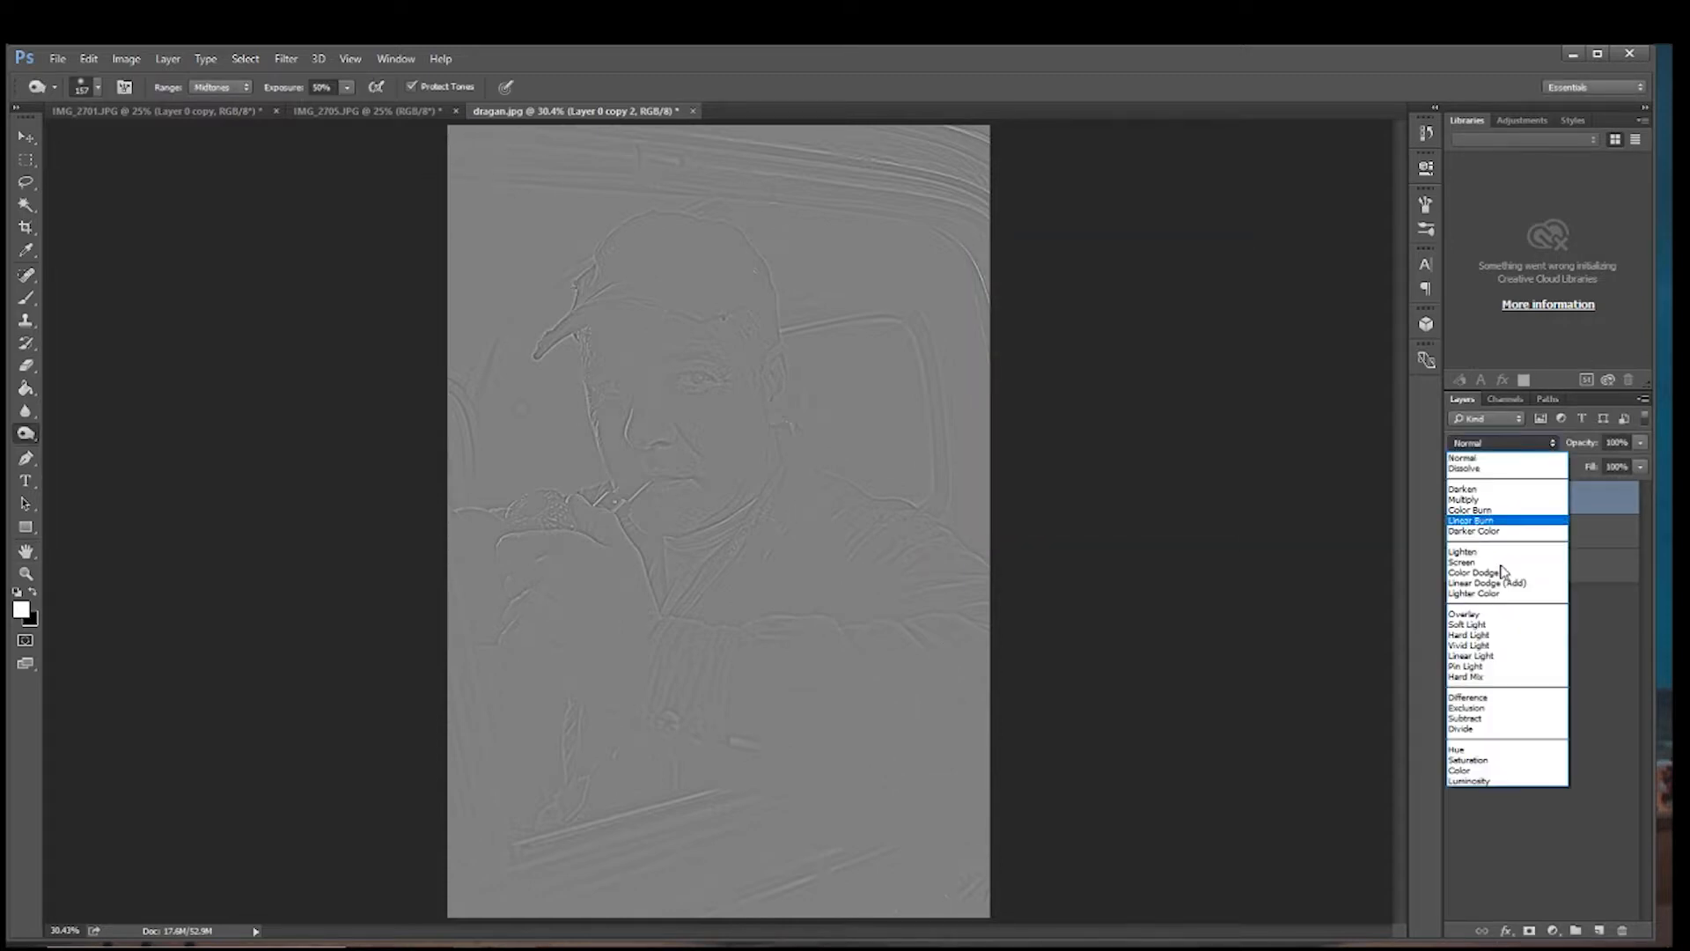
pyautogui.click(1465, 614)
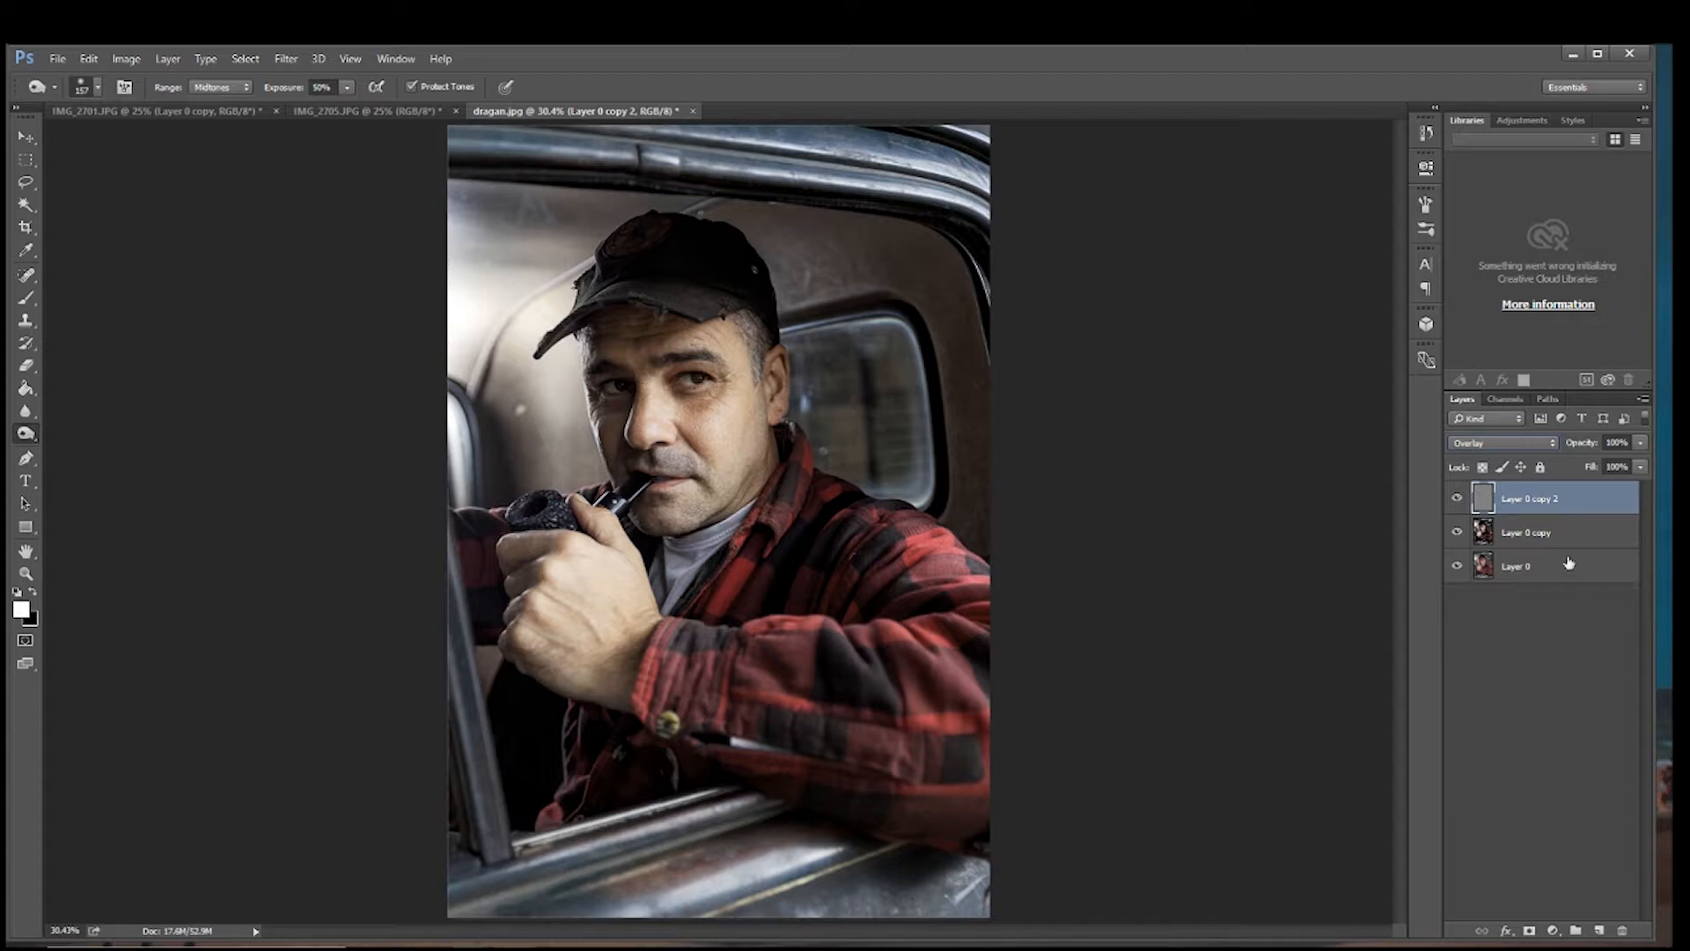
pyautogui.keyDown('shift'); pyautogui.click(1550, 533); pyautogui.keyUp('shift')
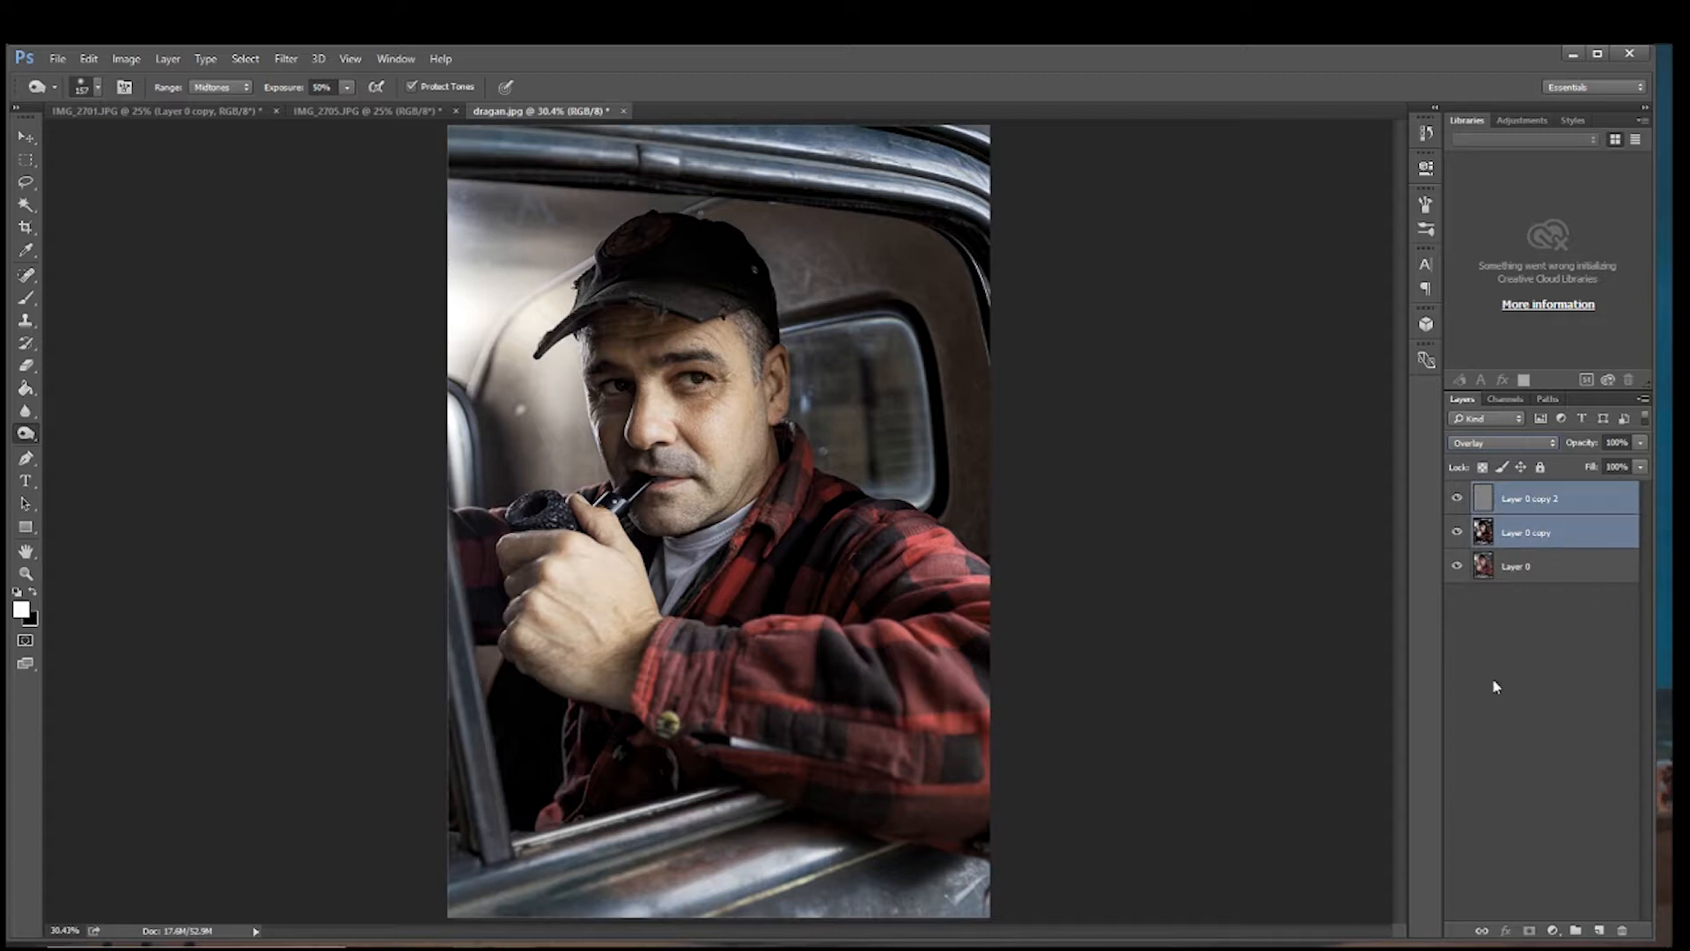
pyautogui.click(1541, 509)
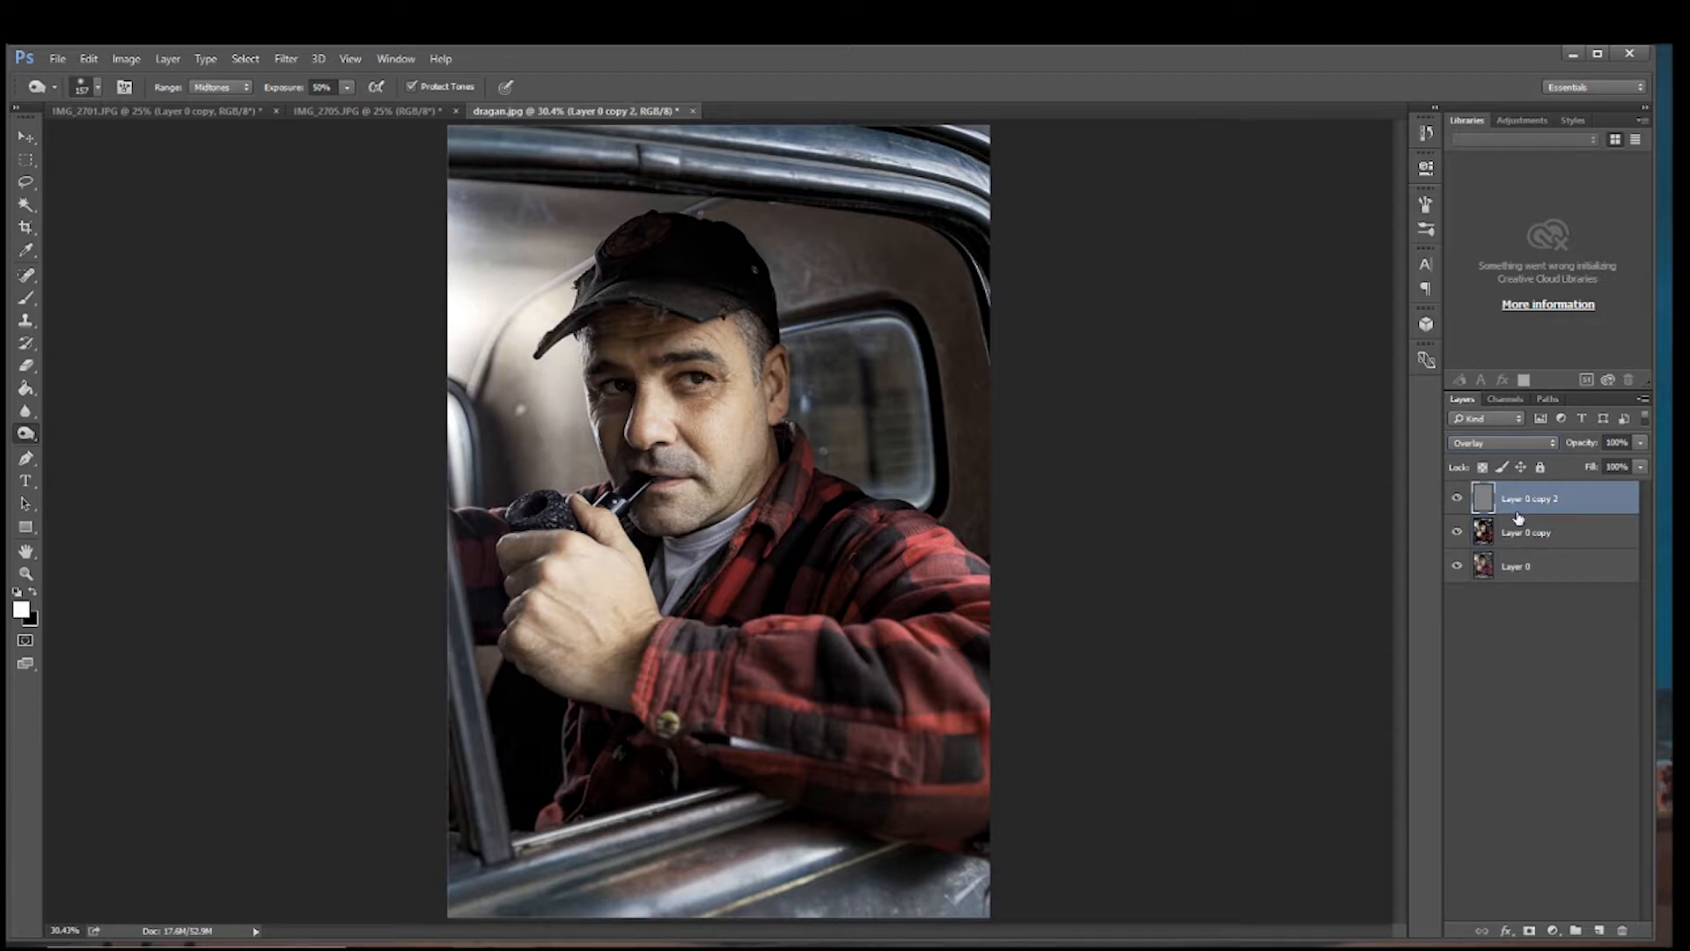
pyautogui.keyDown('shift'); pyautogui.click(1581, 546); pyautogui.keyUp('shift')
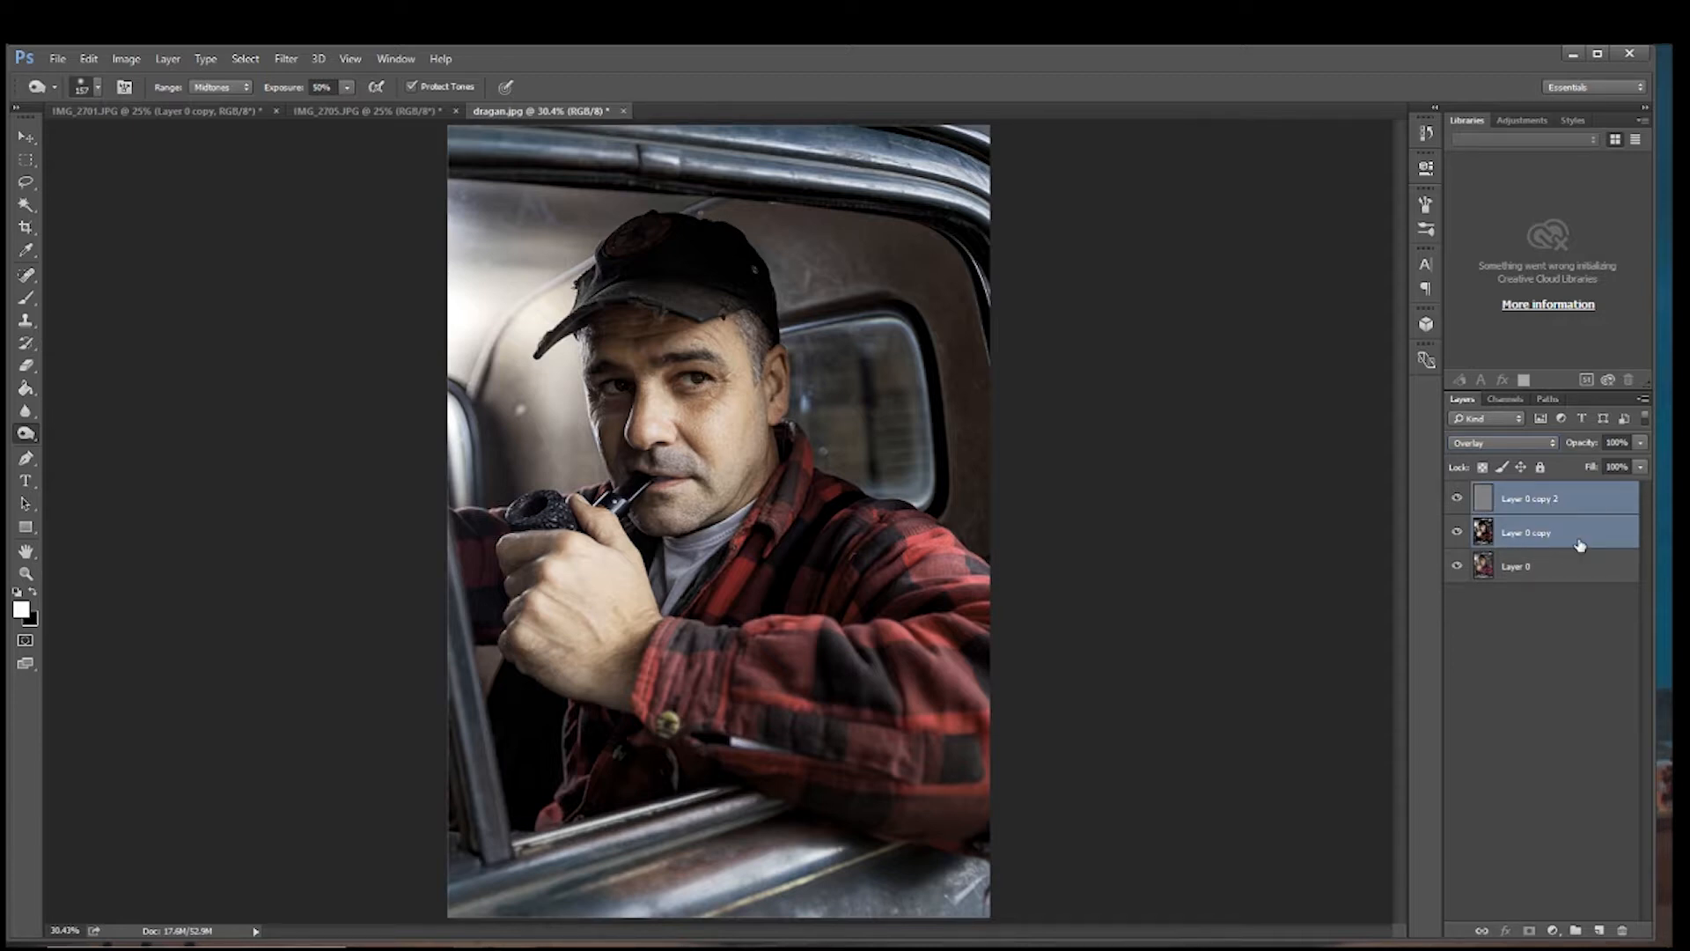
pyautogui.rightClick(1563, 527)
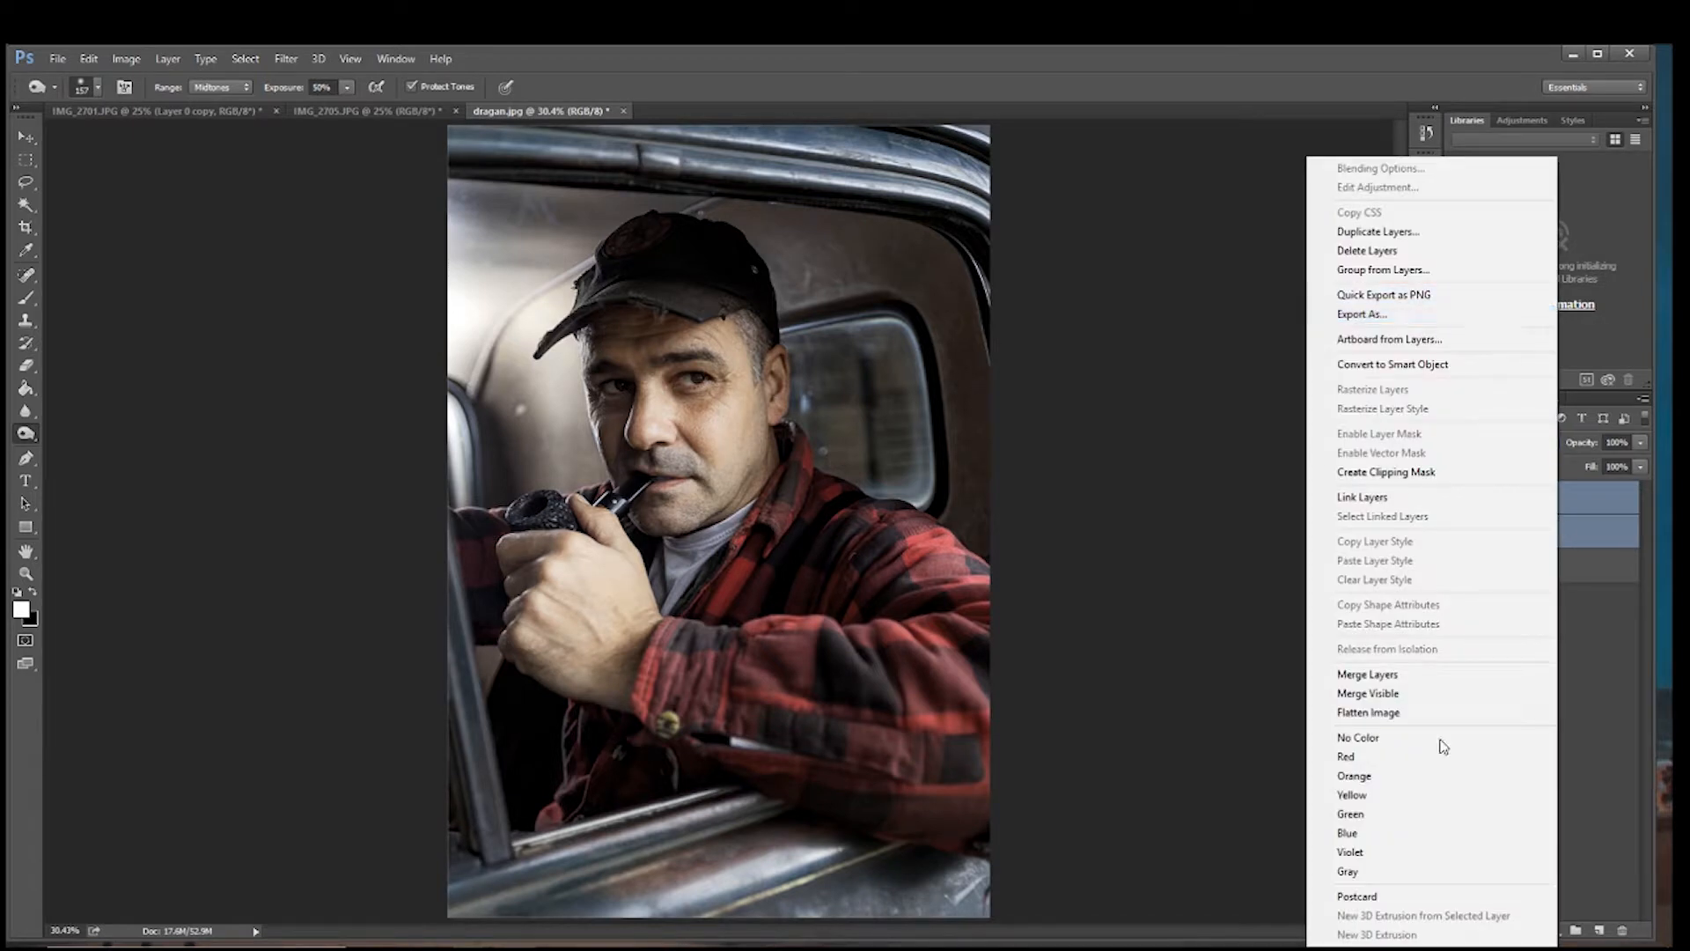
pyautogui.click(1419, 675)
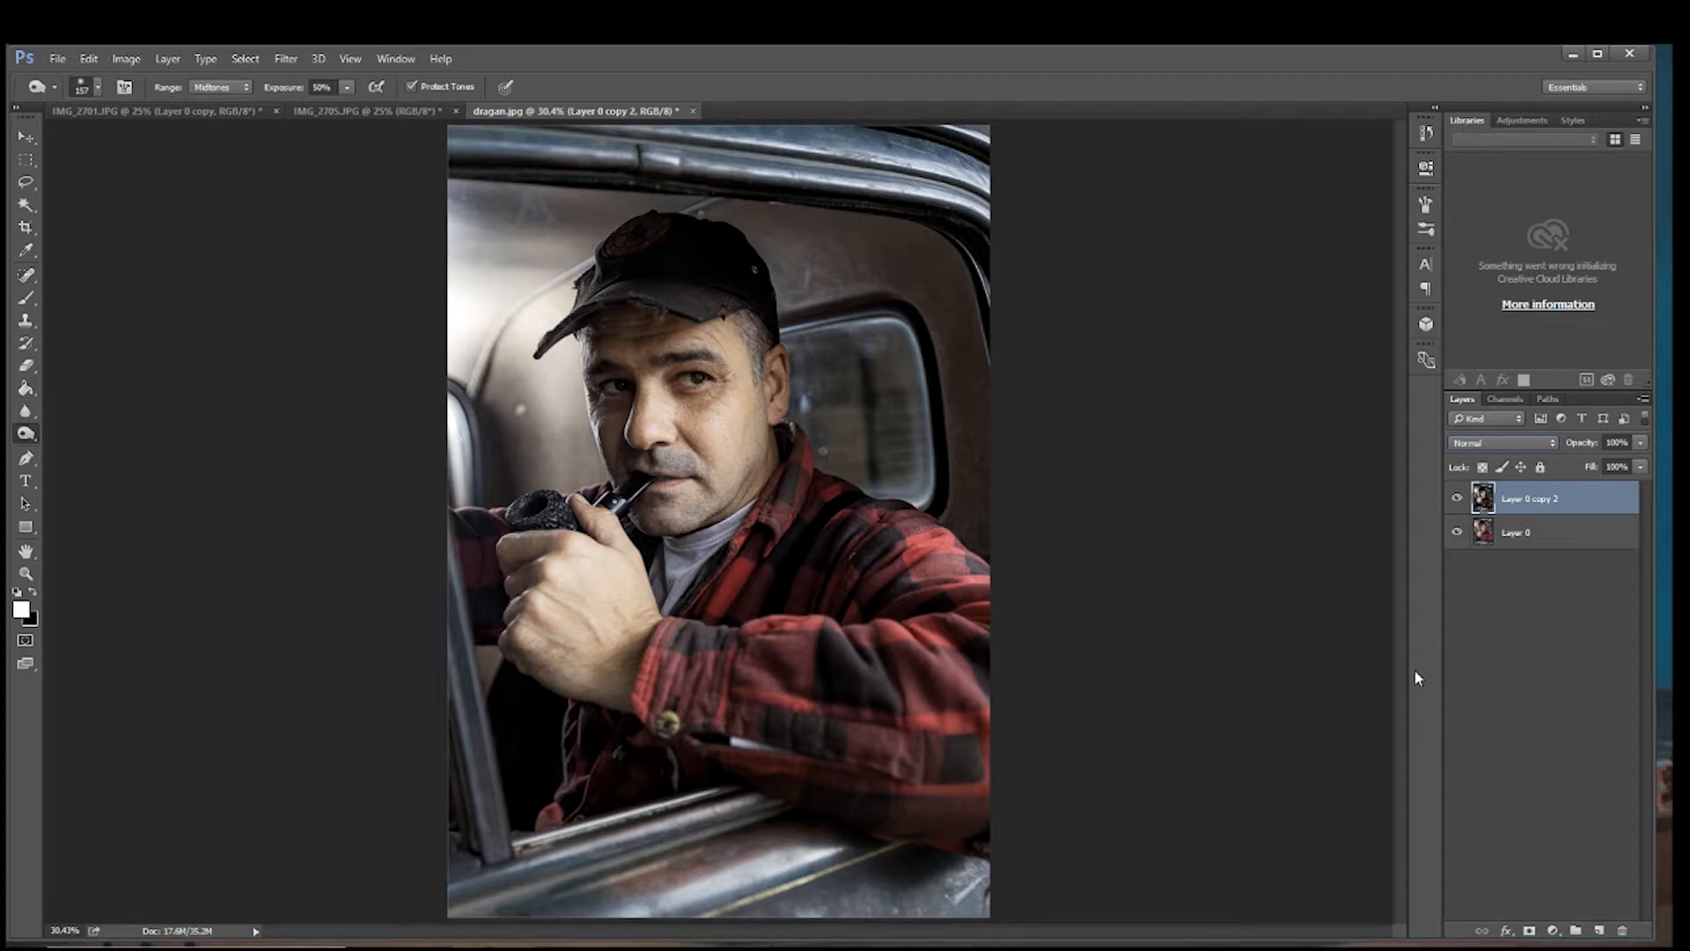
# Step: Convert the image to Lab Color mode without merging the layers
pyautogui.click(132, 61)
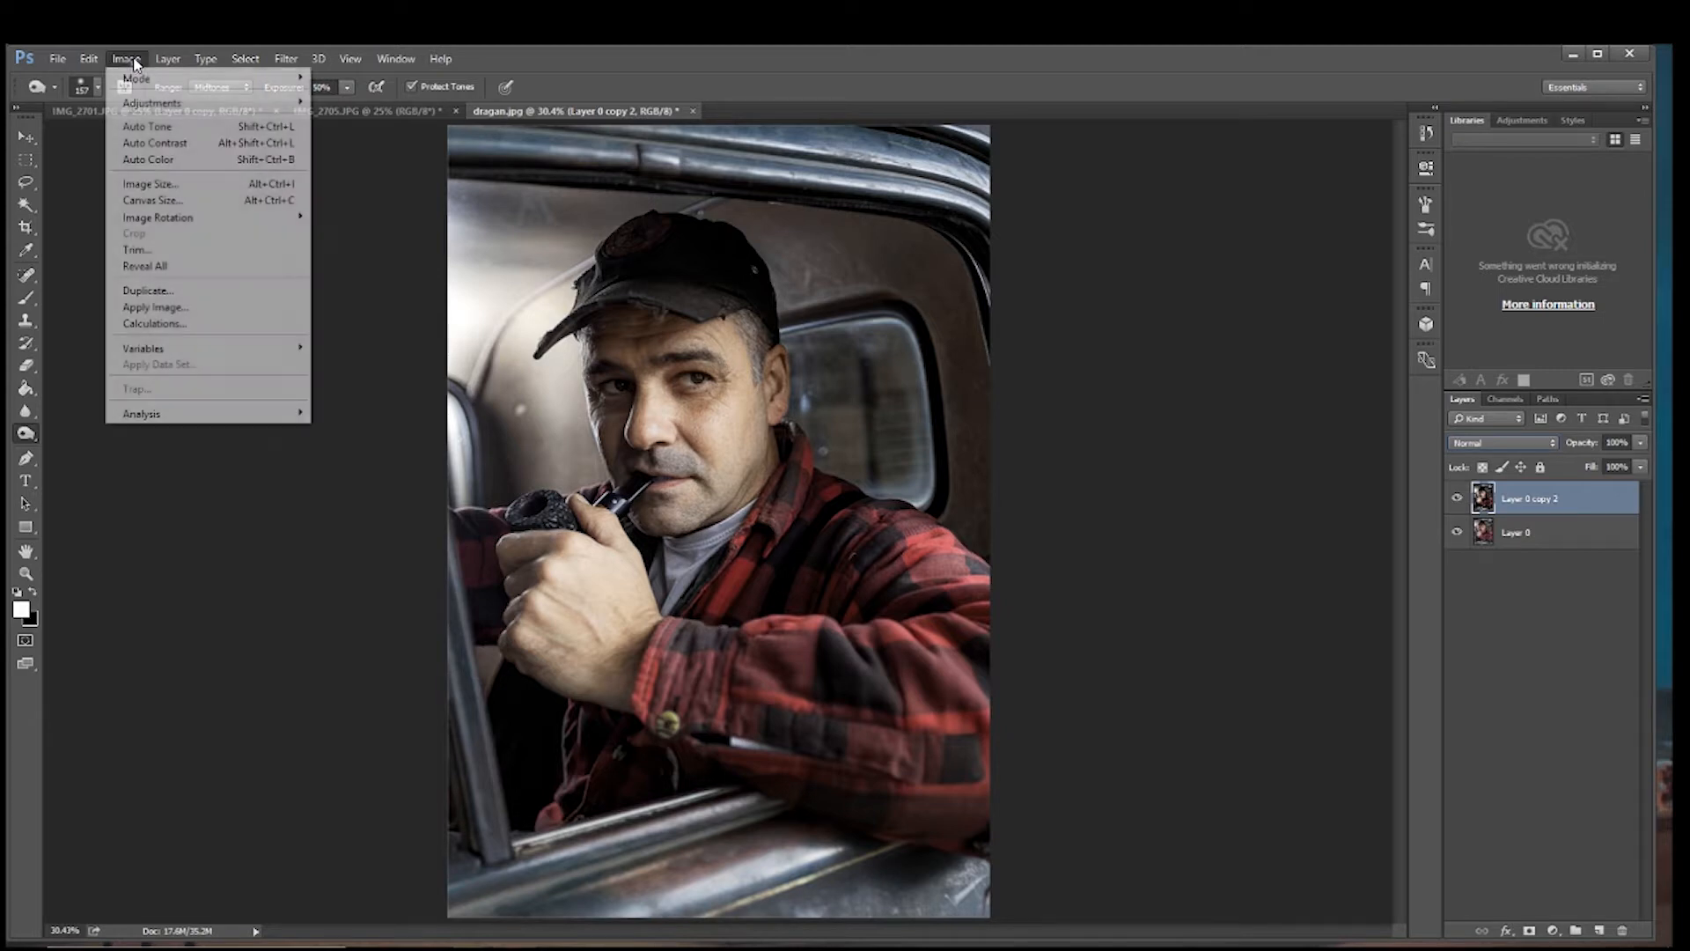
pyautogui.moveTo(172, 78)
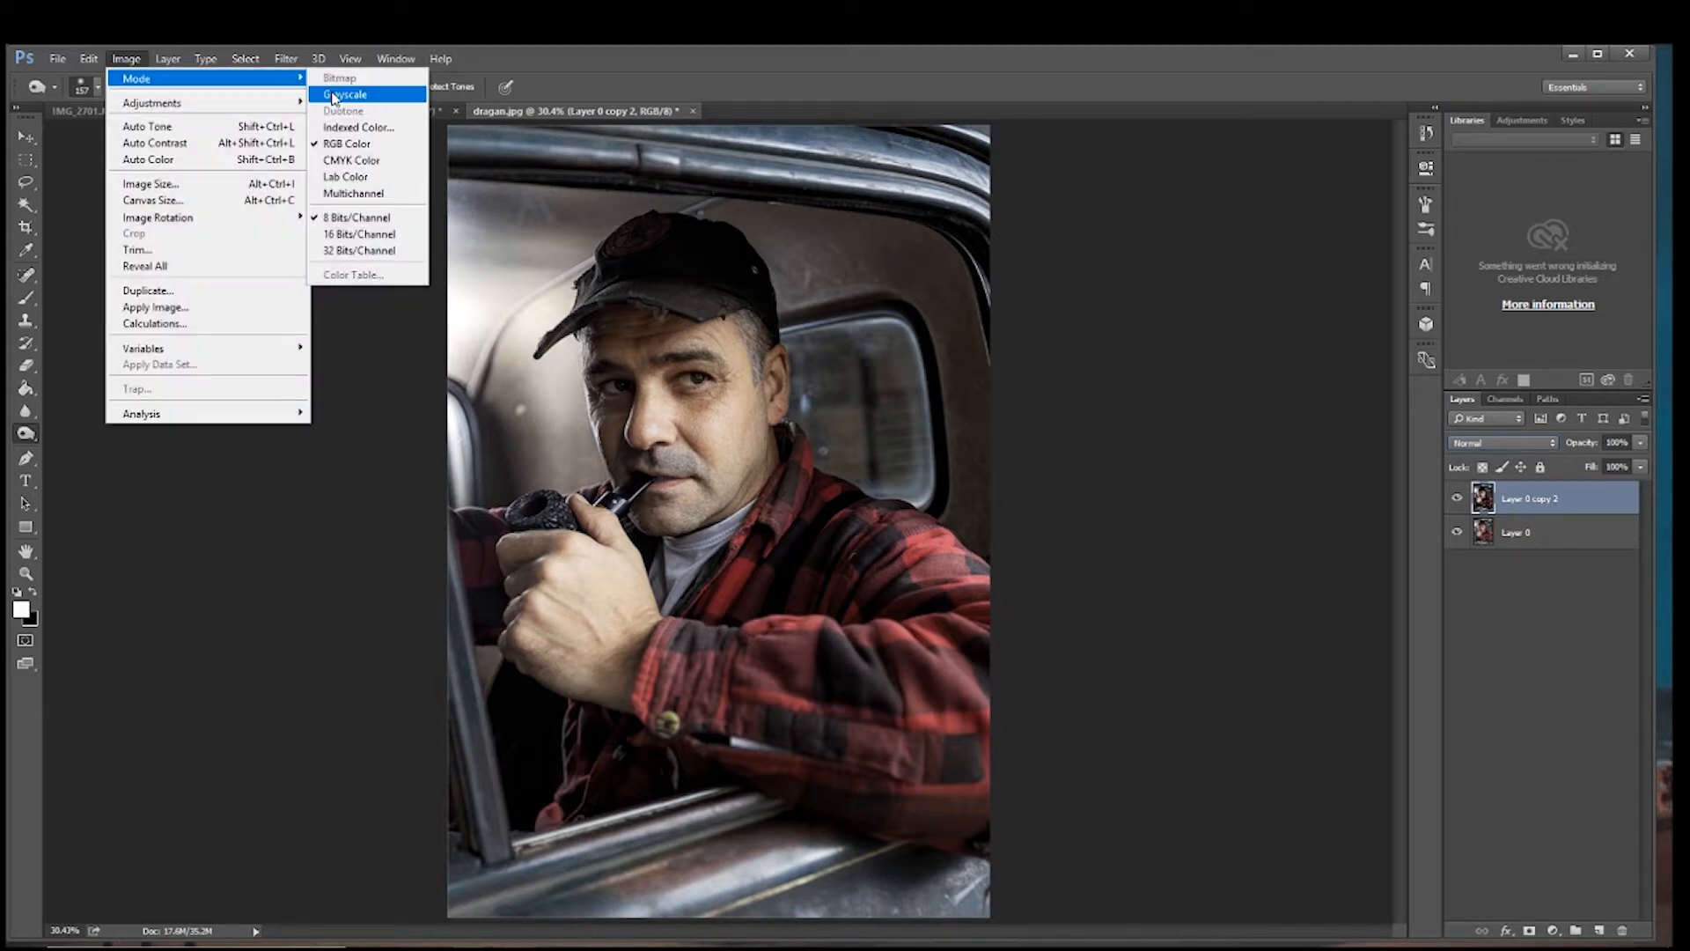
pyautogui.click(348, 176)
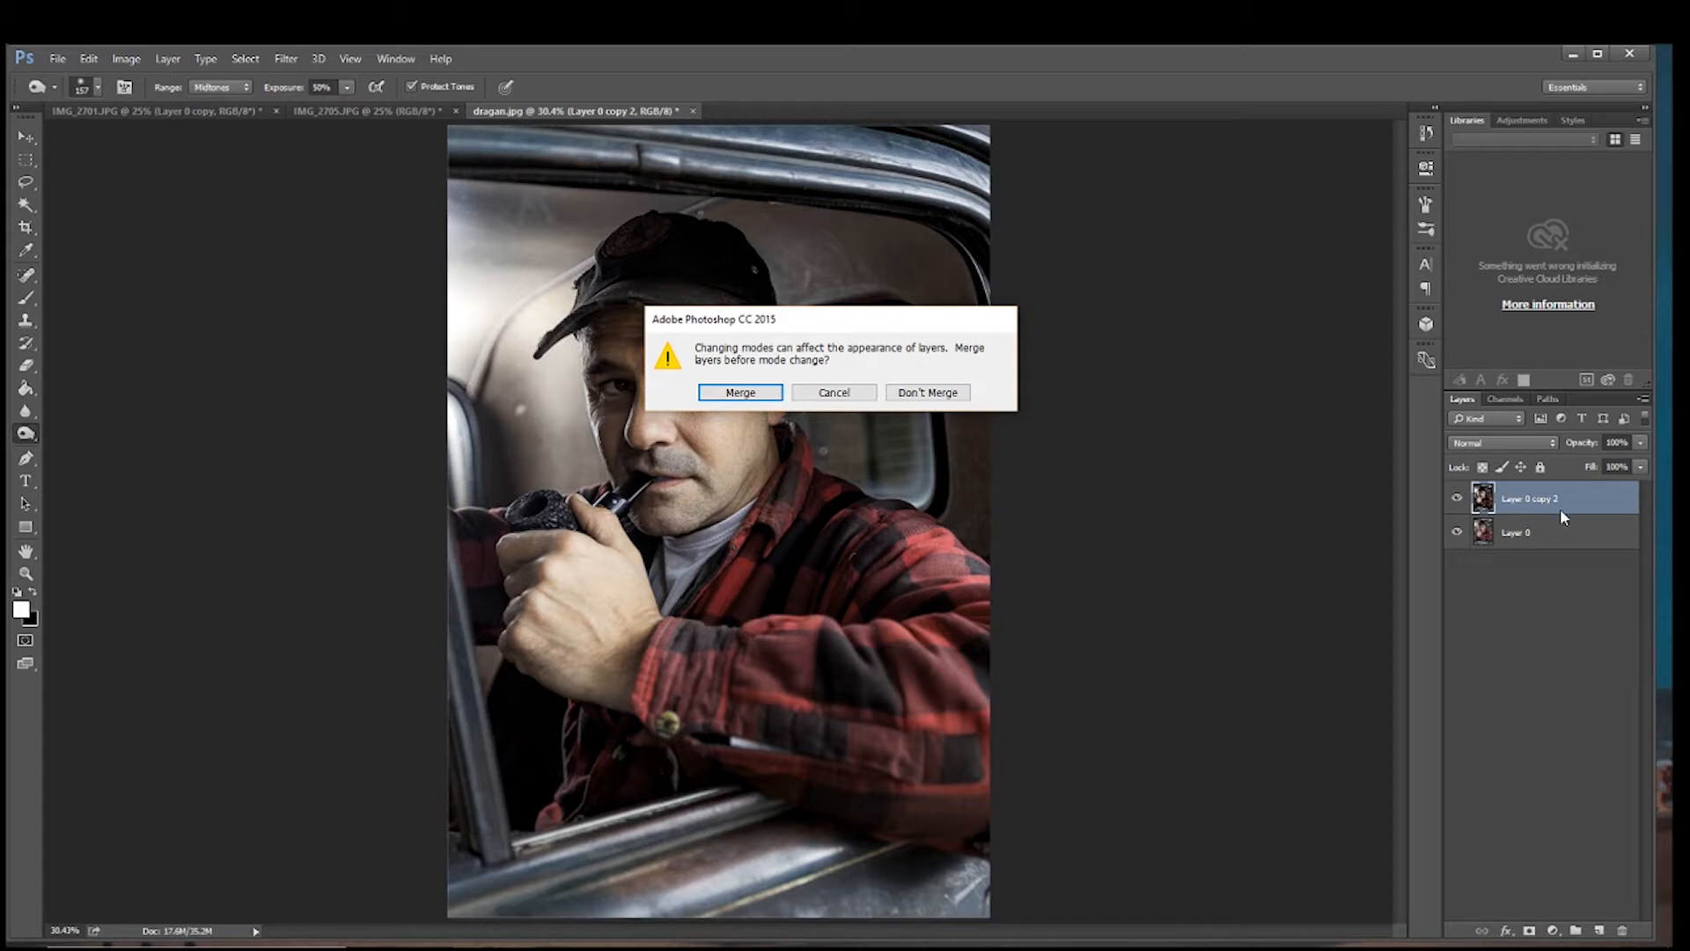
pyautogui.click(926, 392)
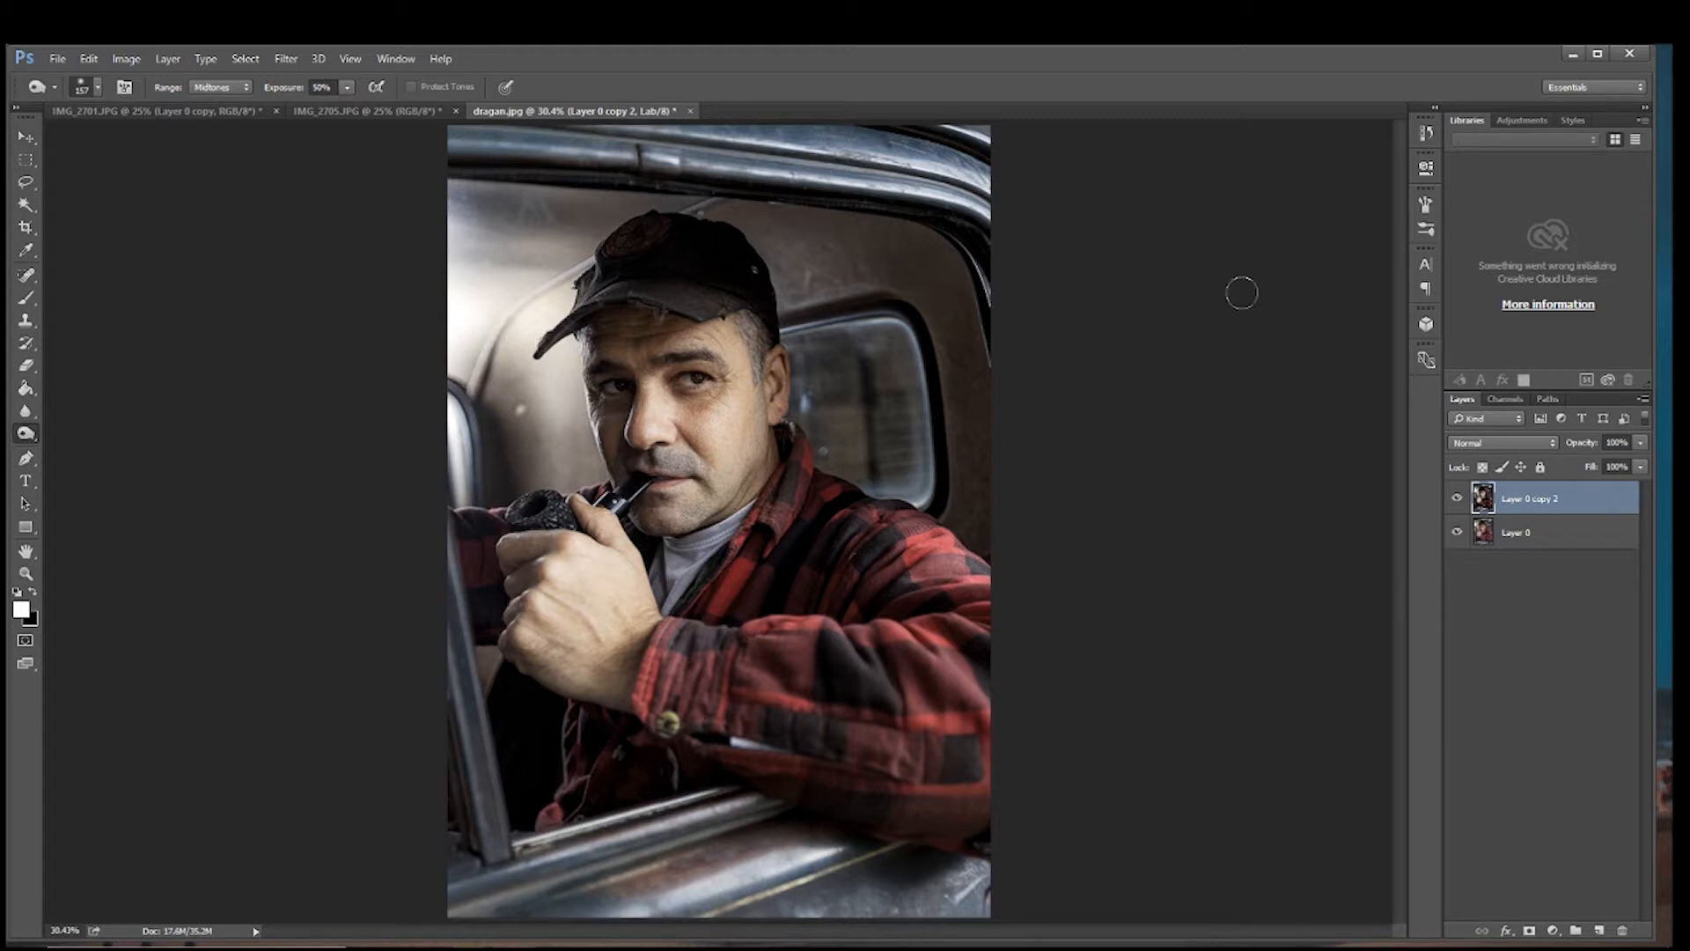
# Step: Make only the Lightness channel active for editing while keeping all Lab channels visible
pyautogui.click(1502, 401)
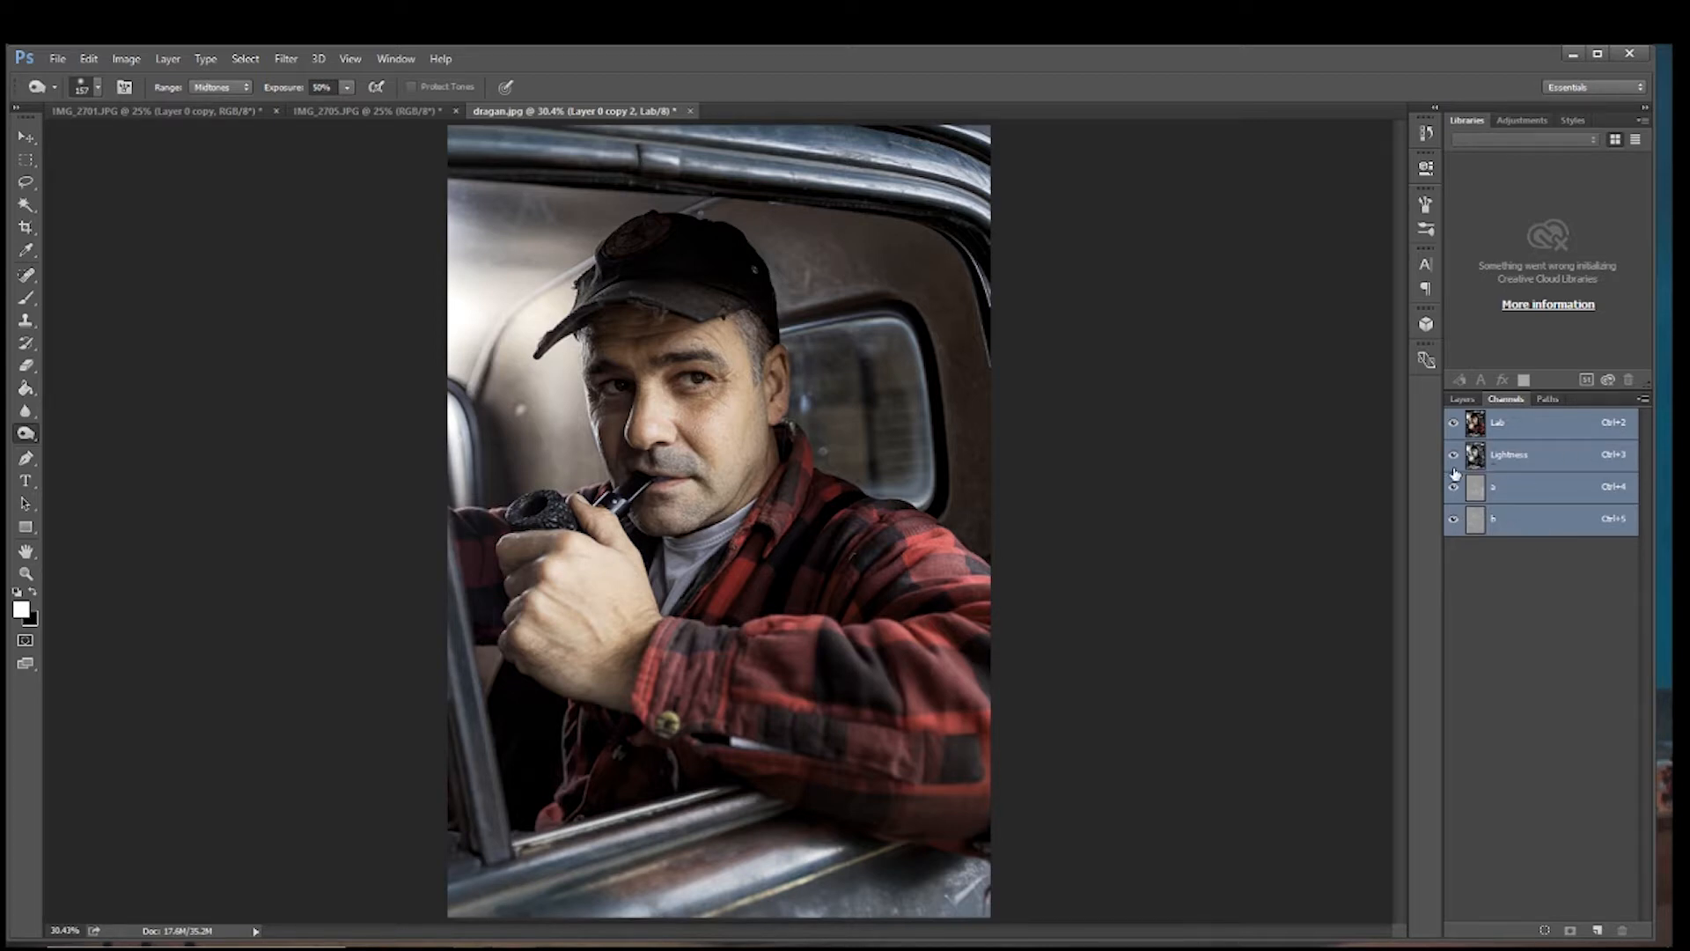
pyautogui.click(1514, 456)
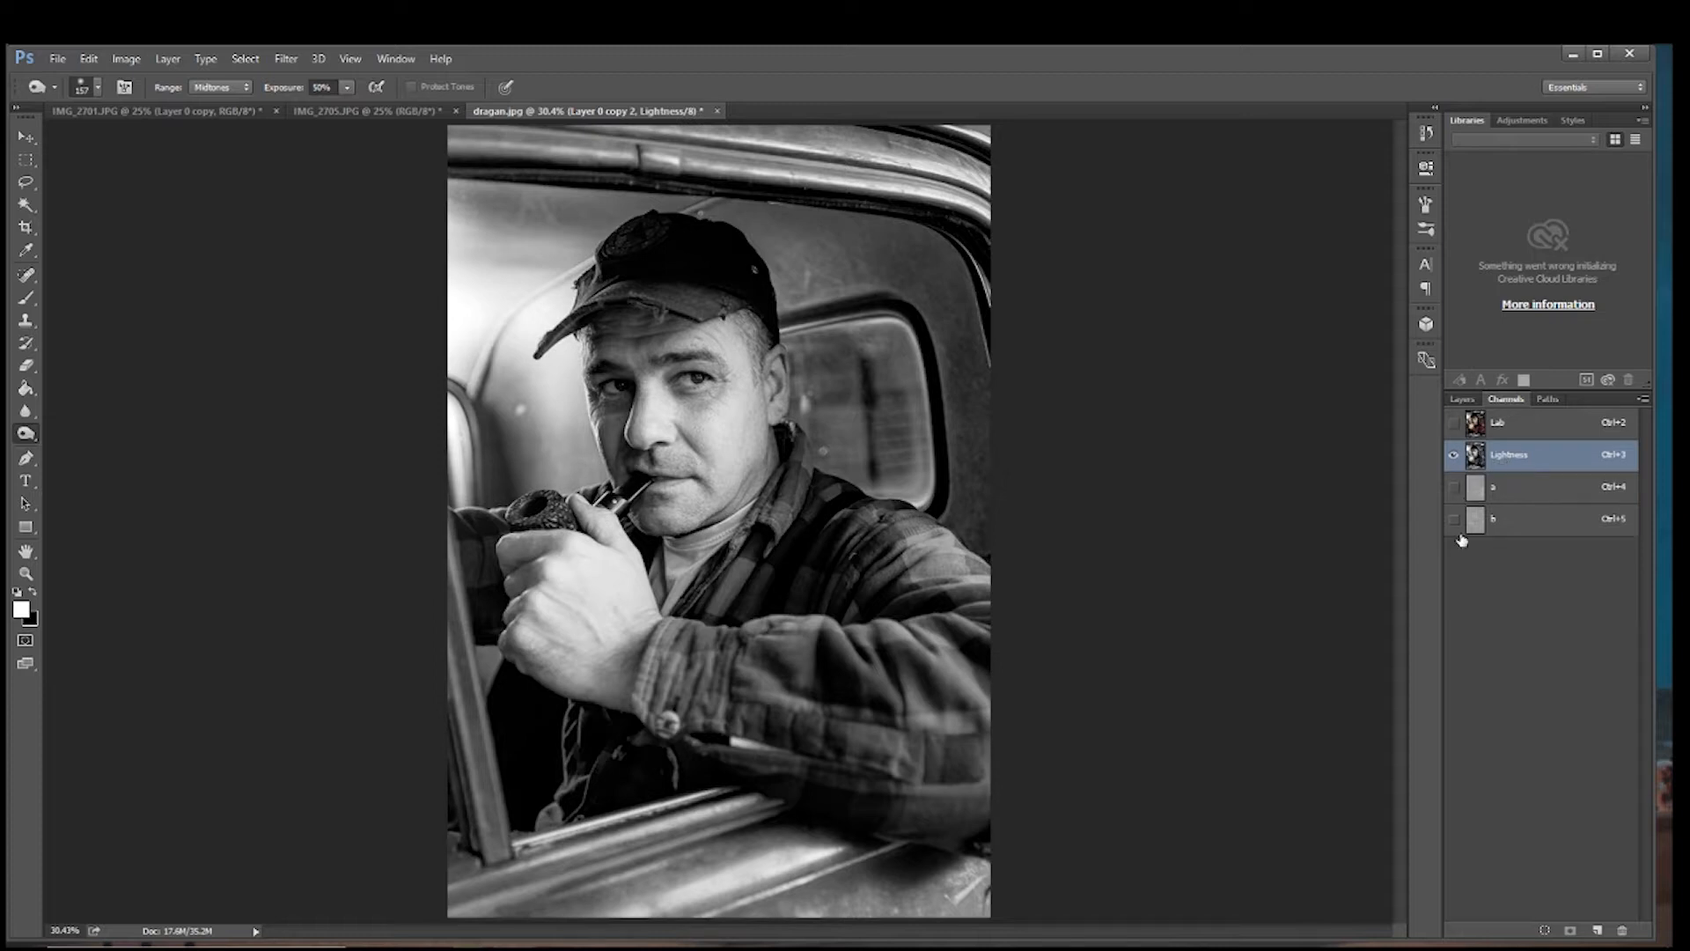
pyautogui.click(1454, 424)
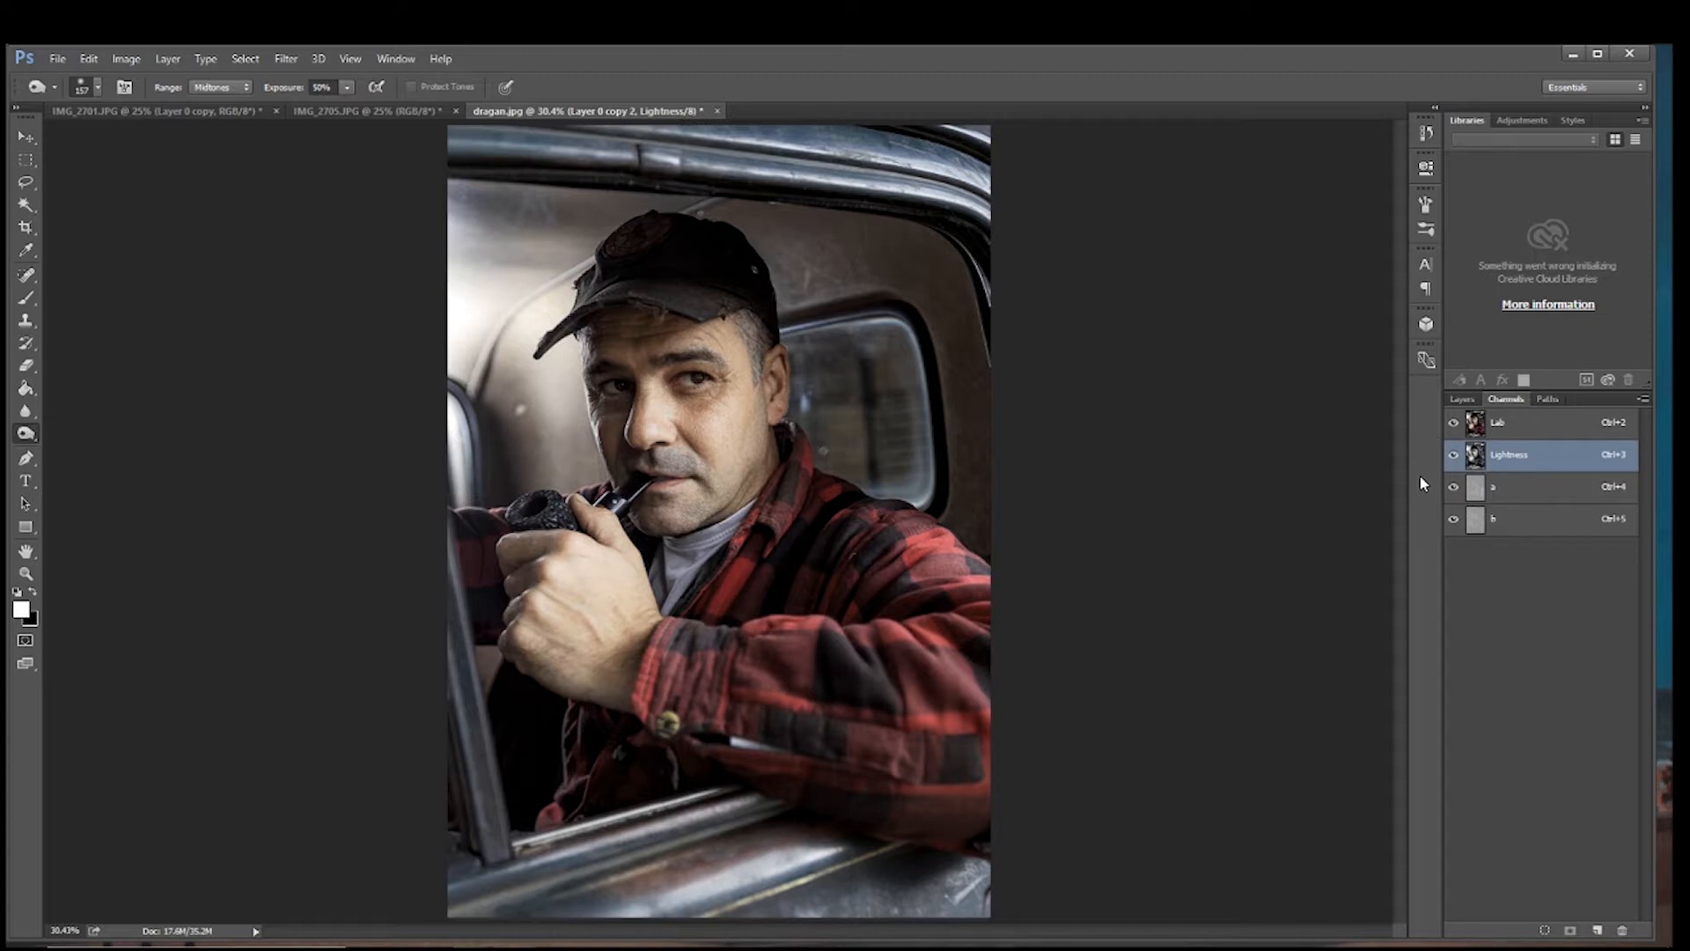
# Step: Brighten the nose and cheek highlights in the Lightness channel using the Dodge tool with its range set to Highlights
pyautogui.click(26, 573)
pyautogui.click(724, 506)
pyautogui.click(724, 507)
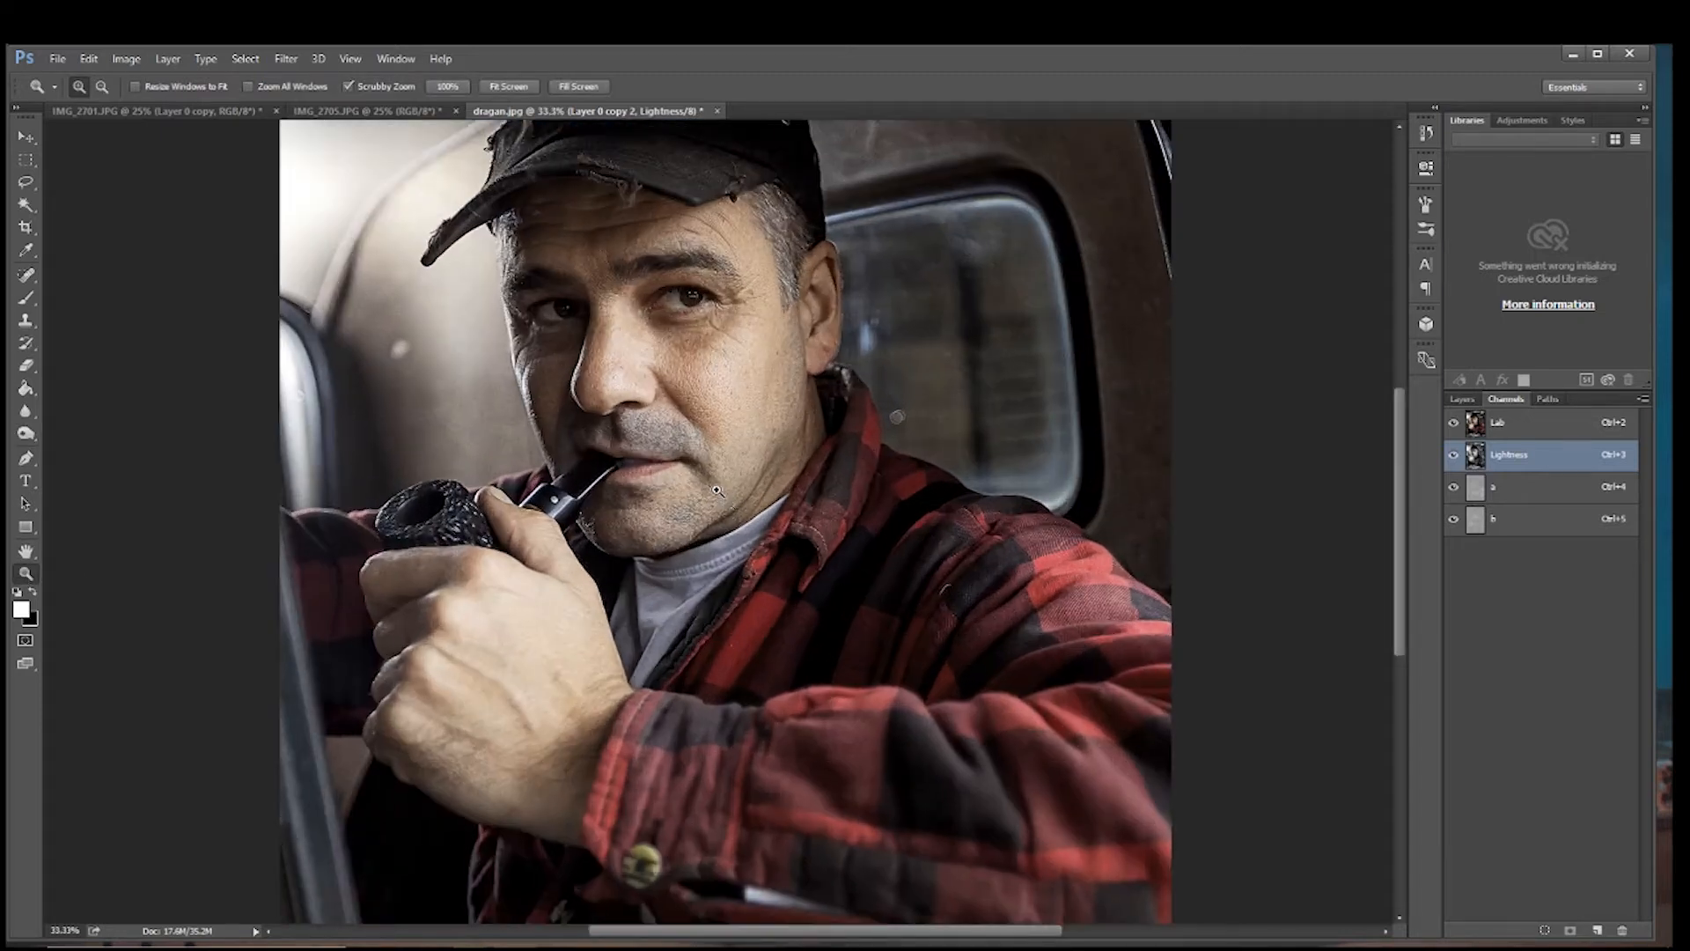
pyautogui.click(564, 430)
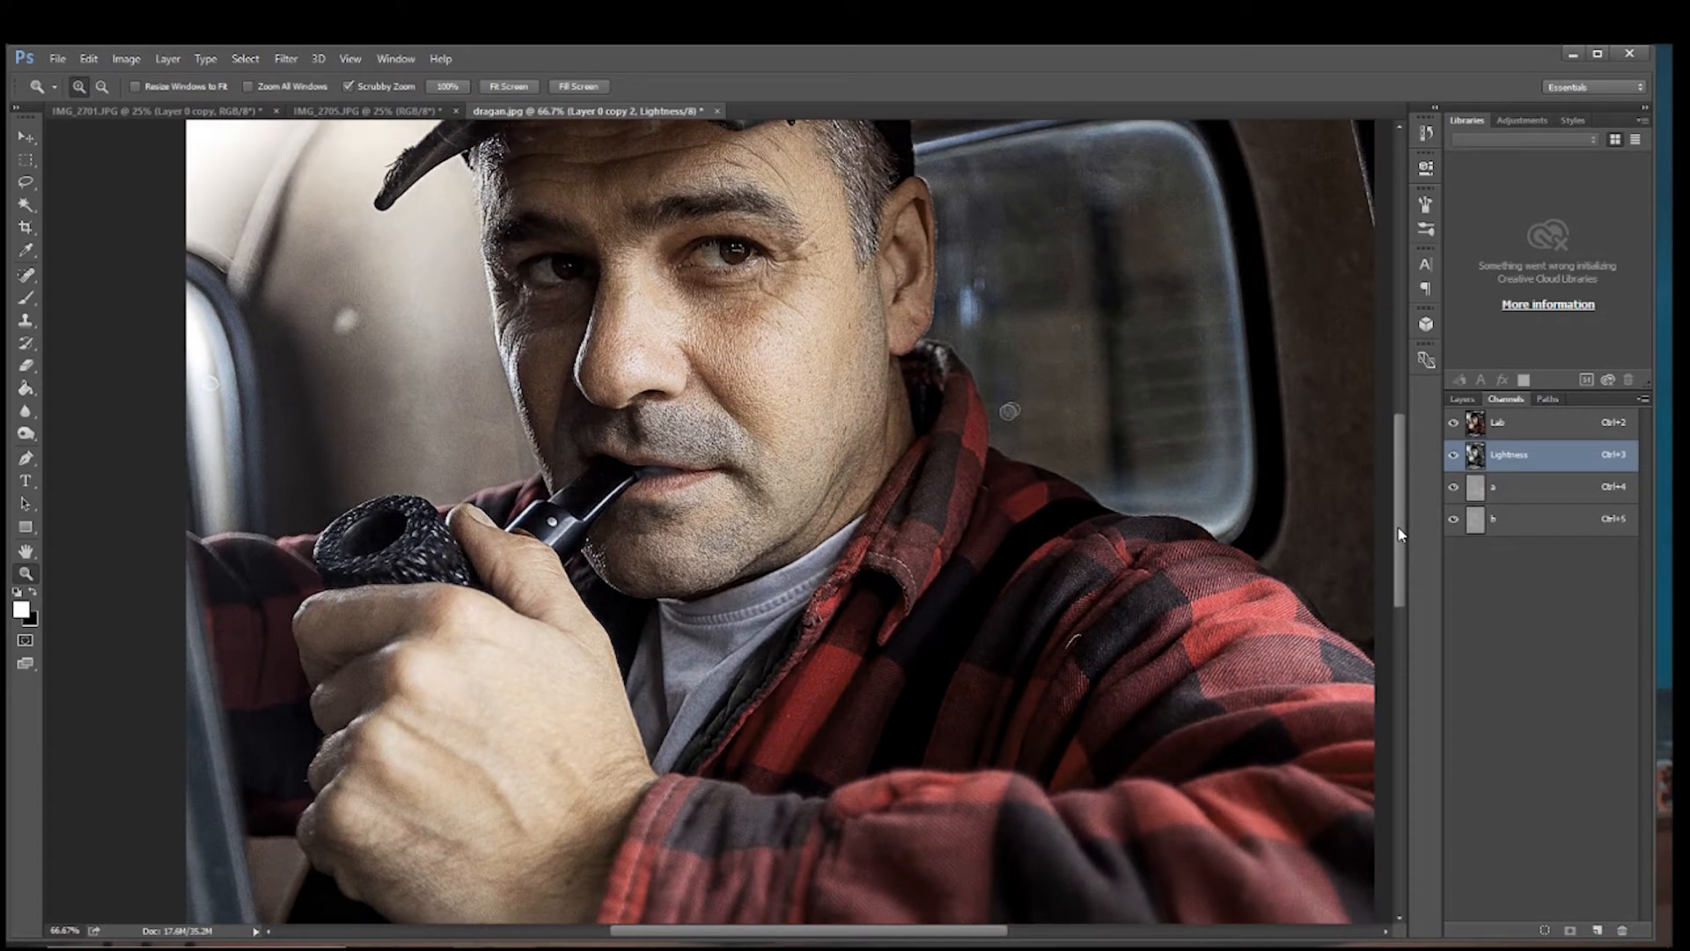
pyautogui.moveTo(1402, 535)
pyautogui.mouseDown()
pyautogui.moveTo(1396, 553)
pyautogui.moveTo(1392, 526)
pyautogui.mouseUp()
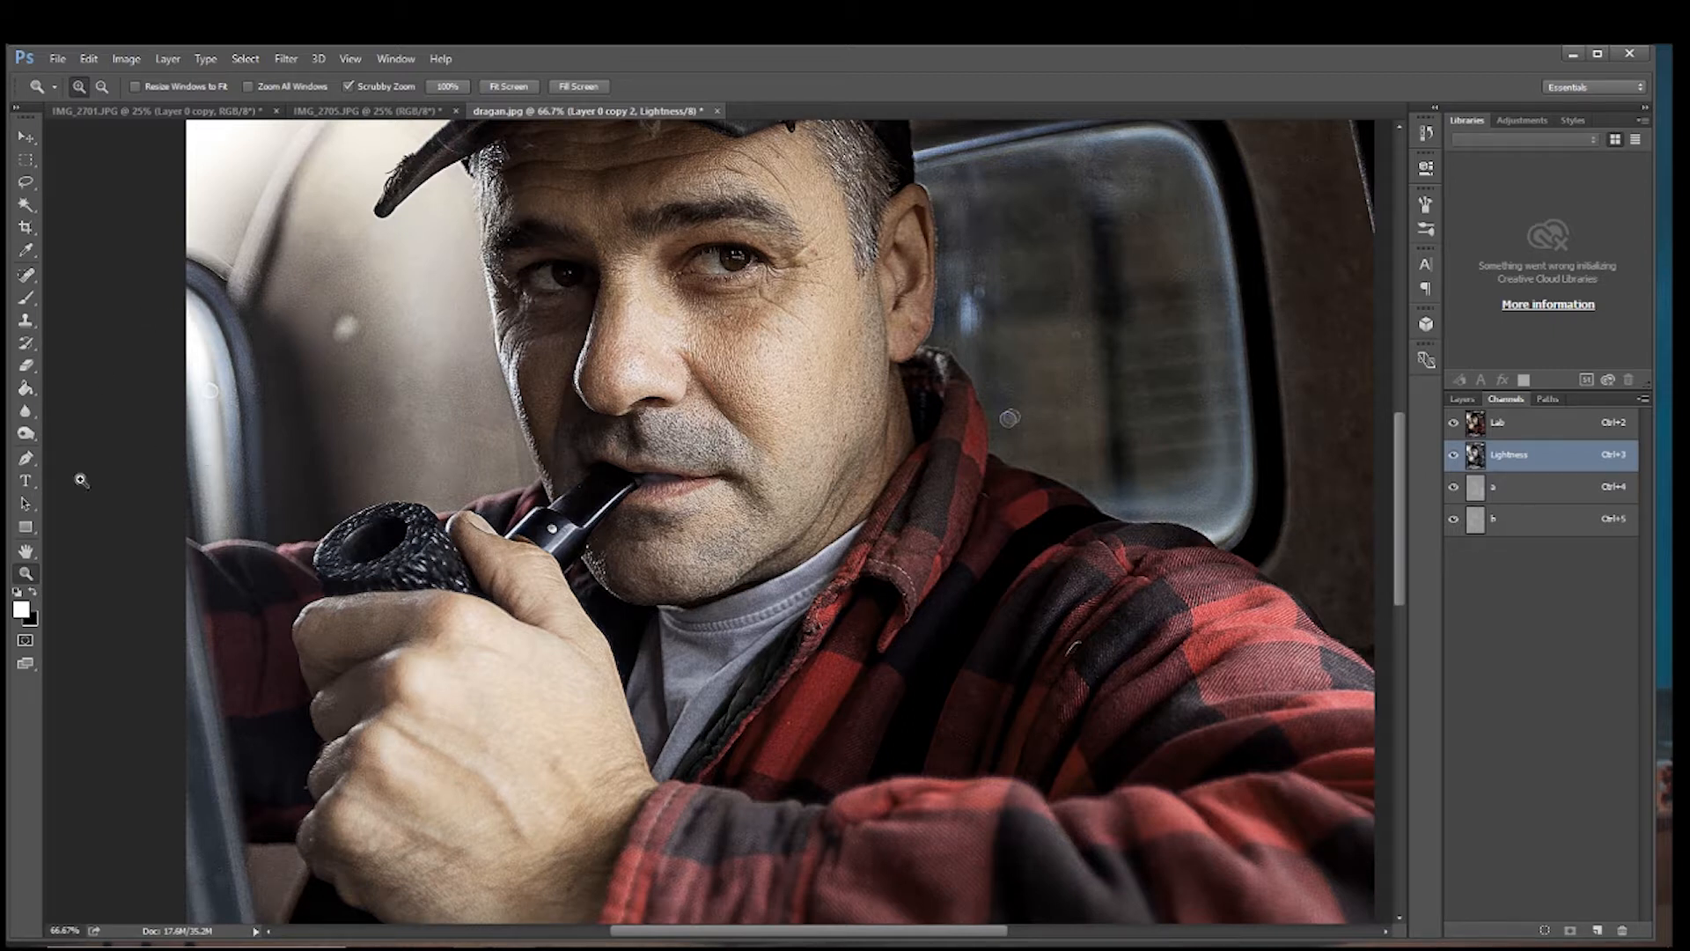
pyautogui.click(25, 433)
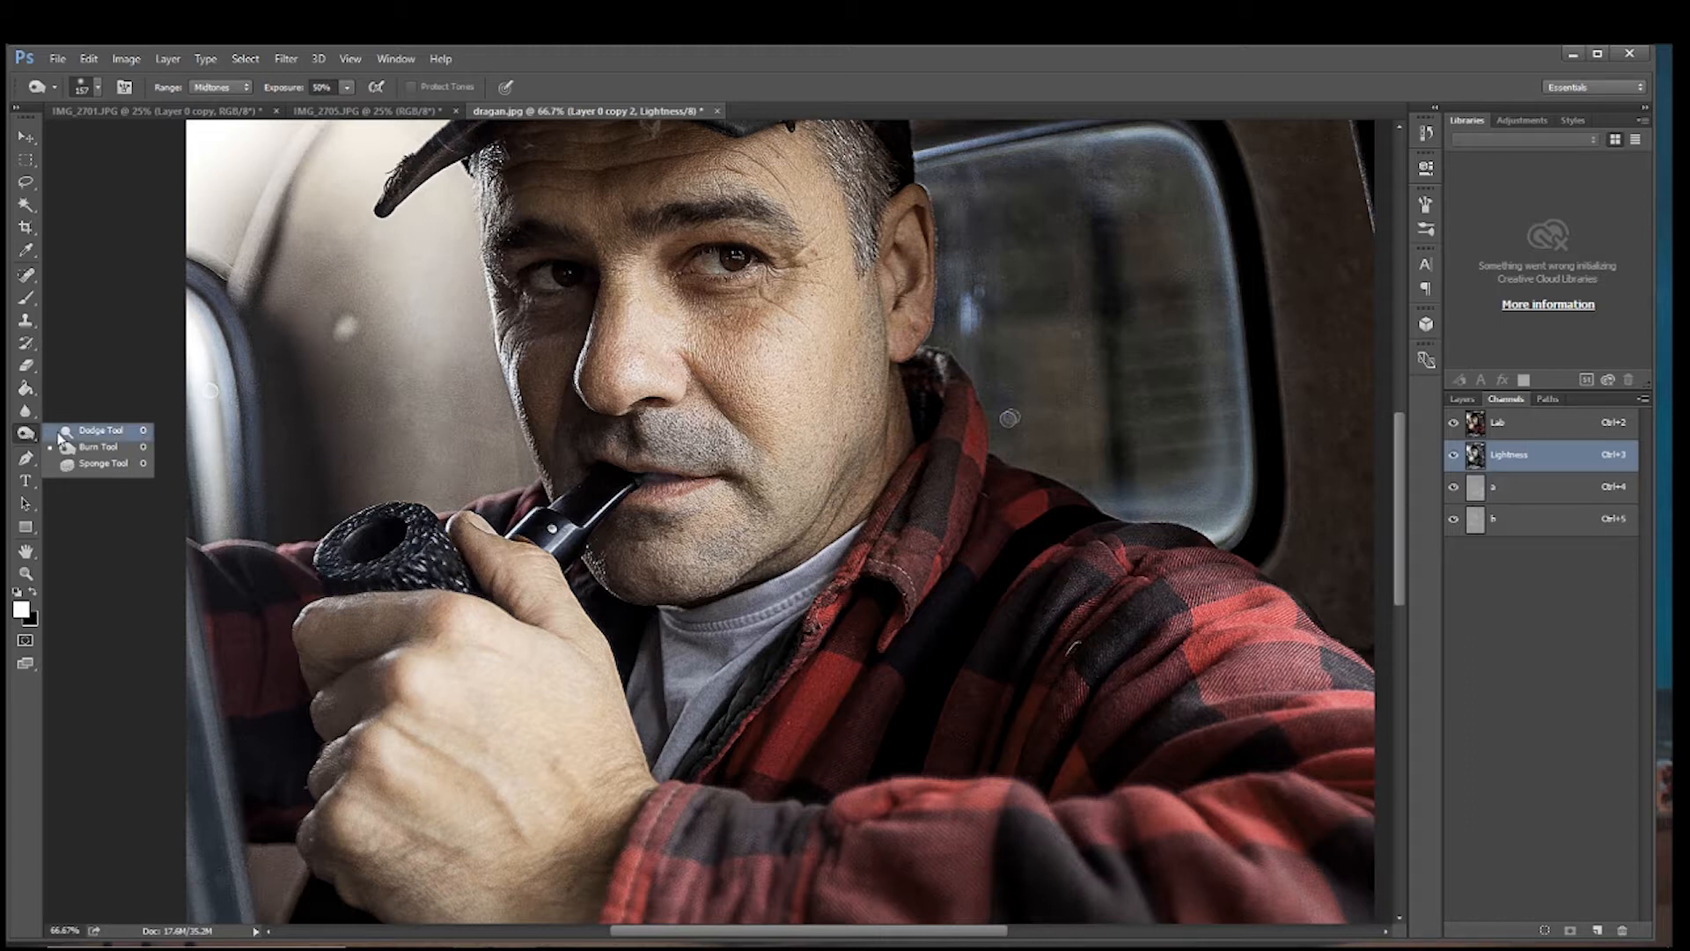
pyautogui.click(87, 433)
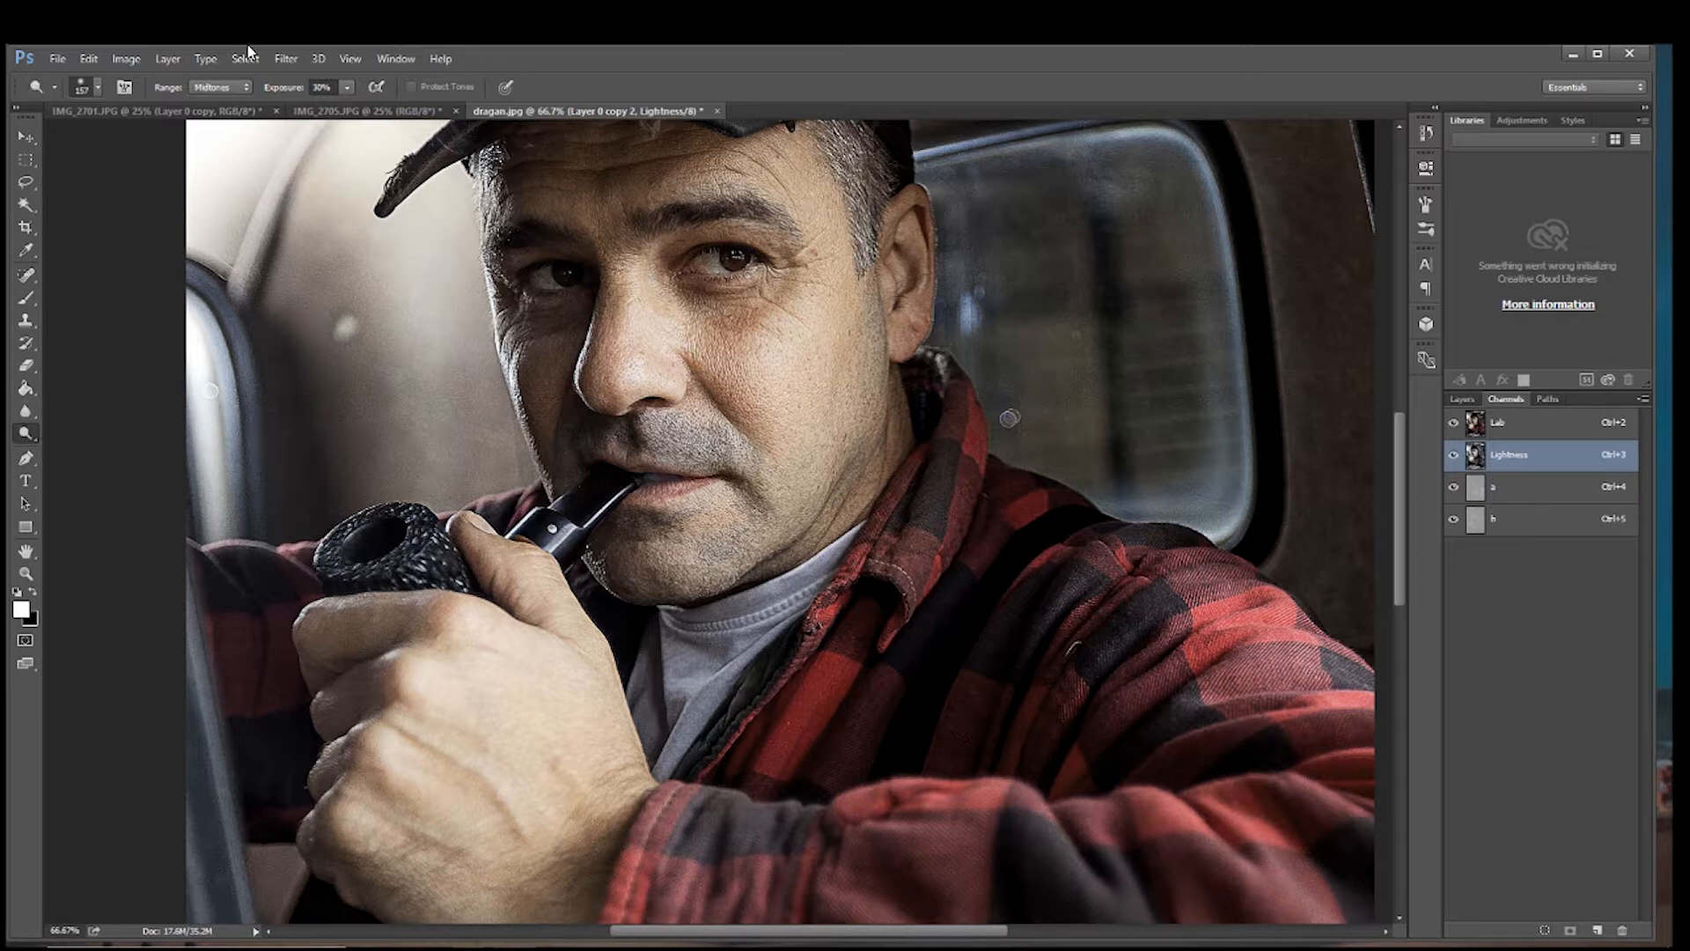
pyautogui.click(247, 88)
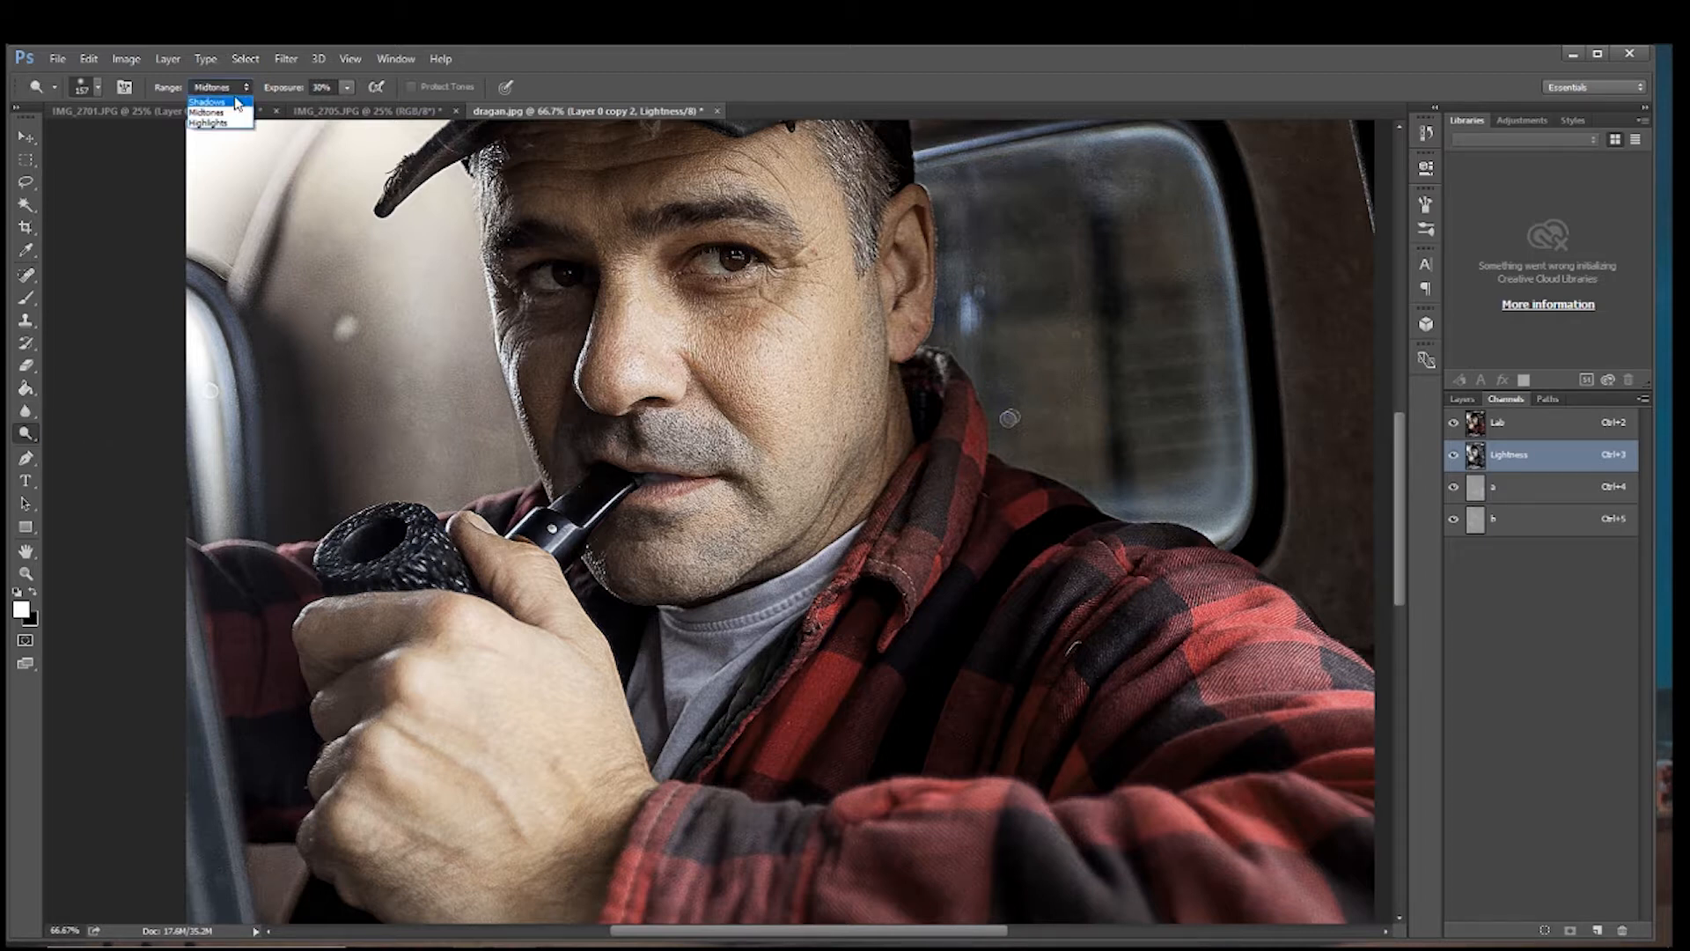
pyautogui.click(230, 126)
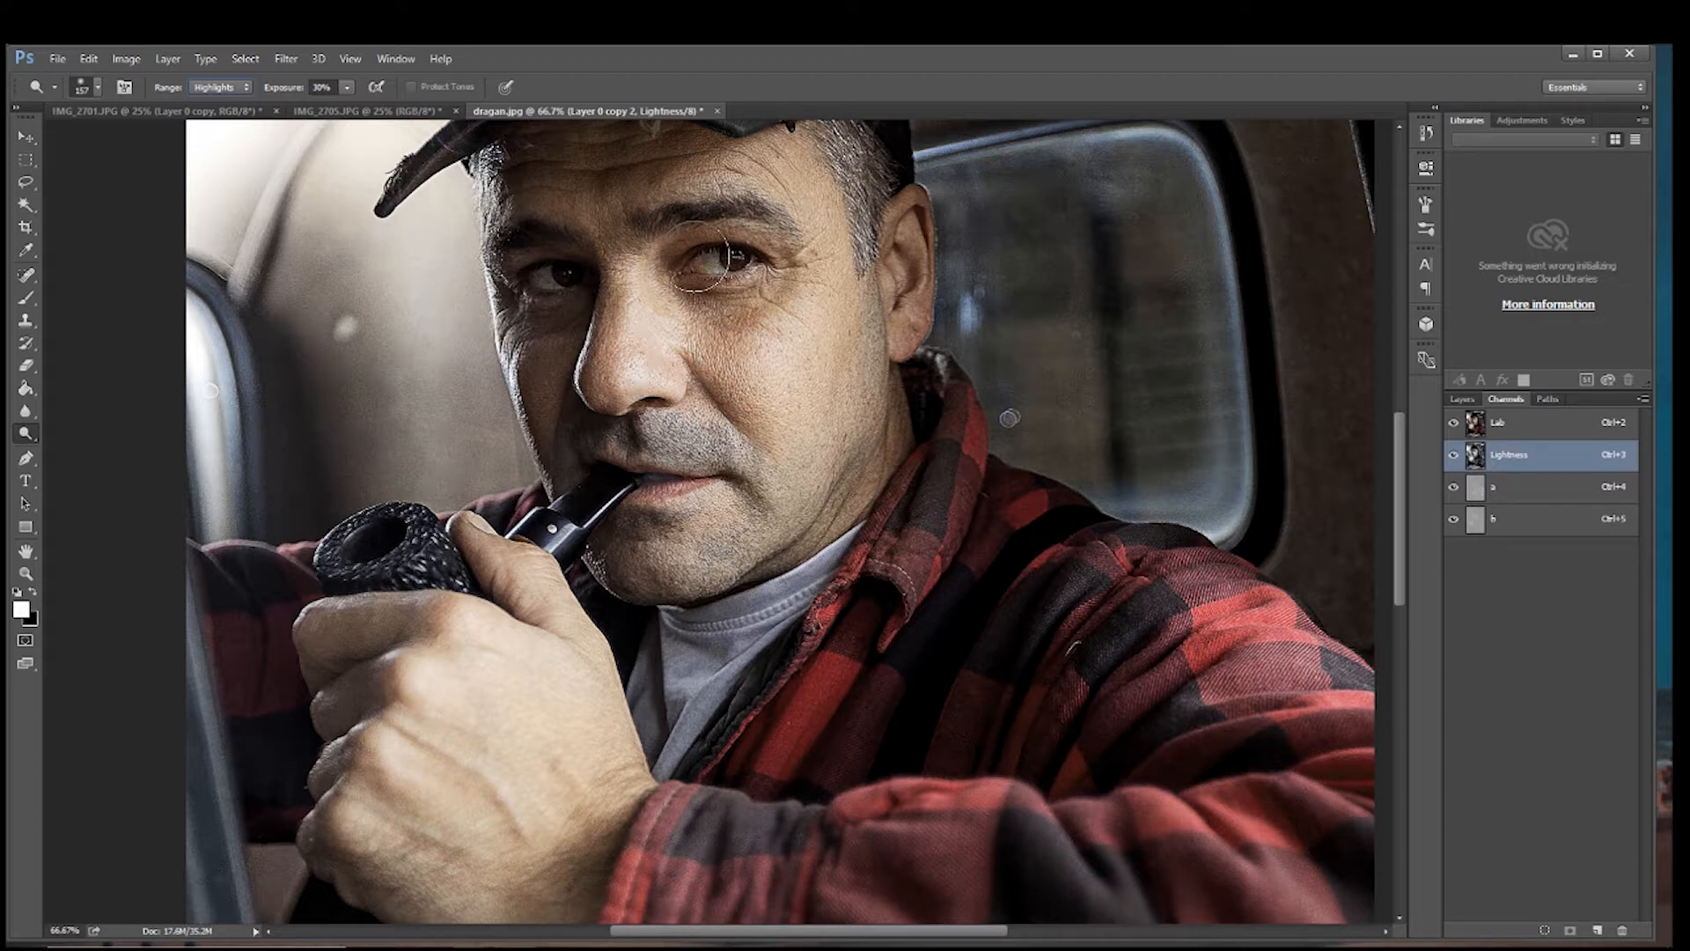
pyautogui.rightClick(24, 436)
pyautogui.click(66, 431)
pyautogui.click(658, 324)
pyautogui.click(637, 340)
pyautogui.click(676, 338)
pyautogui.click(785, 370)
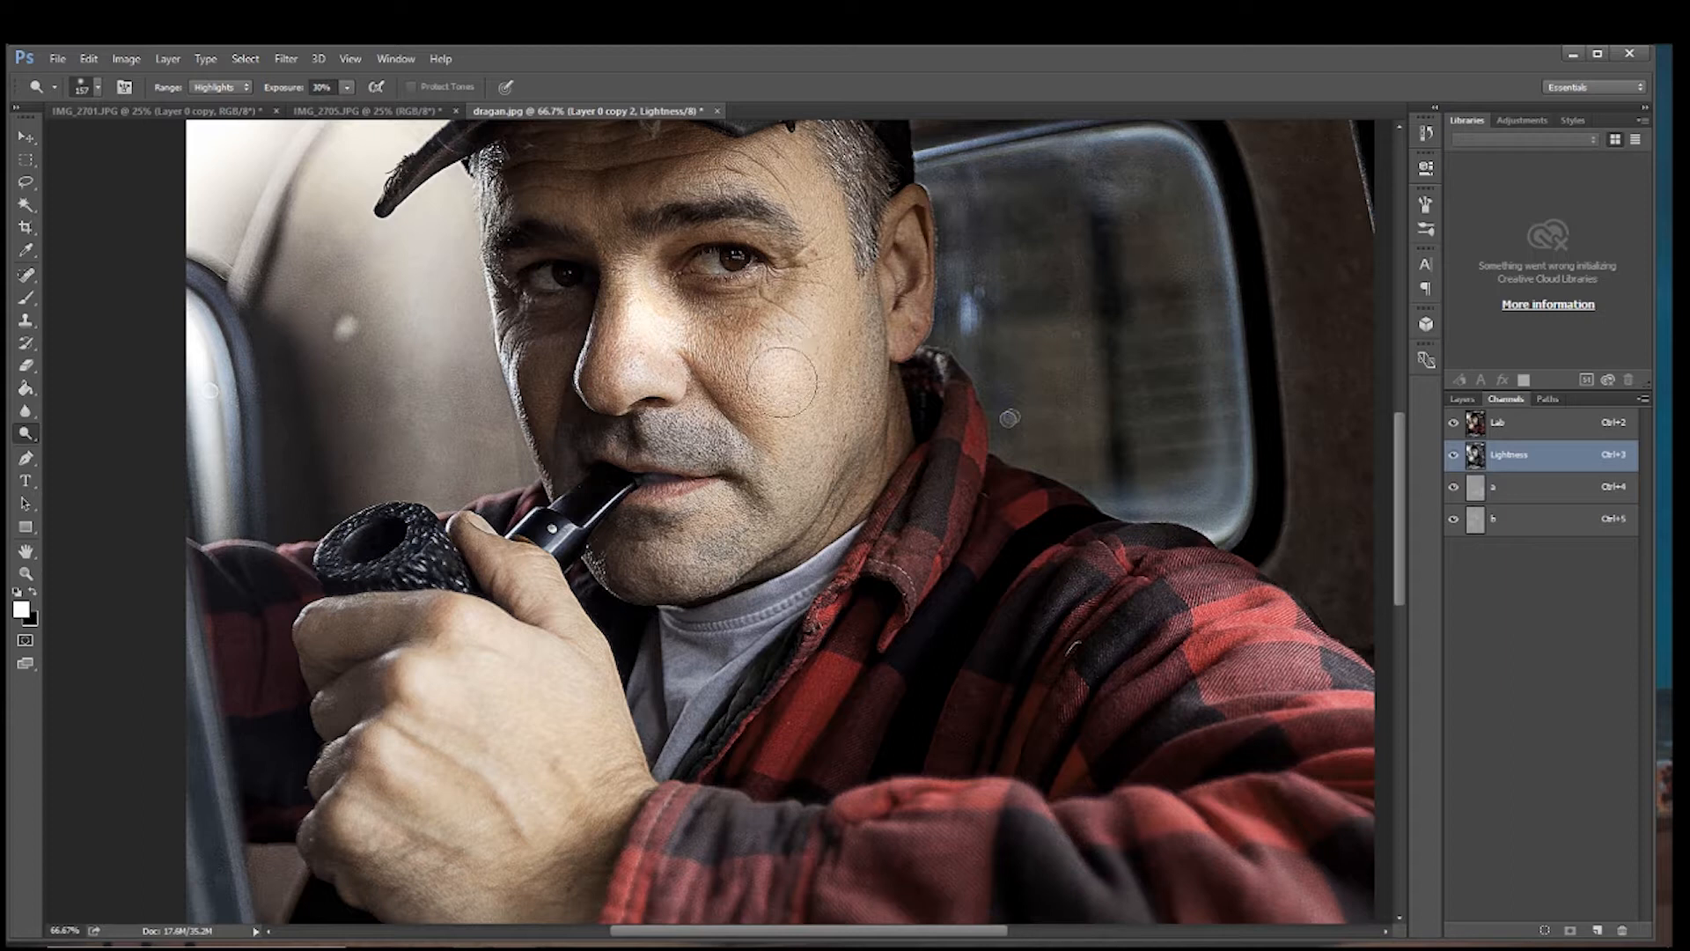
# Step: Dodge the highlights on the forehead and on the eye nearer the truck's rear window
pyautogui.moveTo(732, 178)
pyautogui.mouseDown()
pyautogui.moveTo(697, 186)
pyautogui.moveTo(740, 191)
pyautogui.mouseUp()
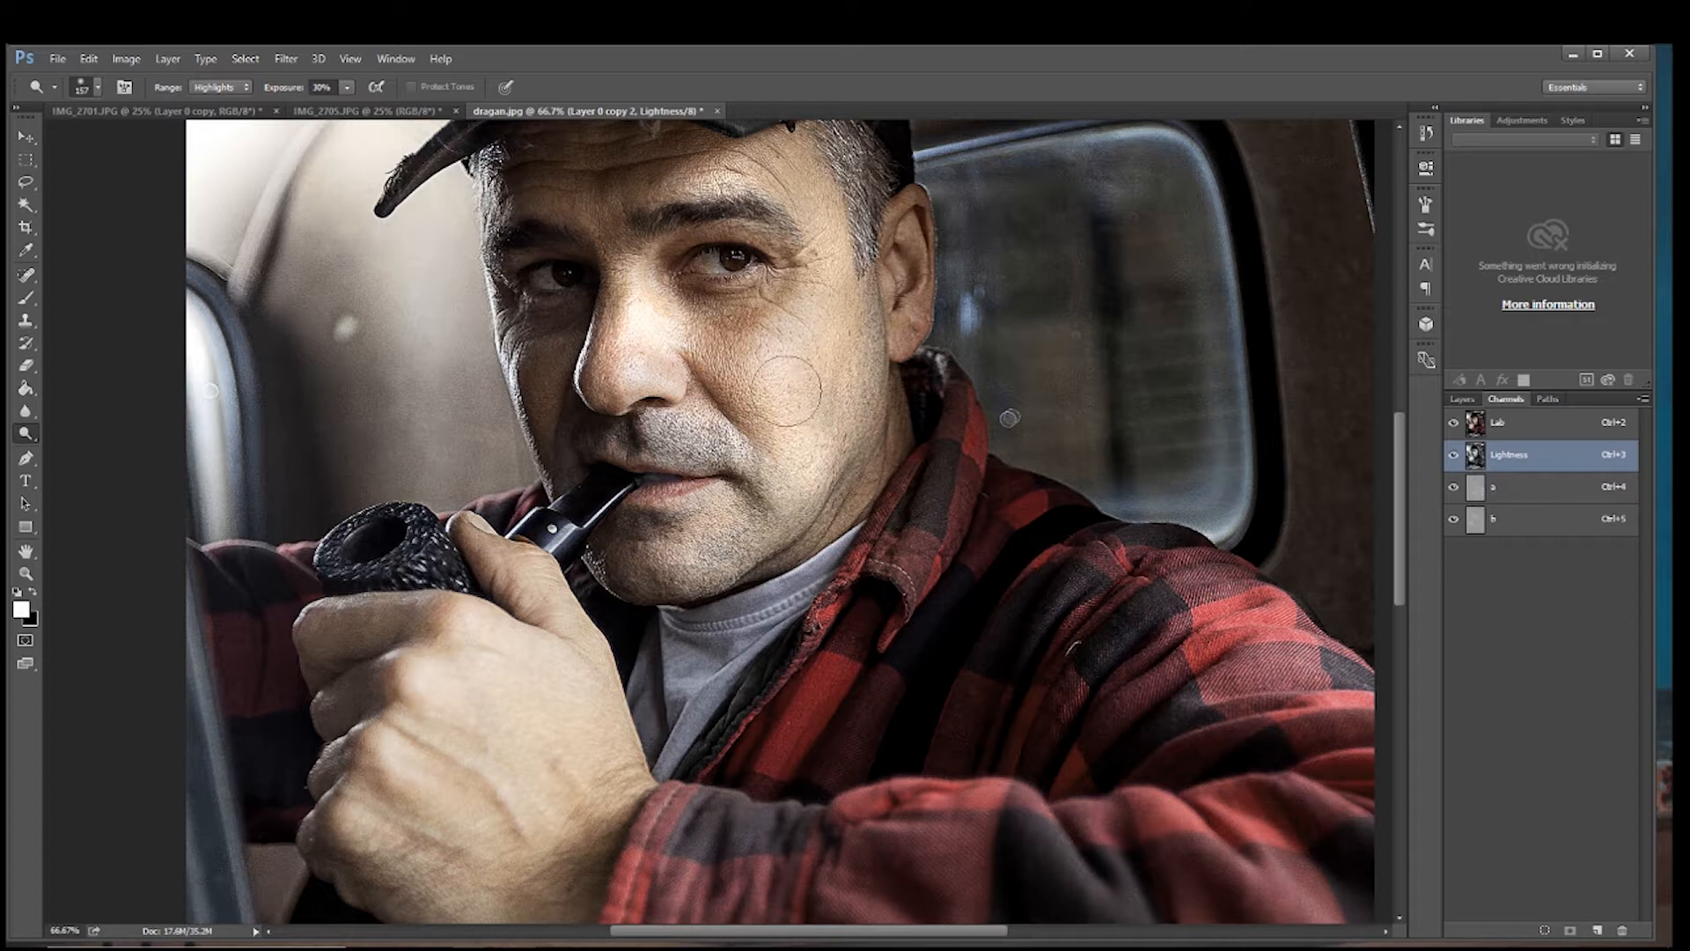
pyautogui.scroll(-3, 585, 568)
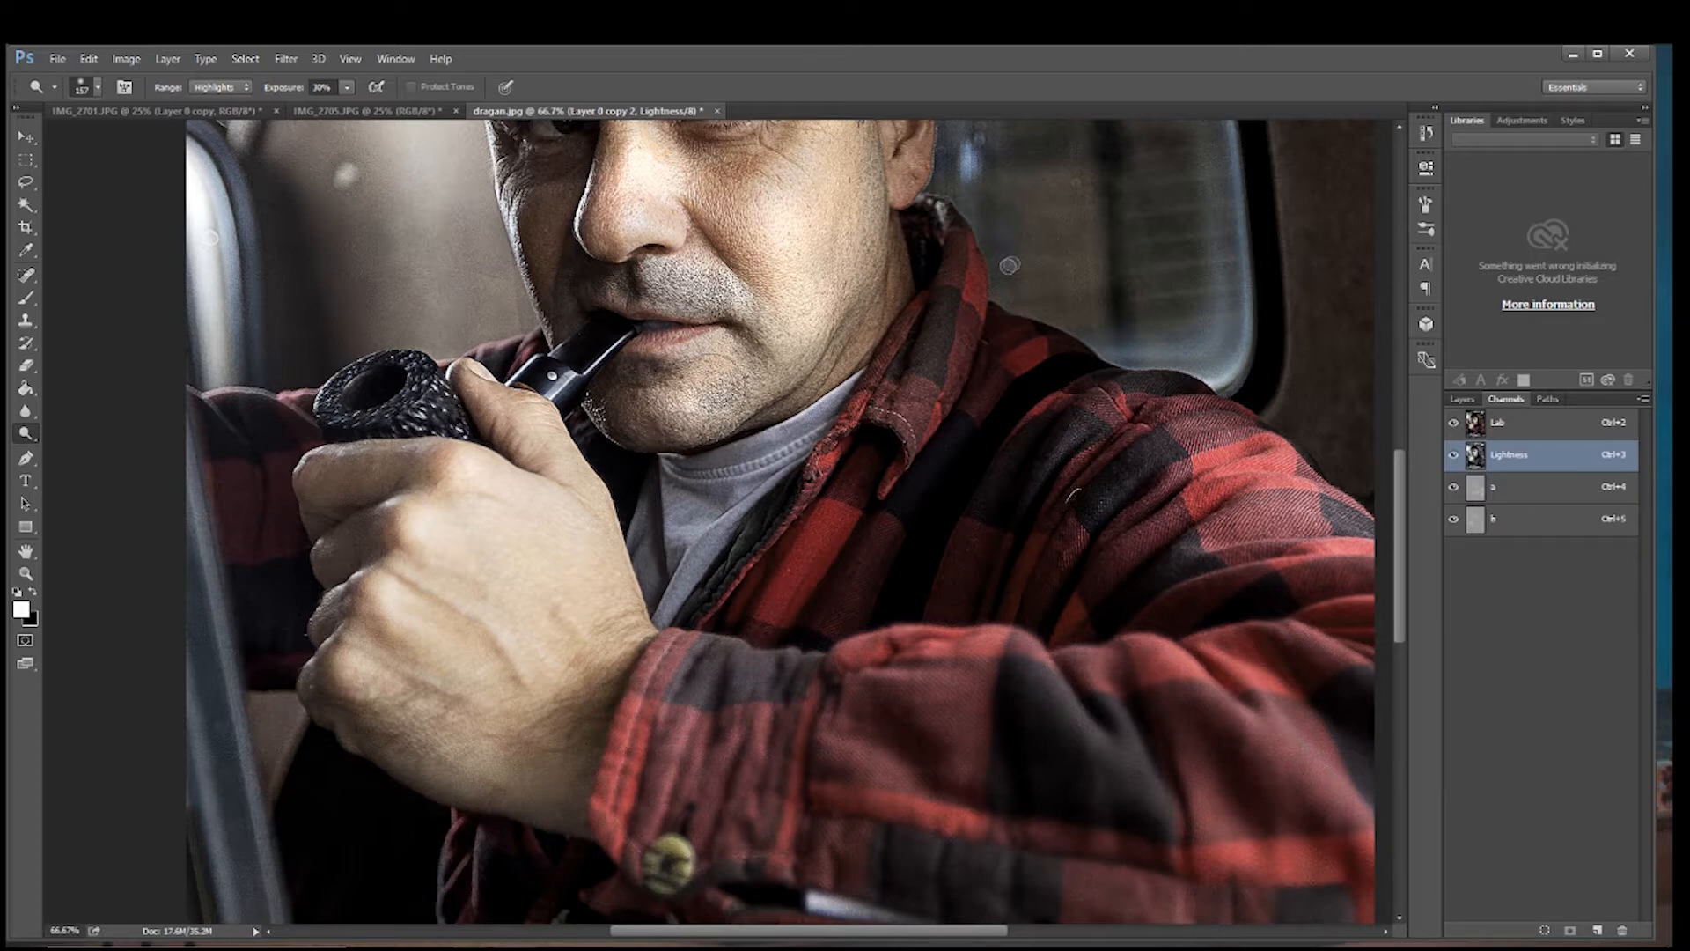
pyautogui.scroll(4, 1011, 396)
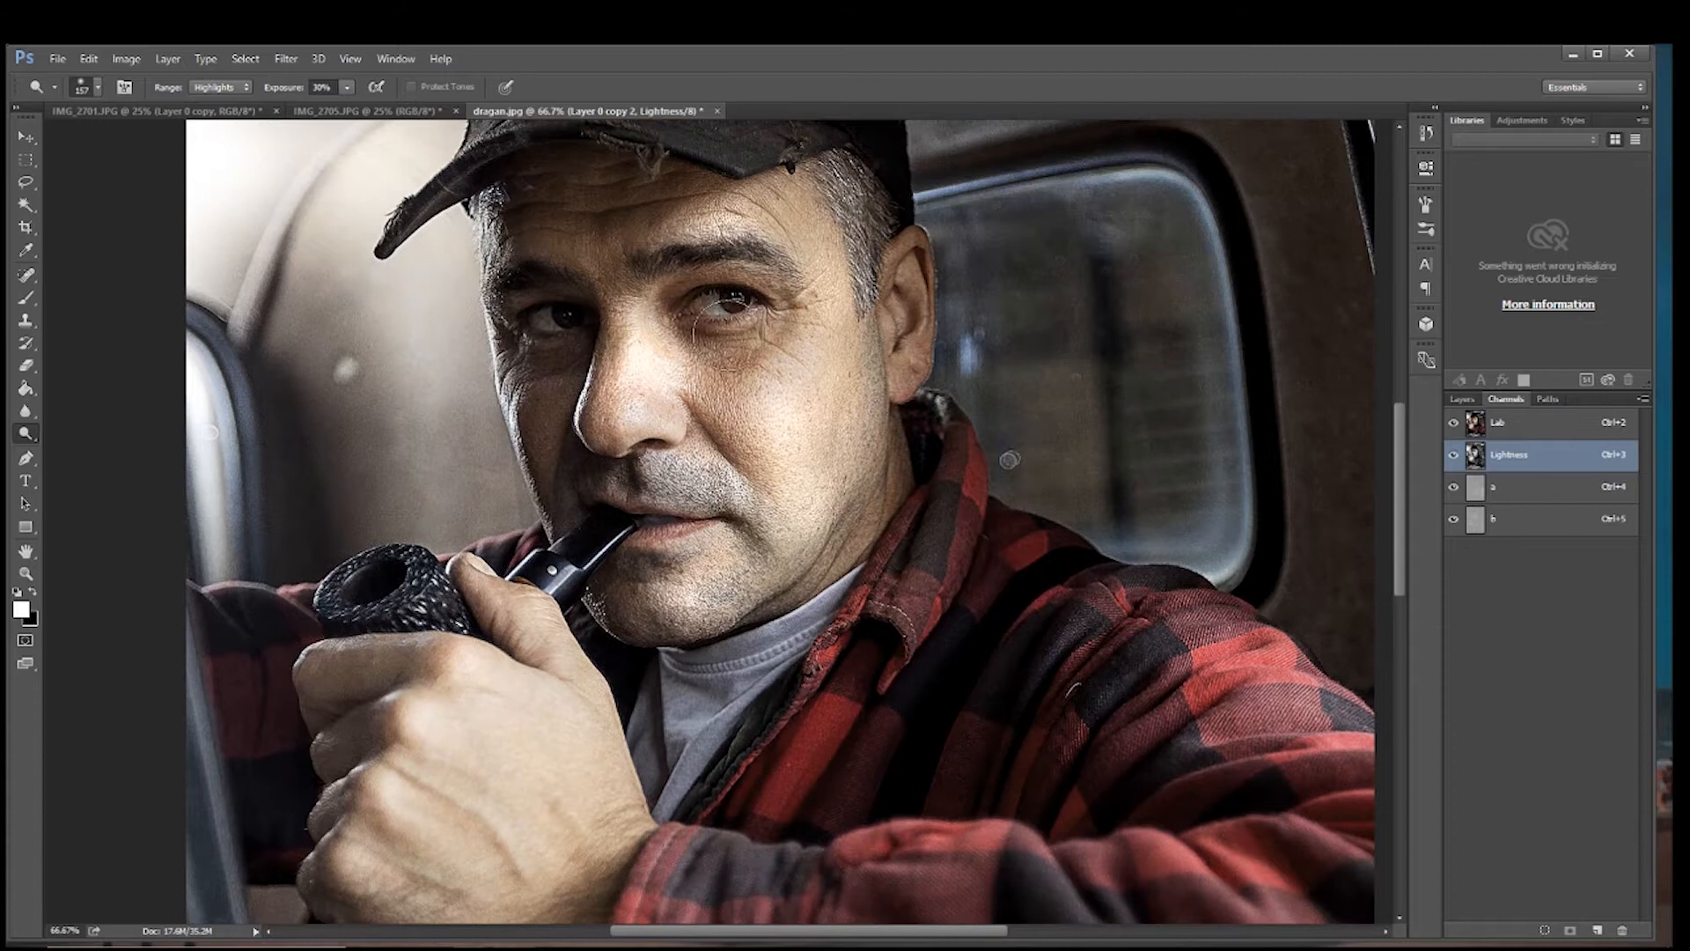
pyautogui.moveTo(728, 321)
pyautogui.mouseDown()
pyautogui.moveTo(712, 314)
pyautogui.moveTo(771, 310)
pyautogui.moveTo(718, 305)
pyautogui.moveTo(741, 304)
pyautogui.mouseUp()
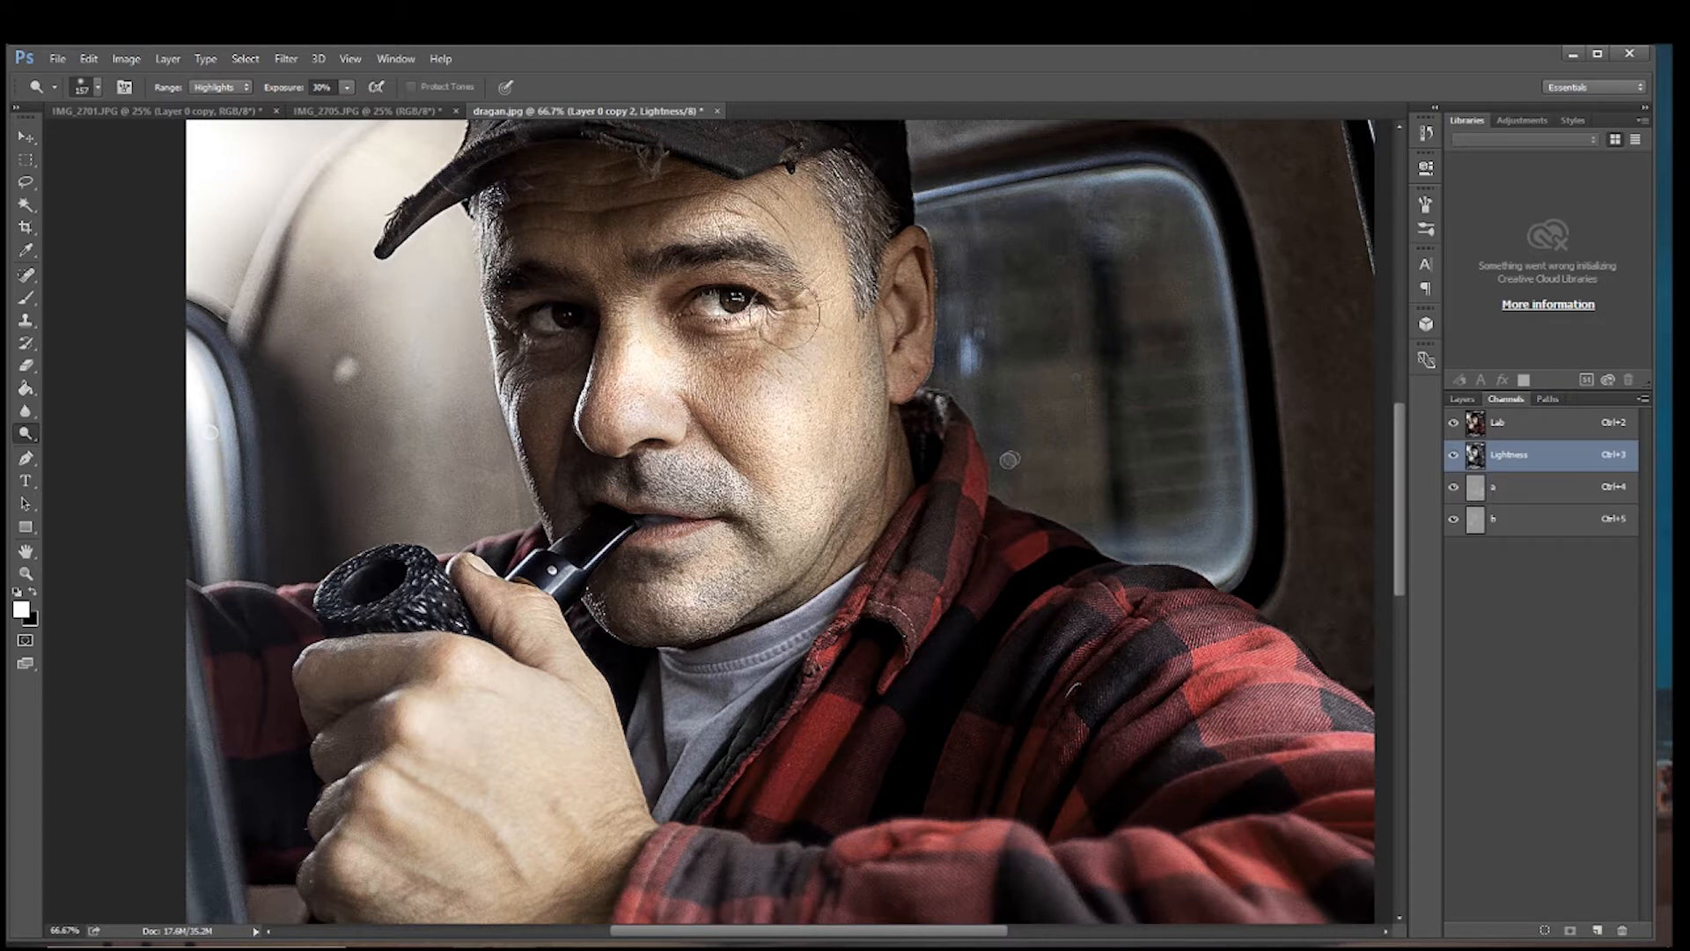
pyautogui.moveTo(728, 309)
pyautogui.mouseDown()
pyautogui.moveTo(766, 312)
pyautogui.moveTo(710, 317)
pyautogui.mouseUp()
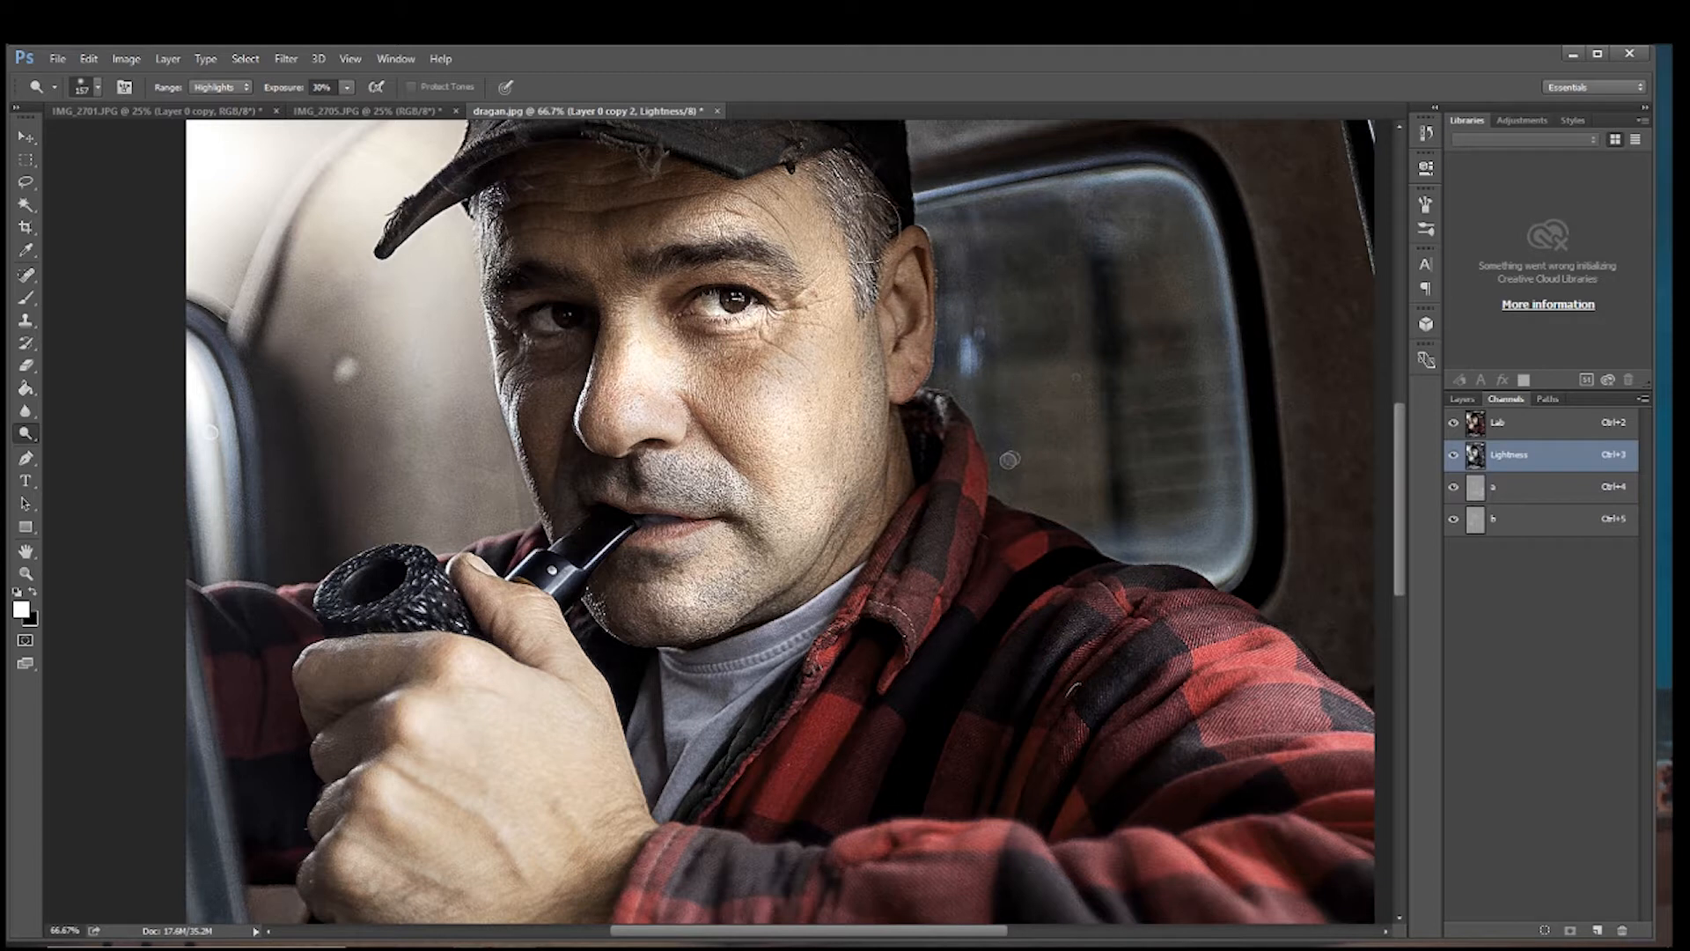
# Step: Switch the Dodge range to Midtones and lighten the hand holding the pipe and the forehead up to the temple
pyautogui.click(241, 86)
pyautogui.click(216, 112)
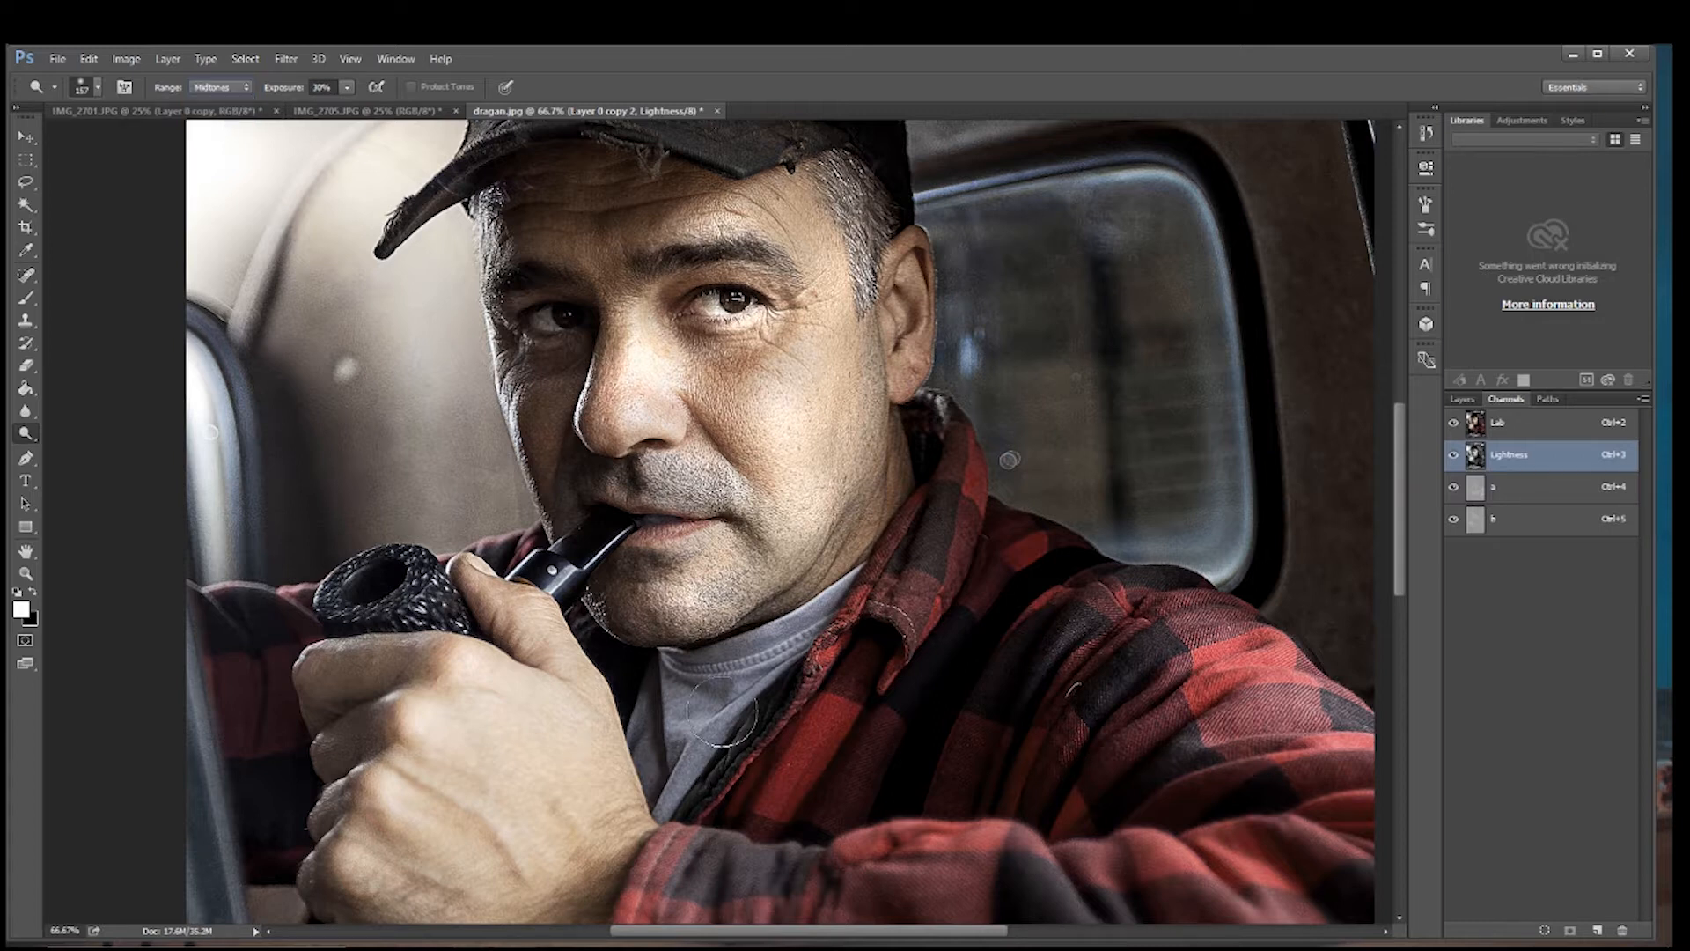
pyautogui.moveTo(572, 757)
pyautogui.mouseDown()
pyautogui.moveTo(547, 754)
pyautogui.moveTo(489, 841)
pyautogui.moveTo(573, 804)
pyautogui.moveTo(548, 627)
pyautogui.moveTo(574, 720)
pyautogui.moveTo(432, 867)
pyautogui.moveTo(450, 883)
pyautogui.mouseUp()
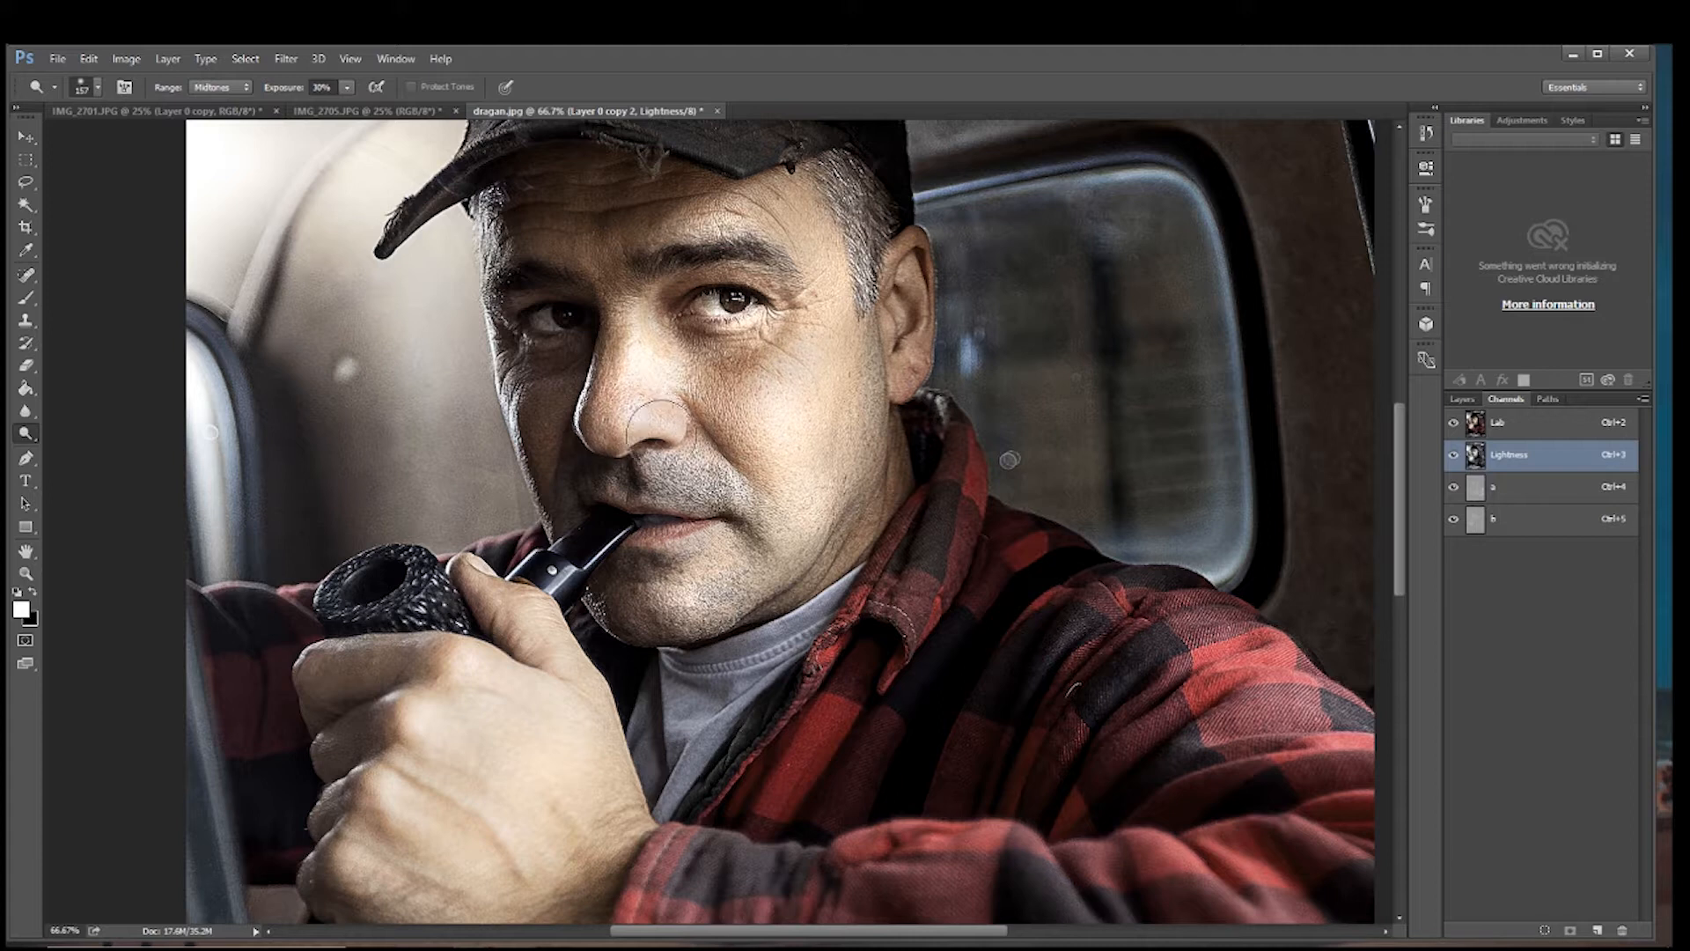
pyautogui.moveTo(729, 209); pyautogui.dragTo(843, 174)
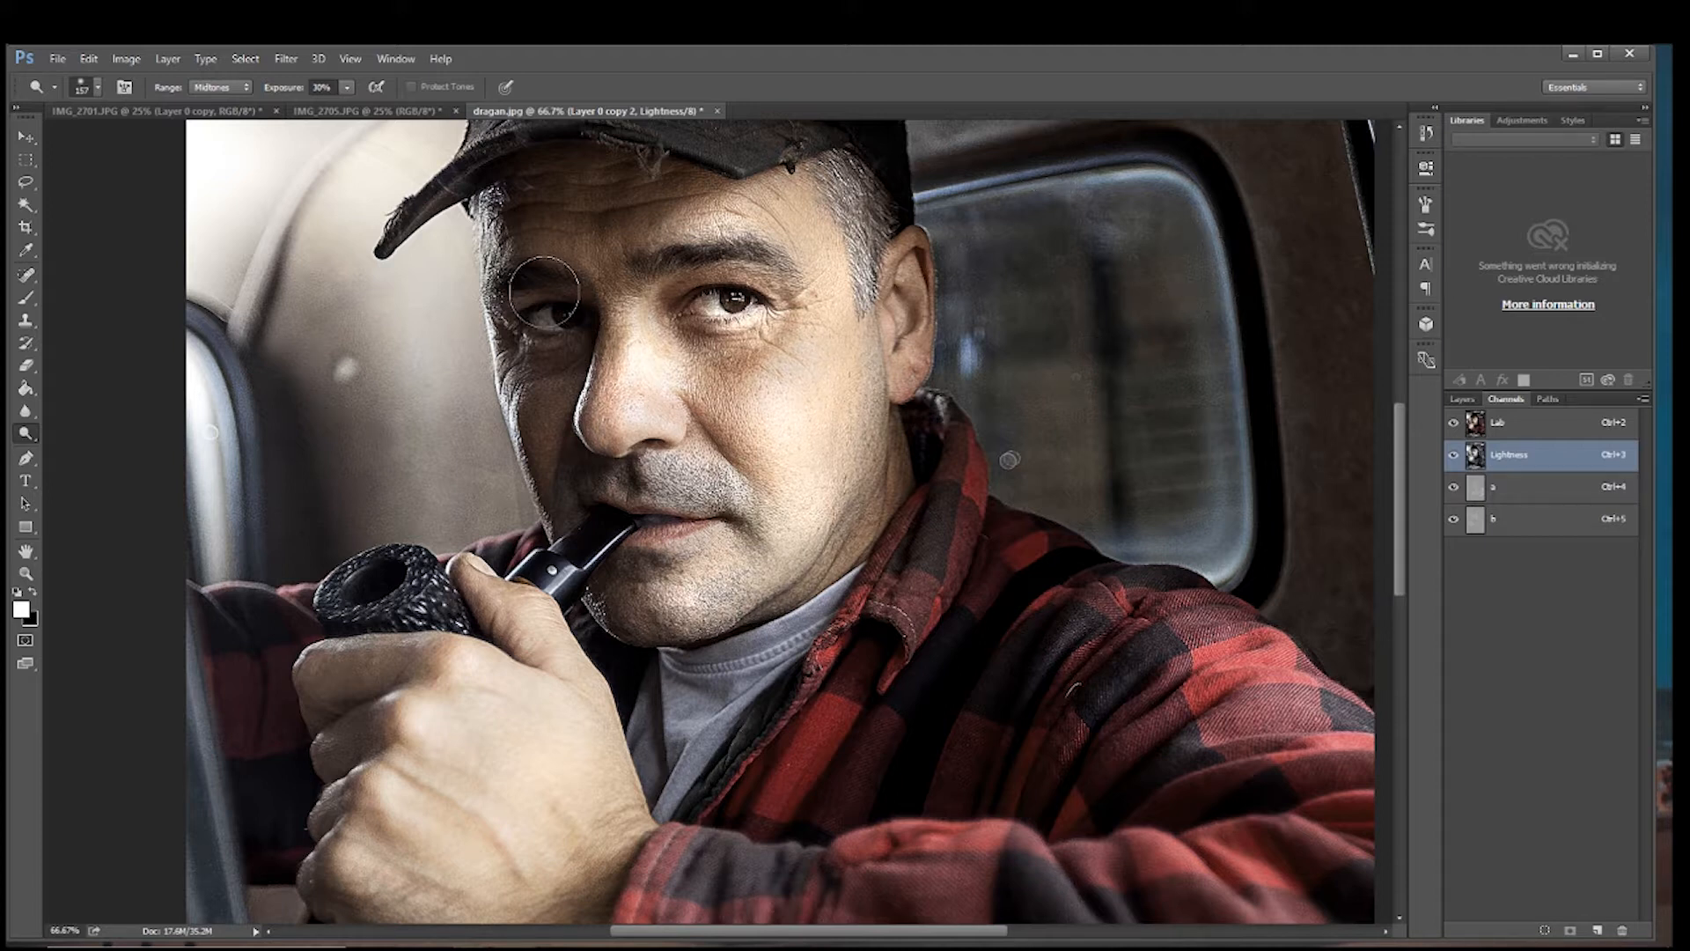
# Step: Darken the midtones around the mouth, the side of the face and the nose and cheek contours with the Burn tool
pyautogui.click(27, 434)
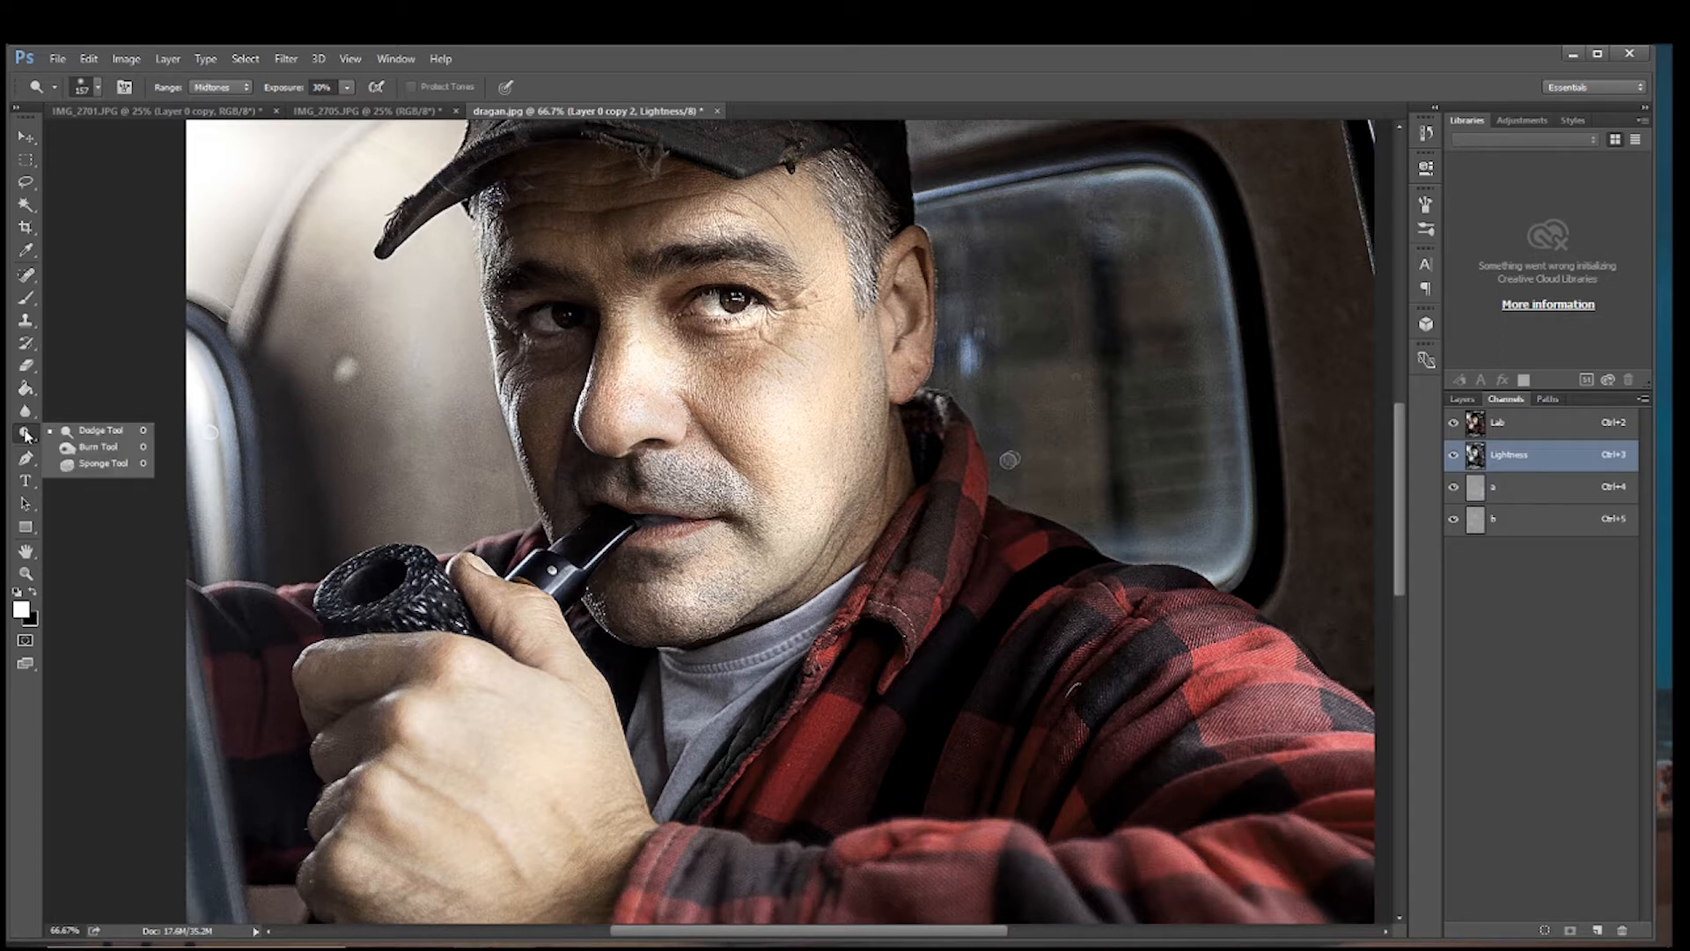
pyautogui.click(95, 446)
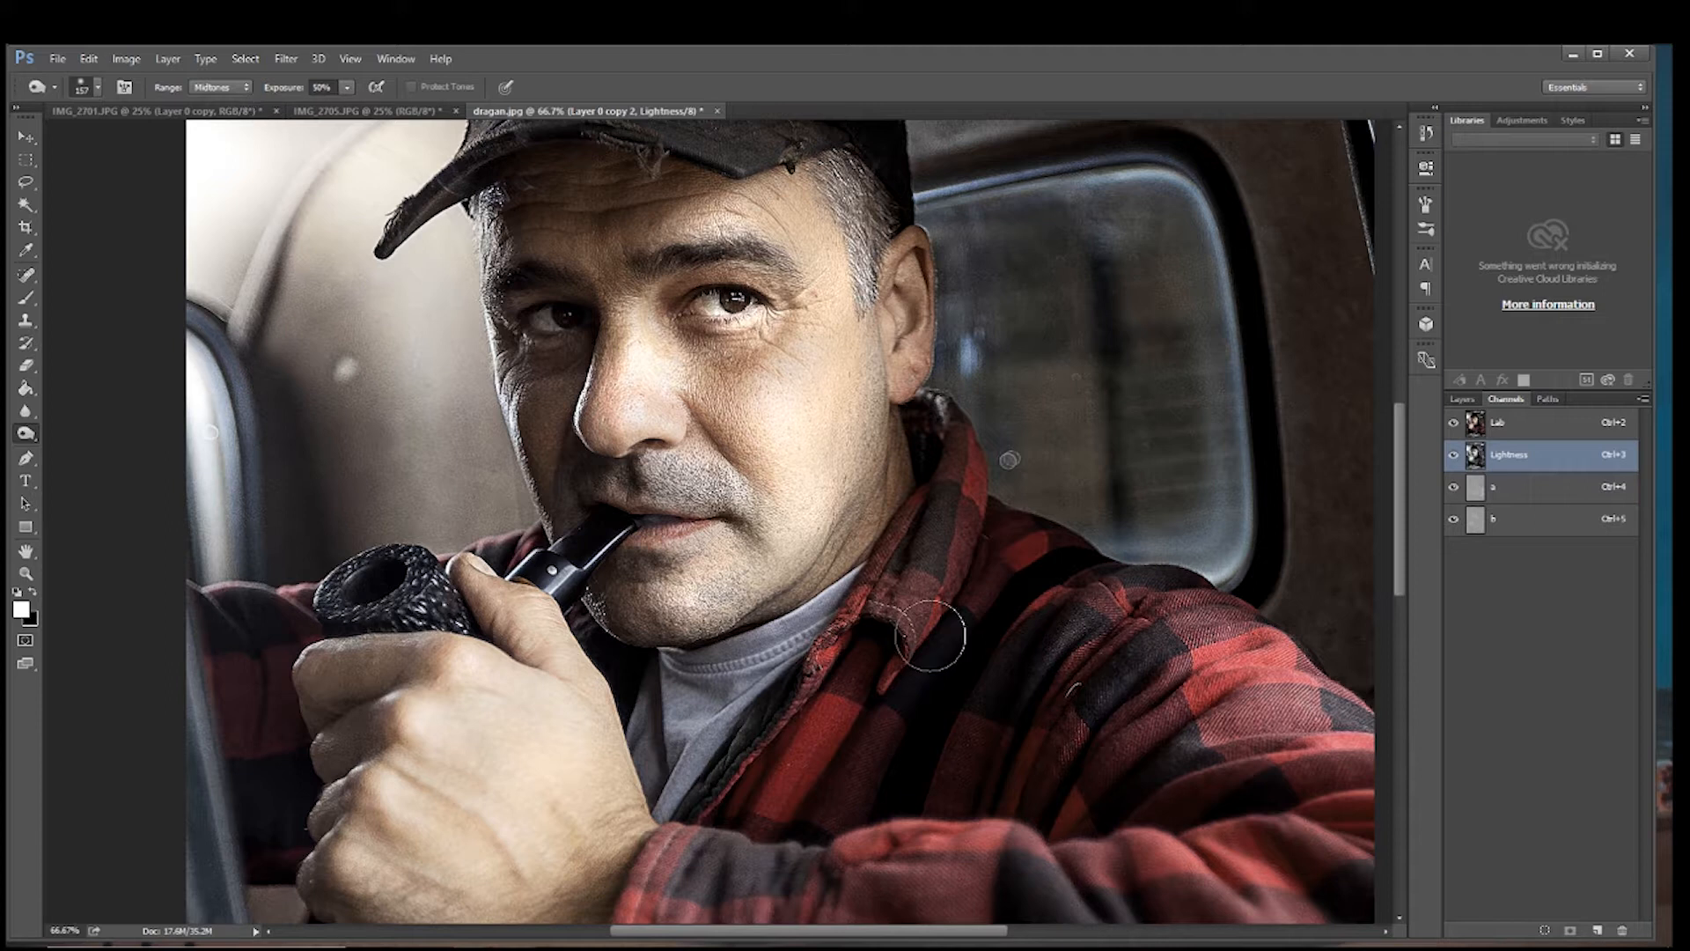
pyautogui.moveTo(662, 478)
pyautogui.mouseDown()
pyautogui.moveTo(648, 478)
pyautogui.moveTo(707, 487)
pyautogui.moveTo(750, 527)
pyautogui.moveTo(647, 603)
pyautogui.moveTo(797, 528)
pyautogui.moveTo(858, 537)
pyautogui.moveTo(896, 407)
pyautogui.moveTo(833, 456)
pyautogui.moveTo(860, 344)
pyautogui.mouseUp()
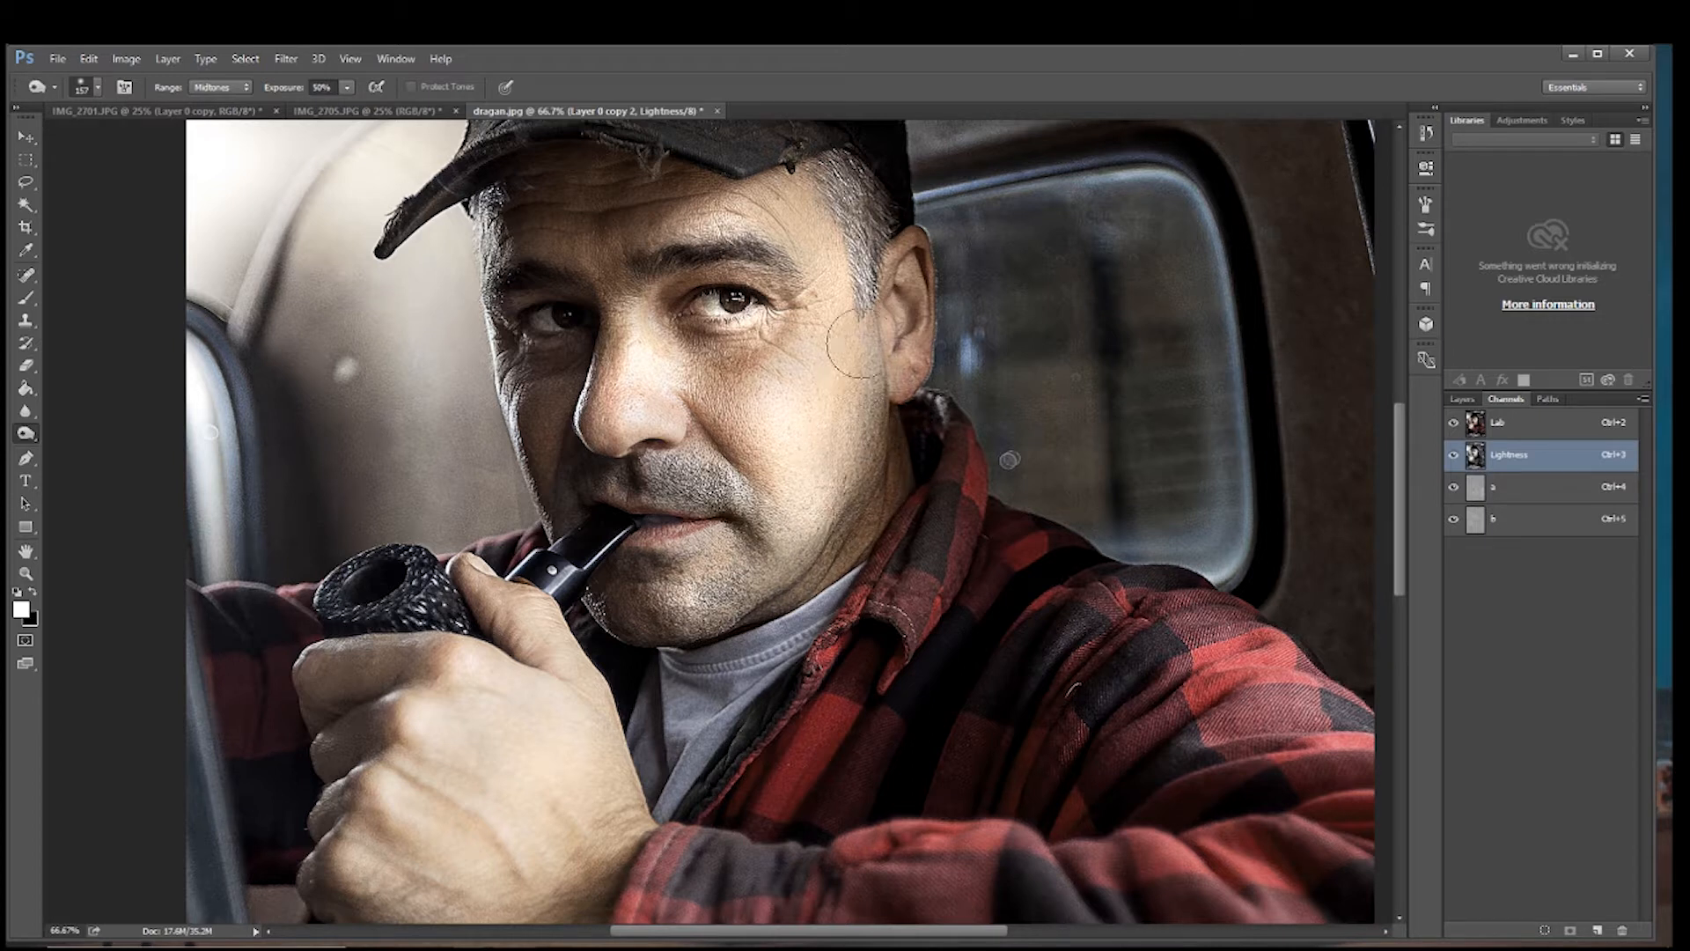
pyautogui.moveTo(613, 293)
pyautogui.mouseDown()
pyautogui.moveTo(741, 376)
pyautogui.moveTo(729, 385)
pyautogui.moveTo(768, 338)
pyautogui.moveTo(735, 398)
pyautogui.mouseUp()
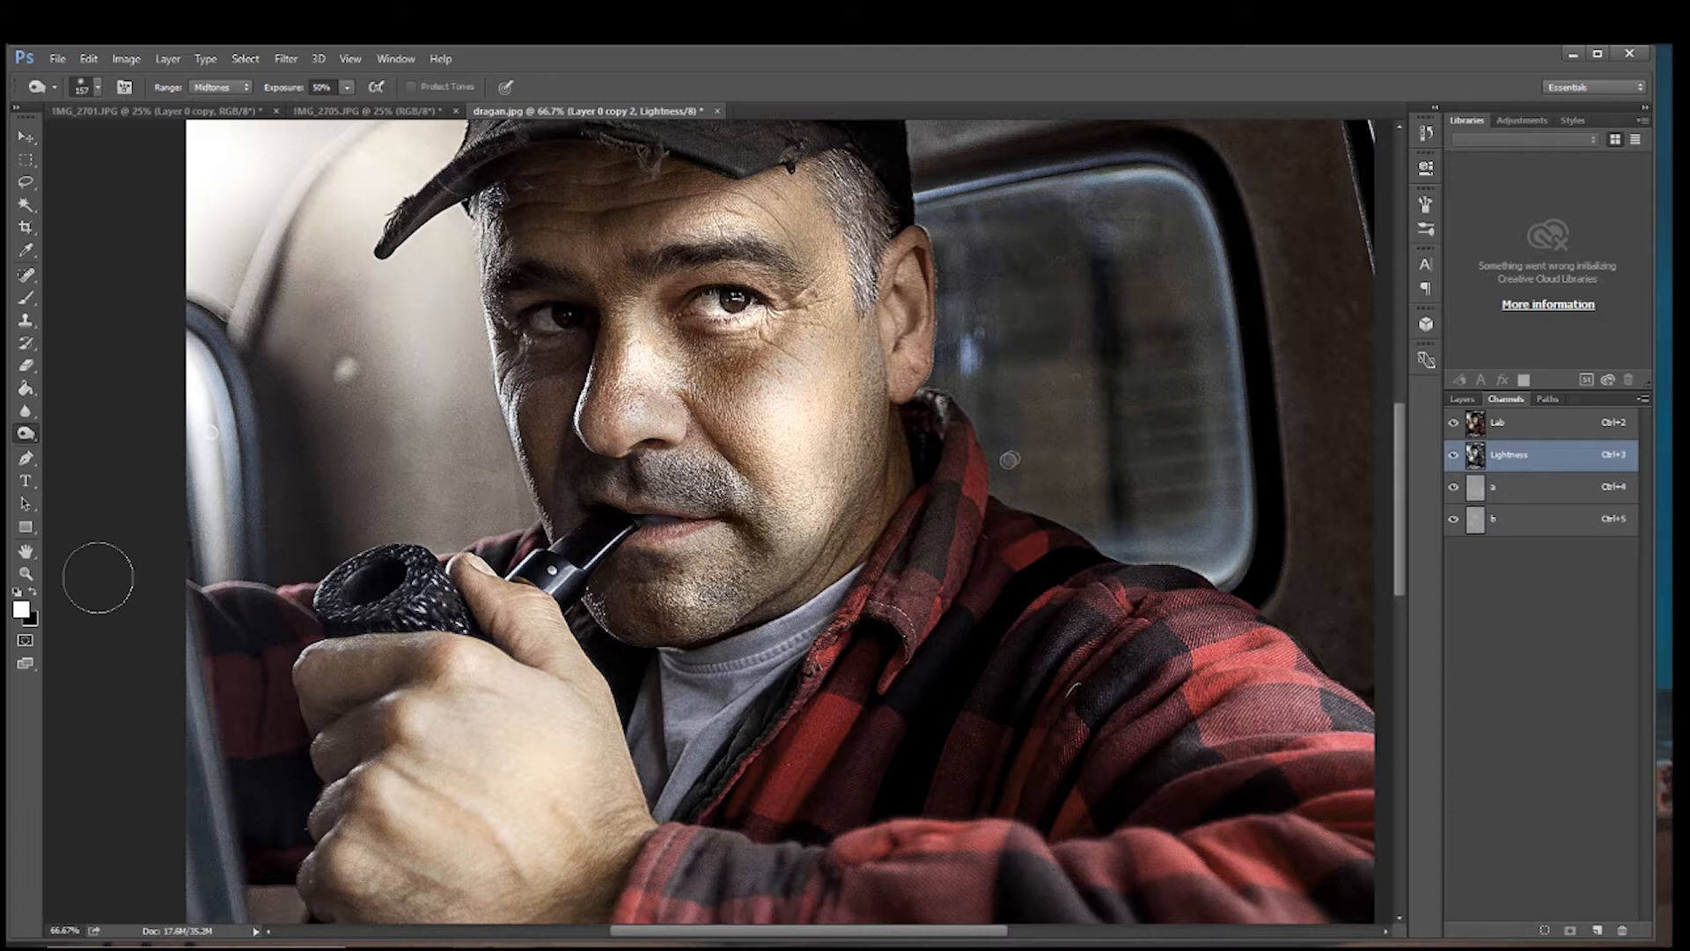
# Step: Convert the image back to RGB Color mode without merging the layers
pyautogui.click(27, 574)
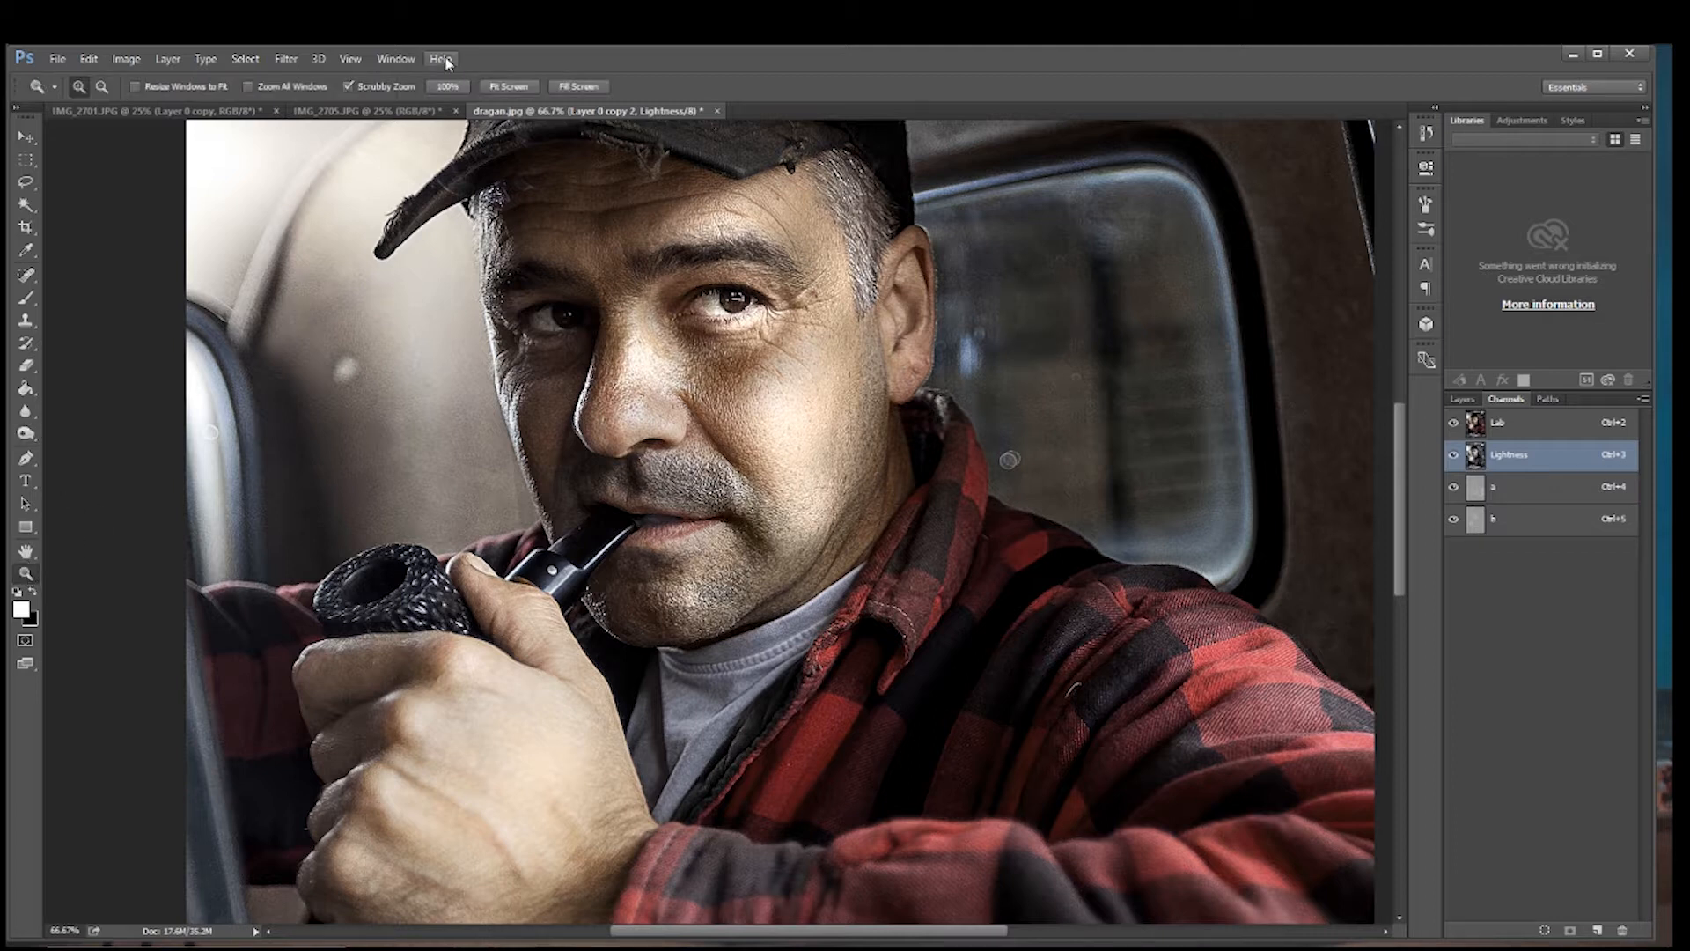
pyautogui.click(509, 87)
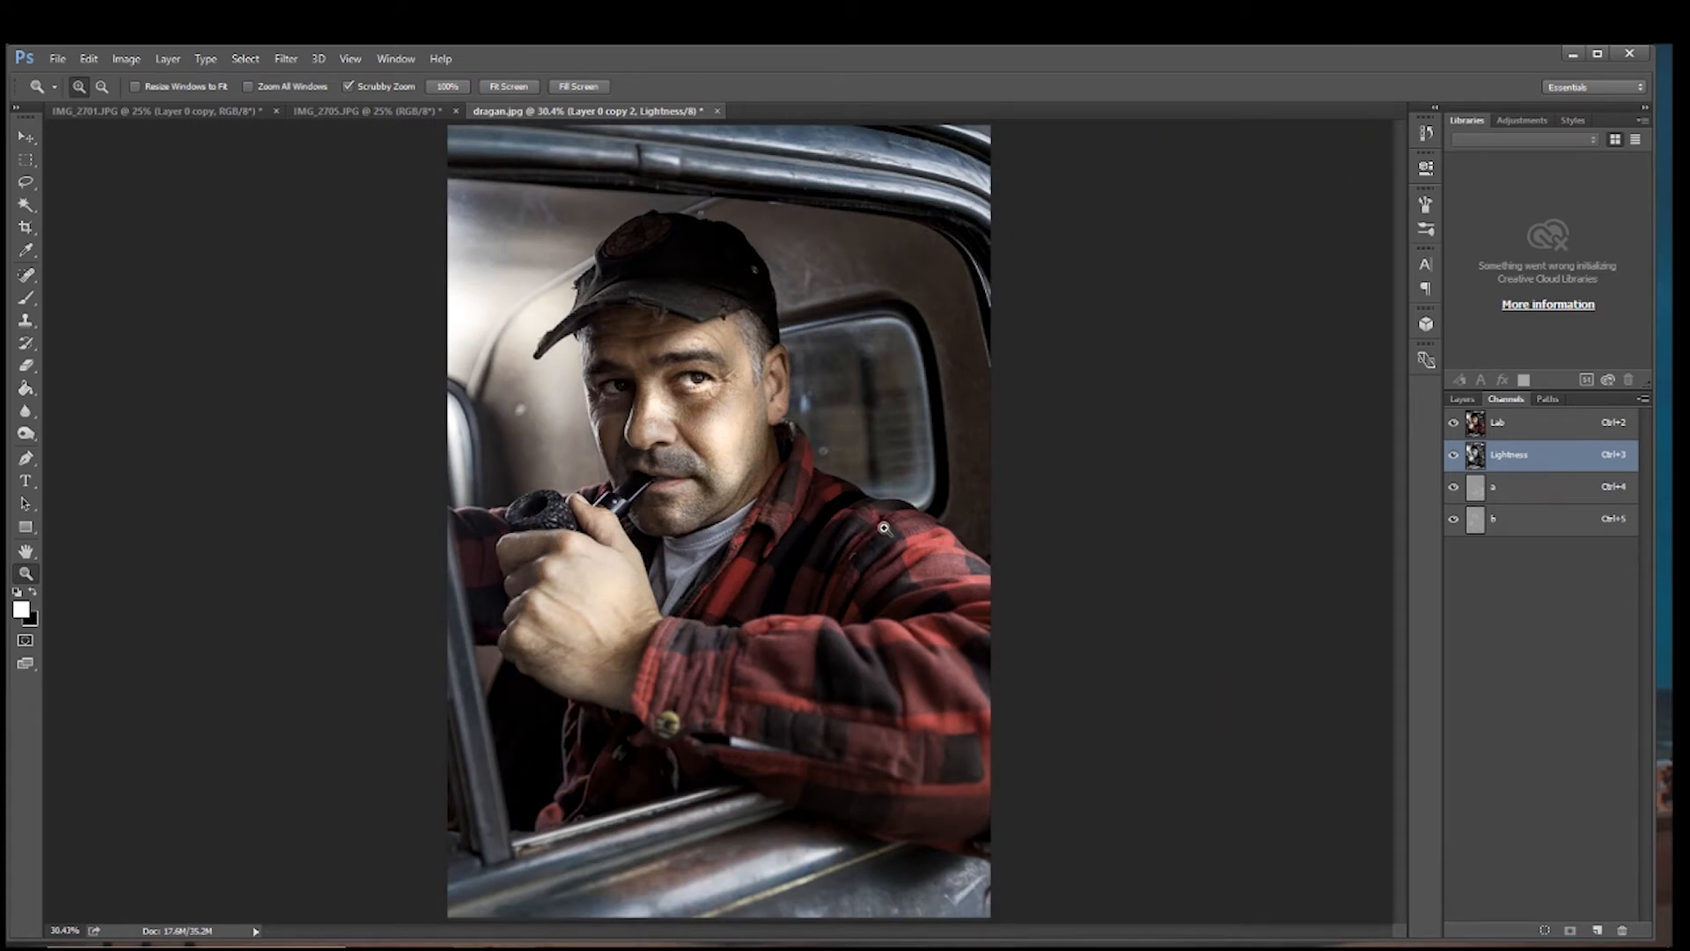
pyautogui.click(123, 58)
pyautogui.moveTo(168, 86)
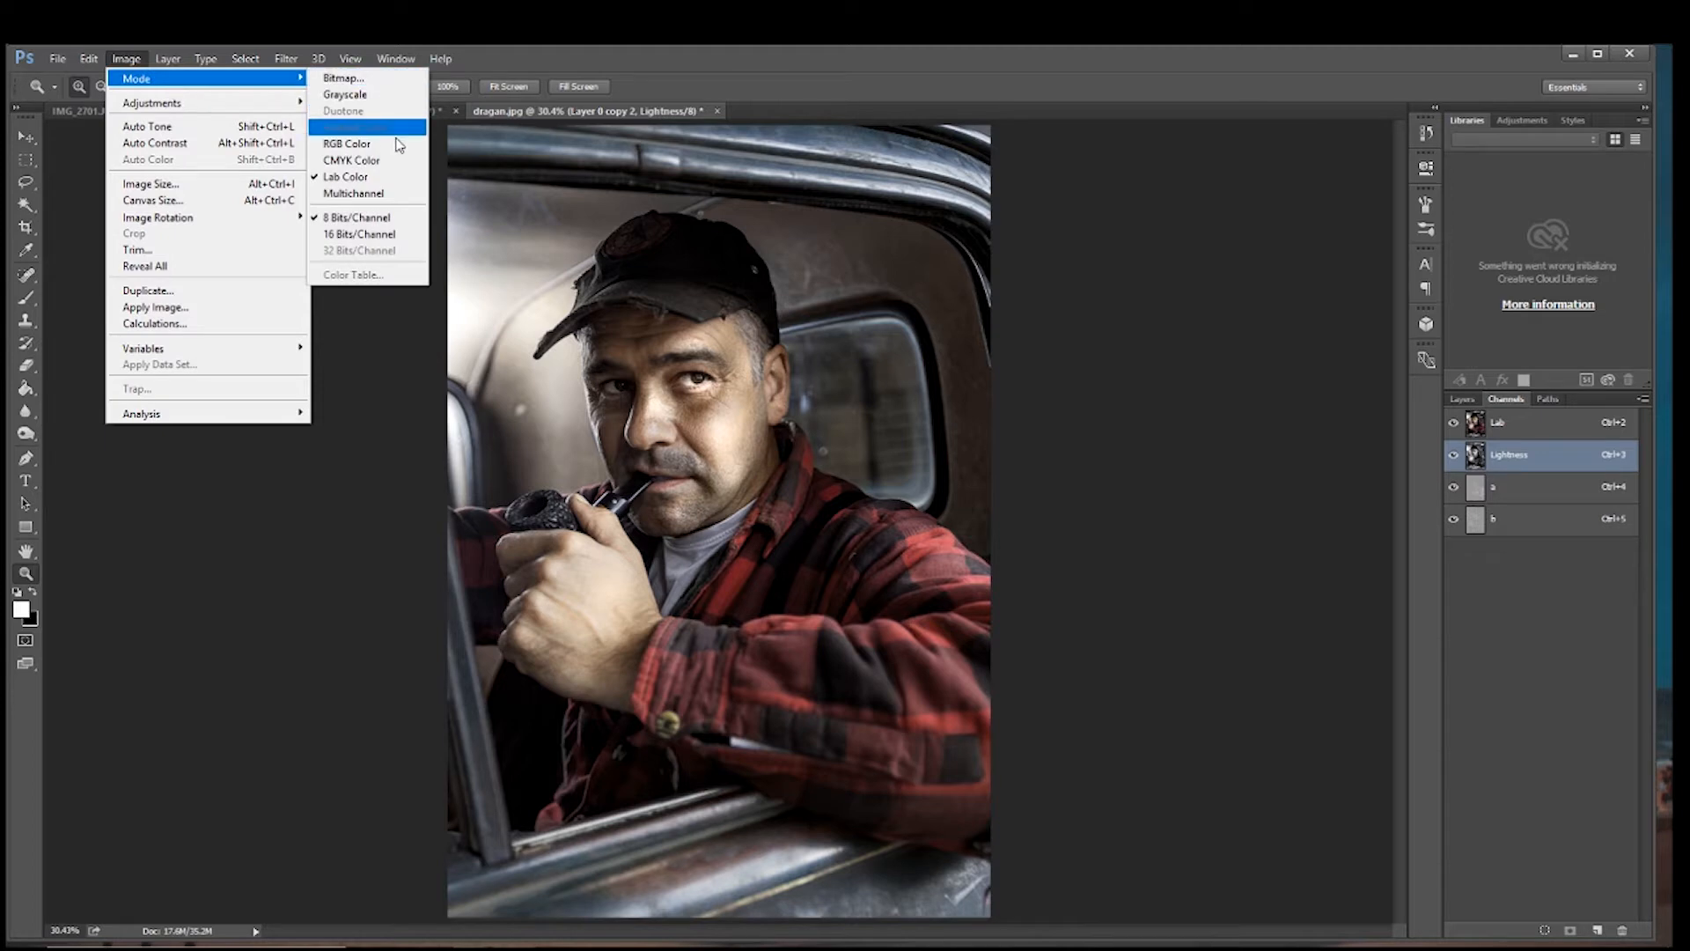
pyautogui.click(348, 144)
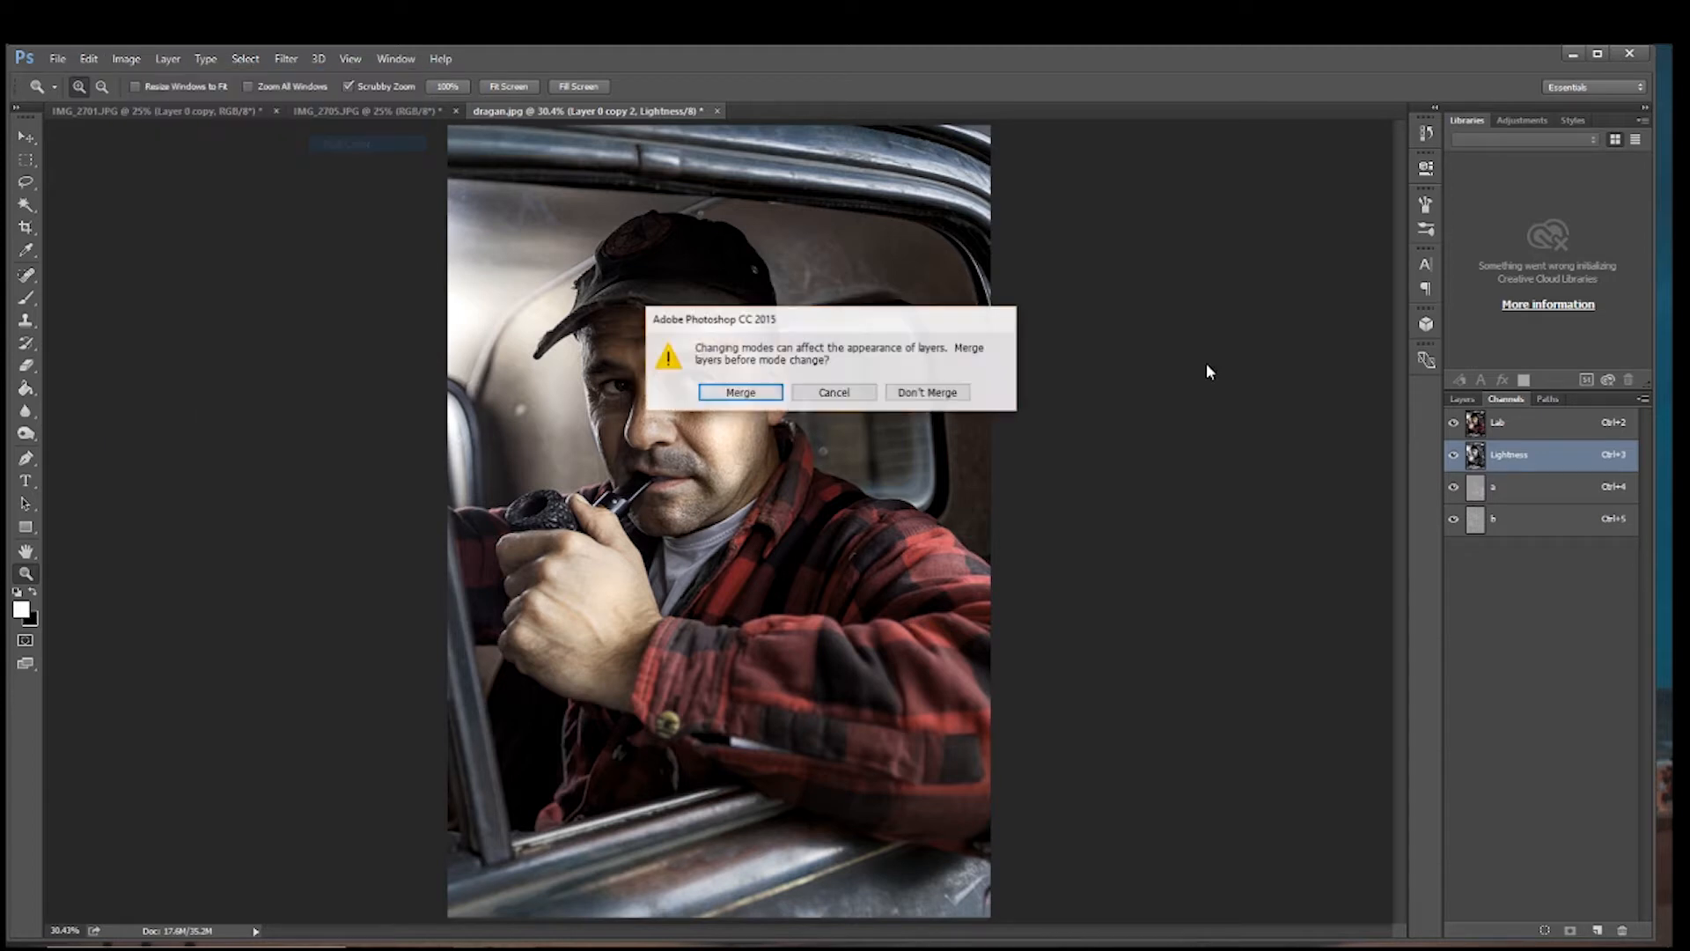
pyautogui.click(930, 392)
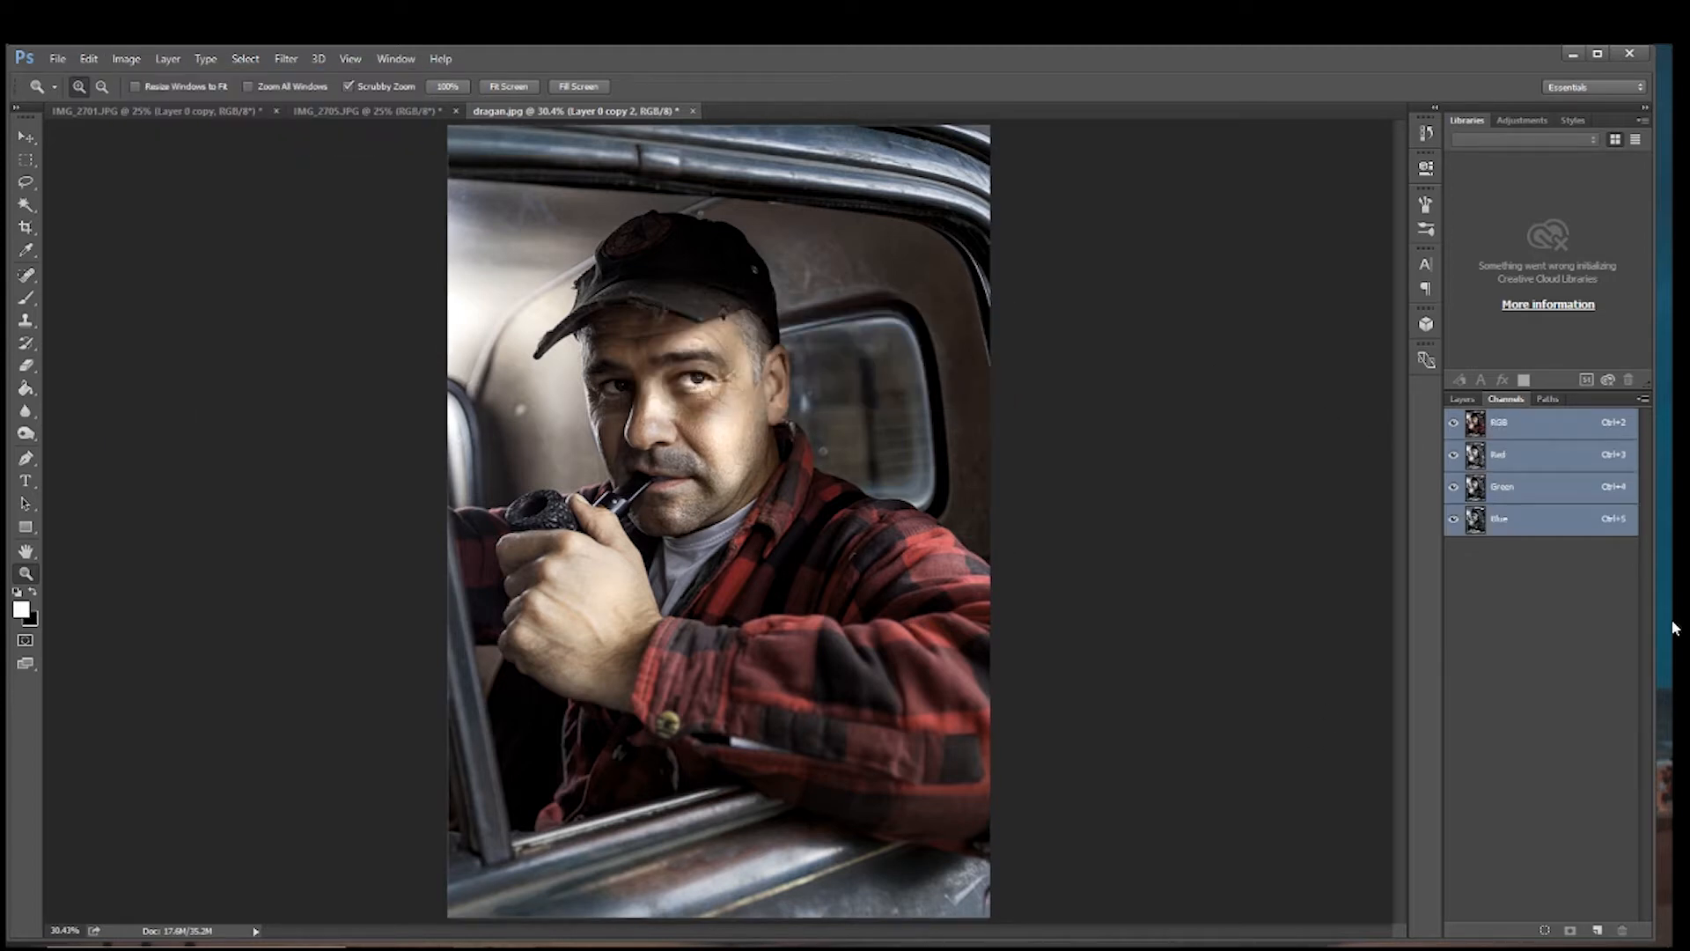
# Step: Compare the edited portrait with the original by toggling the visibility of Layer 0 copy 2
pyautogui.click(1462, 399)
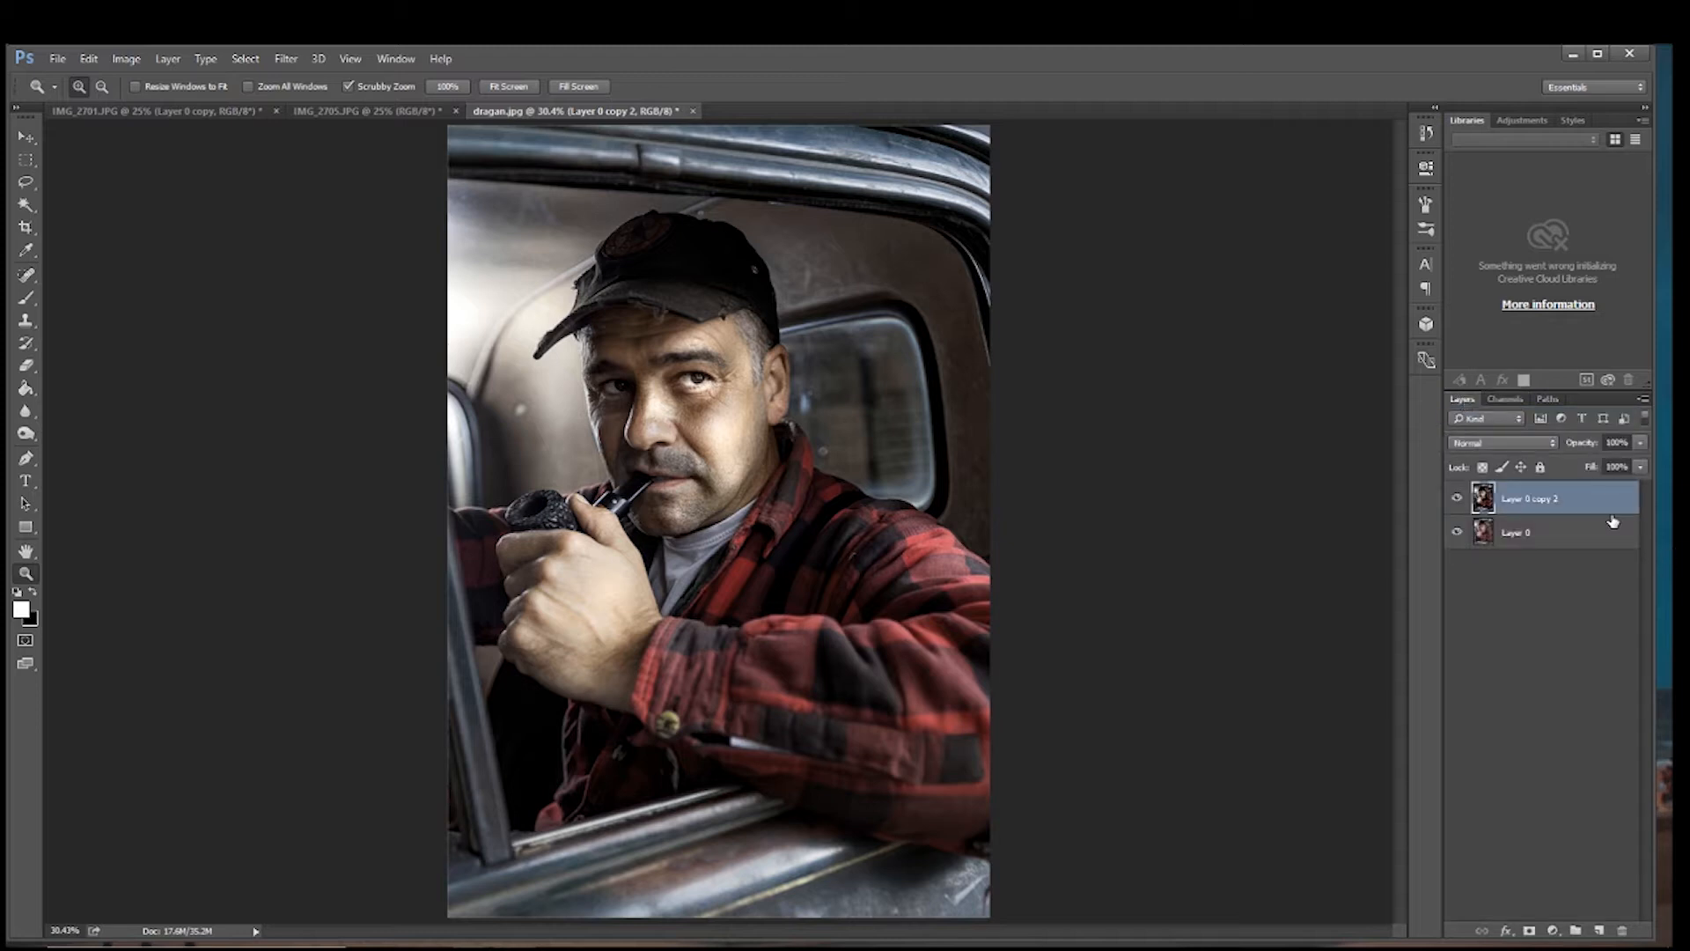
pyautogui.click(1456, 500)
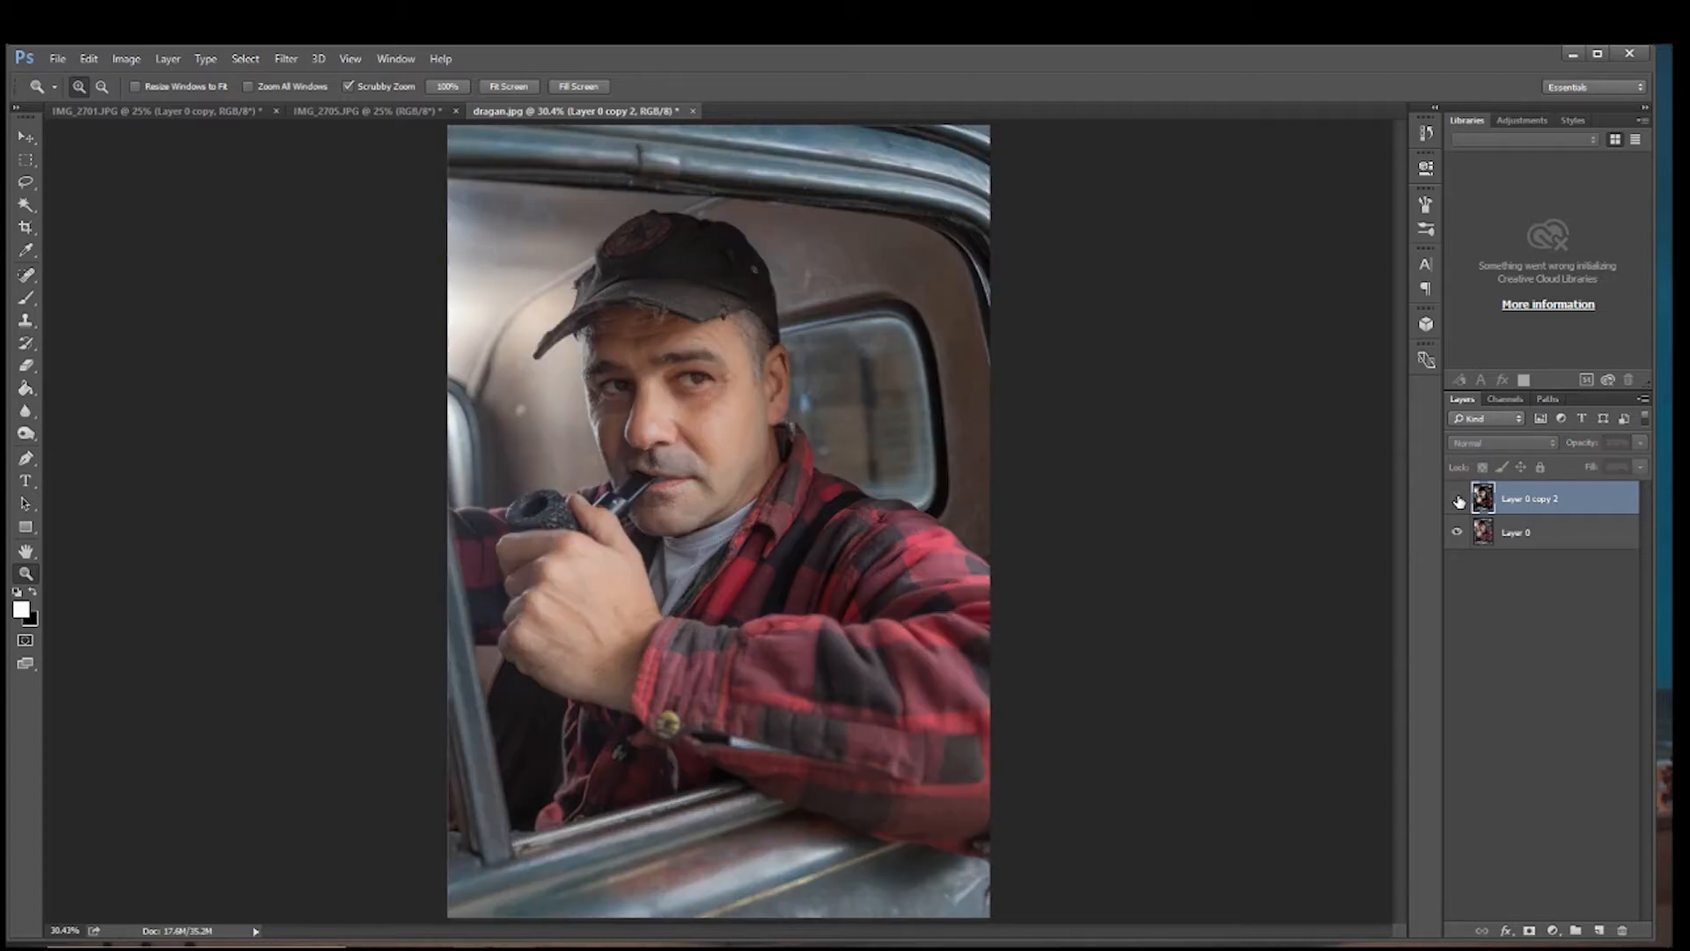
pyautogui.click(1458, 500)
pyautogui.click(1458, 500)
pyautogui.click(1458, 500)
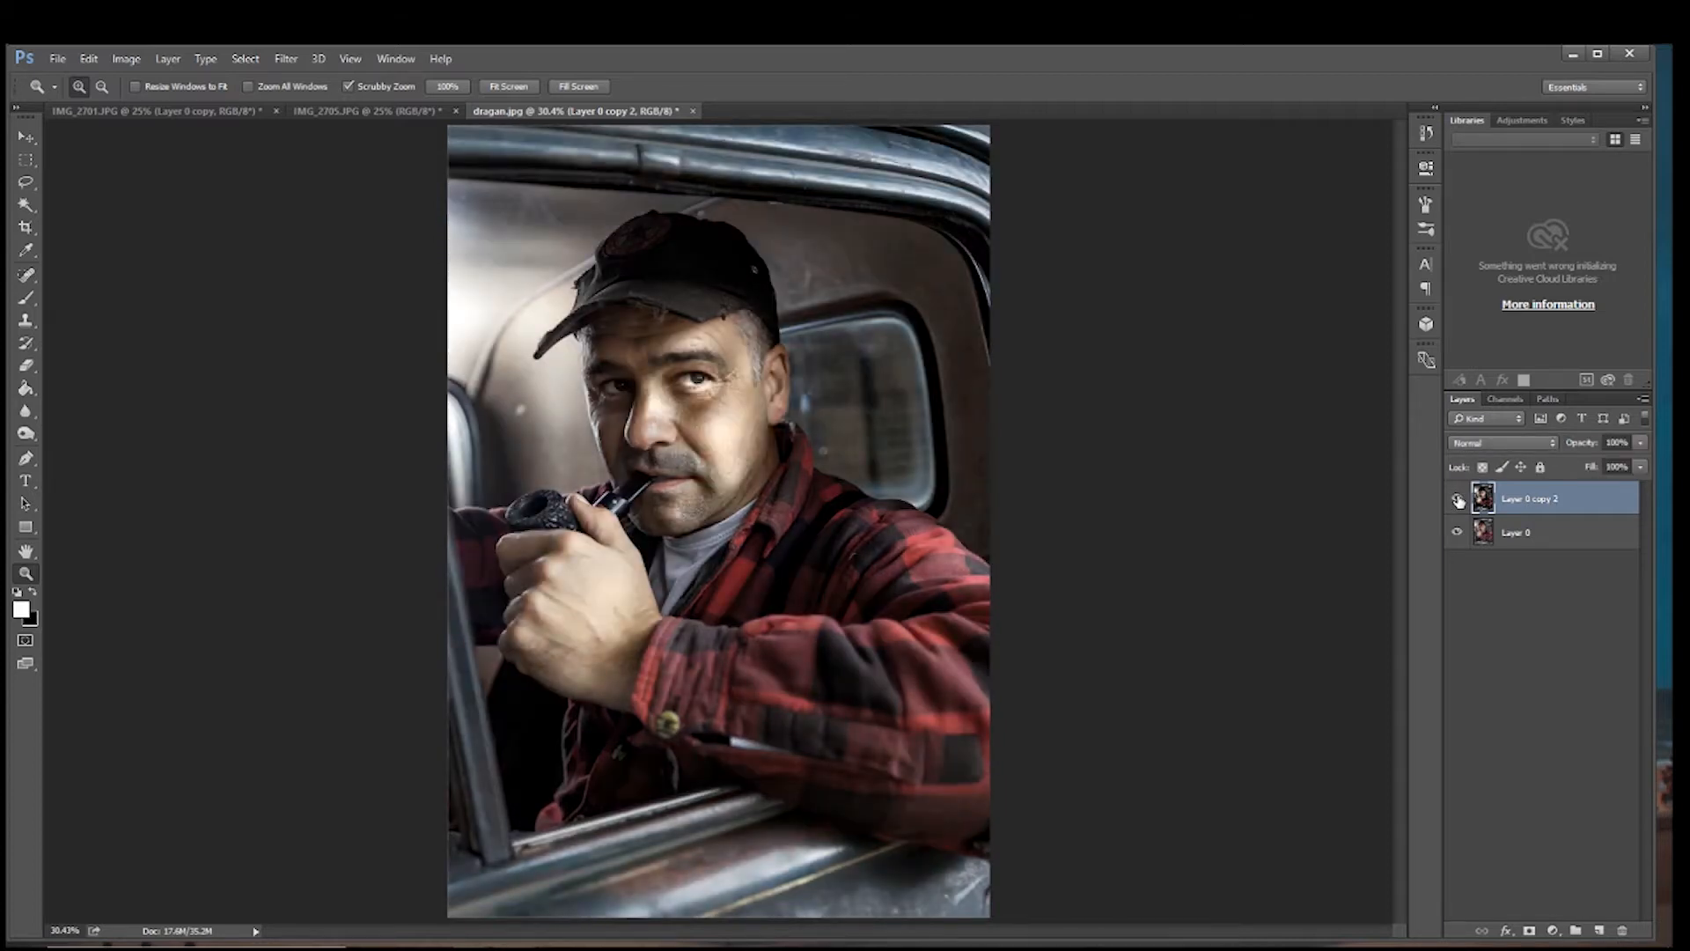
# Step: Show and hide Layer 0 copy 2 repeatedly to check the dodged and burned result against the original portrait
pyautogui.click(1458, 500)
pyautogui.click(1458, 500)
pyautogui.click(1458, 500)
pyautogui.click(1458, 500)
pyautogui.click(1458, 500)
pyautogui.click(1458, 500)
# Step: Start a Shadows/Highlights adjustment on Layer 0 copy 2 with shadows amount 9%, tone 20% and radius 24 px
pyautogui.click(126, 58)
pyautogui.moveTo(169, 105)
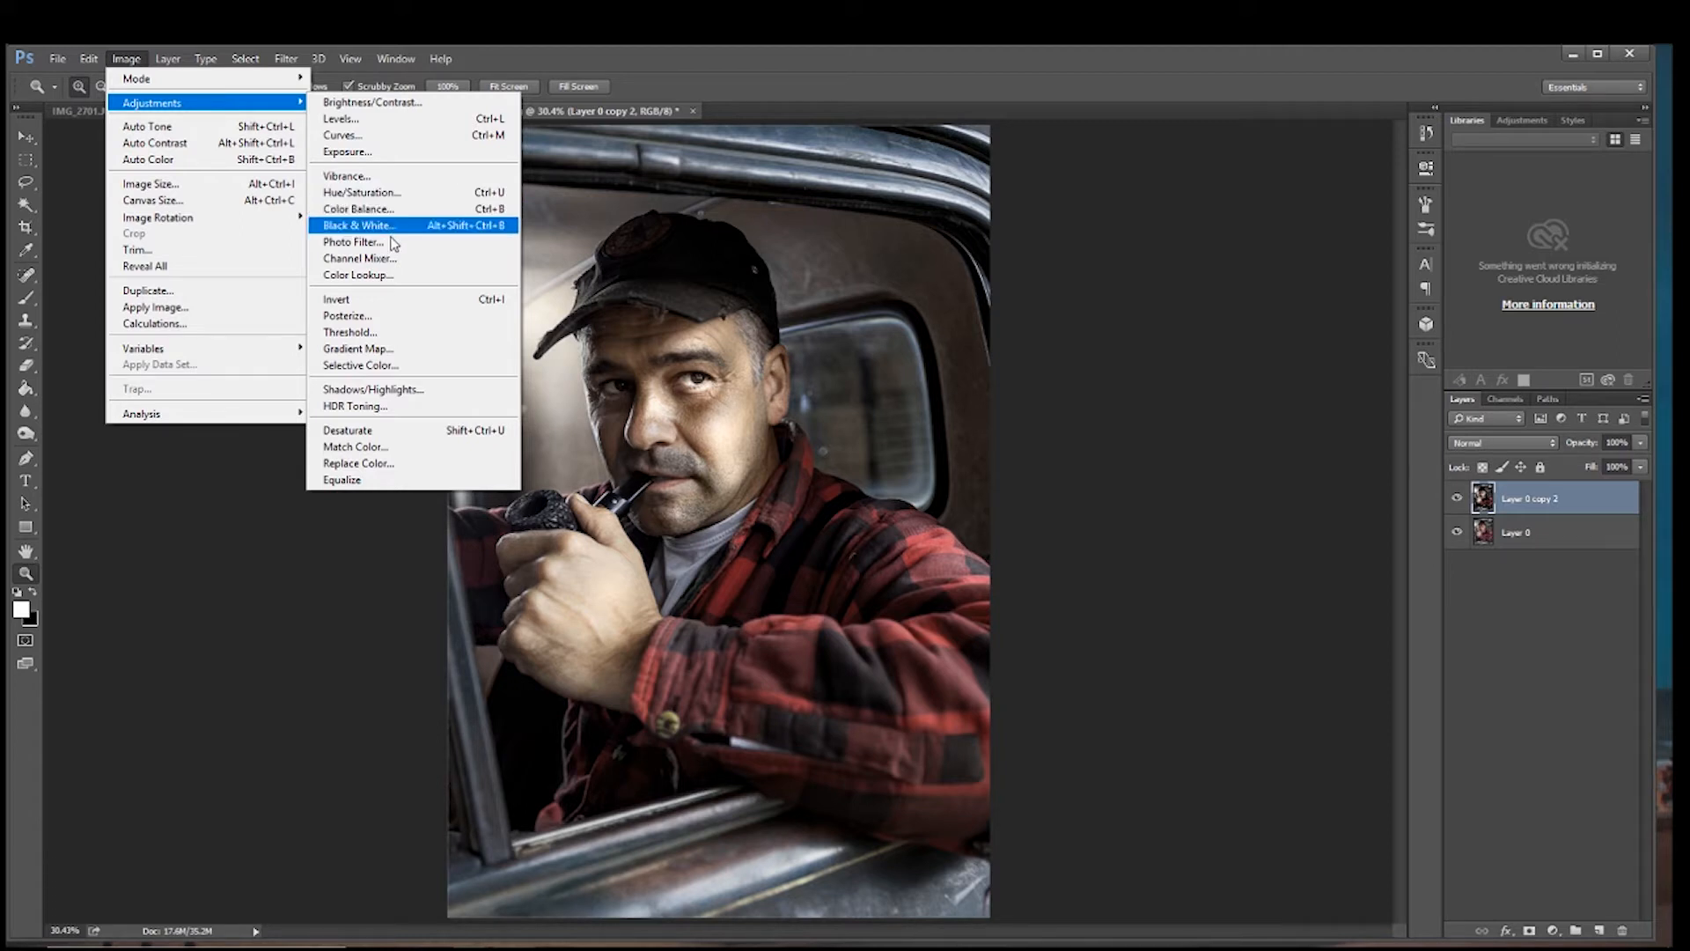
pyautogui.click(373, 389)
pyautogui.moveTo(838, 302); pyautogui.dragTo(1177, 145)
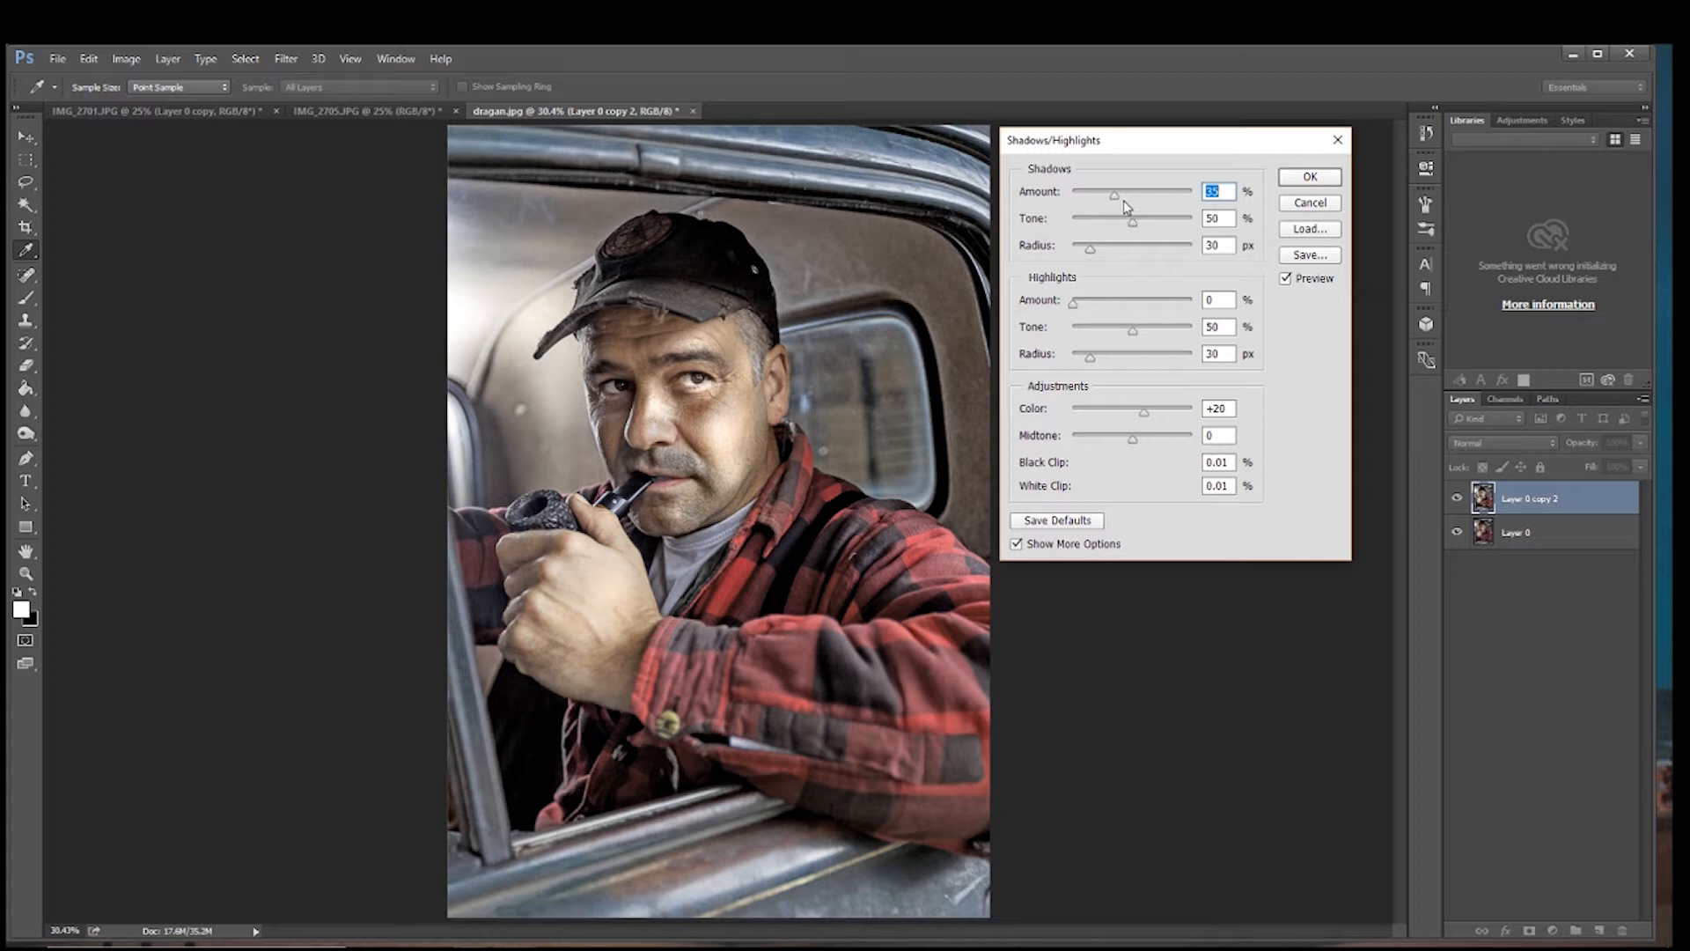
pyautogui.moveTo(1116, 197)
pyautogui.mouseDown()
pyautogui.moveTo(1086, 209)
pyautogui.moveTo(1110, 226)
pyautogui.mouseUp()
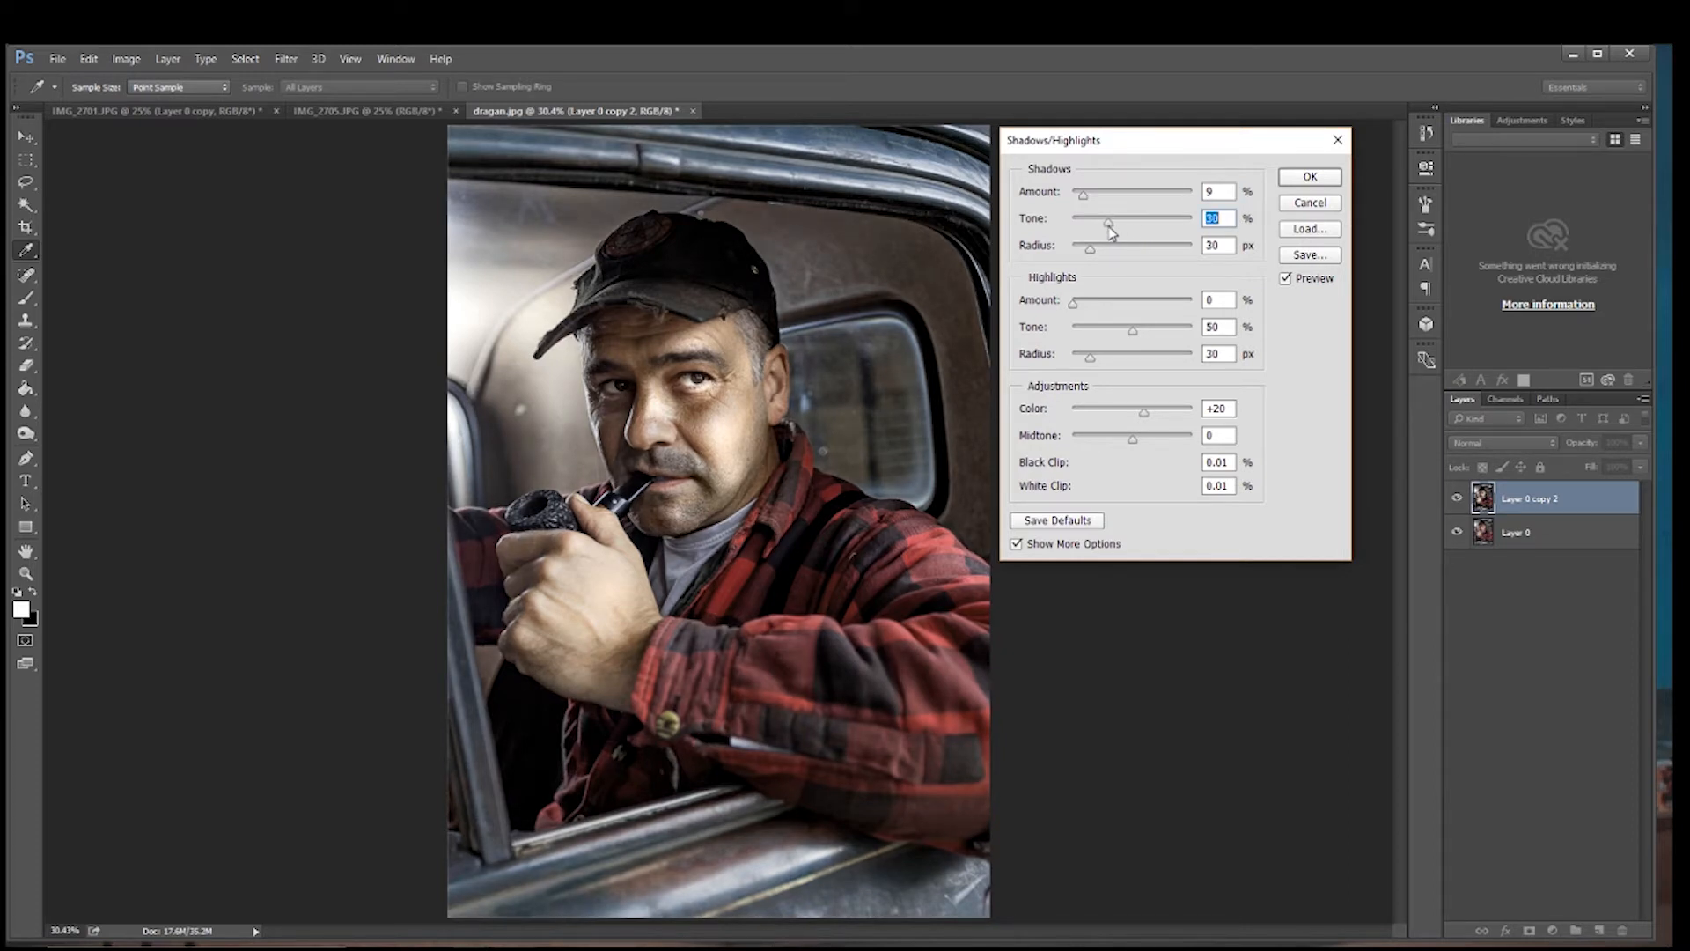
pyautogui.moveTo(1109, 225); pyautogui.dragTo(1098, 225)
pyautogui.moveTo(1082, 246); pyautogui.dragTo(1088, 252)
# Step: Set the highlights amount to 15%, slightly lower their tone and radius, apply the adjustment and compare it with the original
pyautogui.moveTo(1072, 306); pyautogui.dragTo(1093, 323)
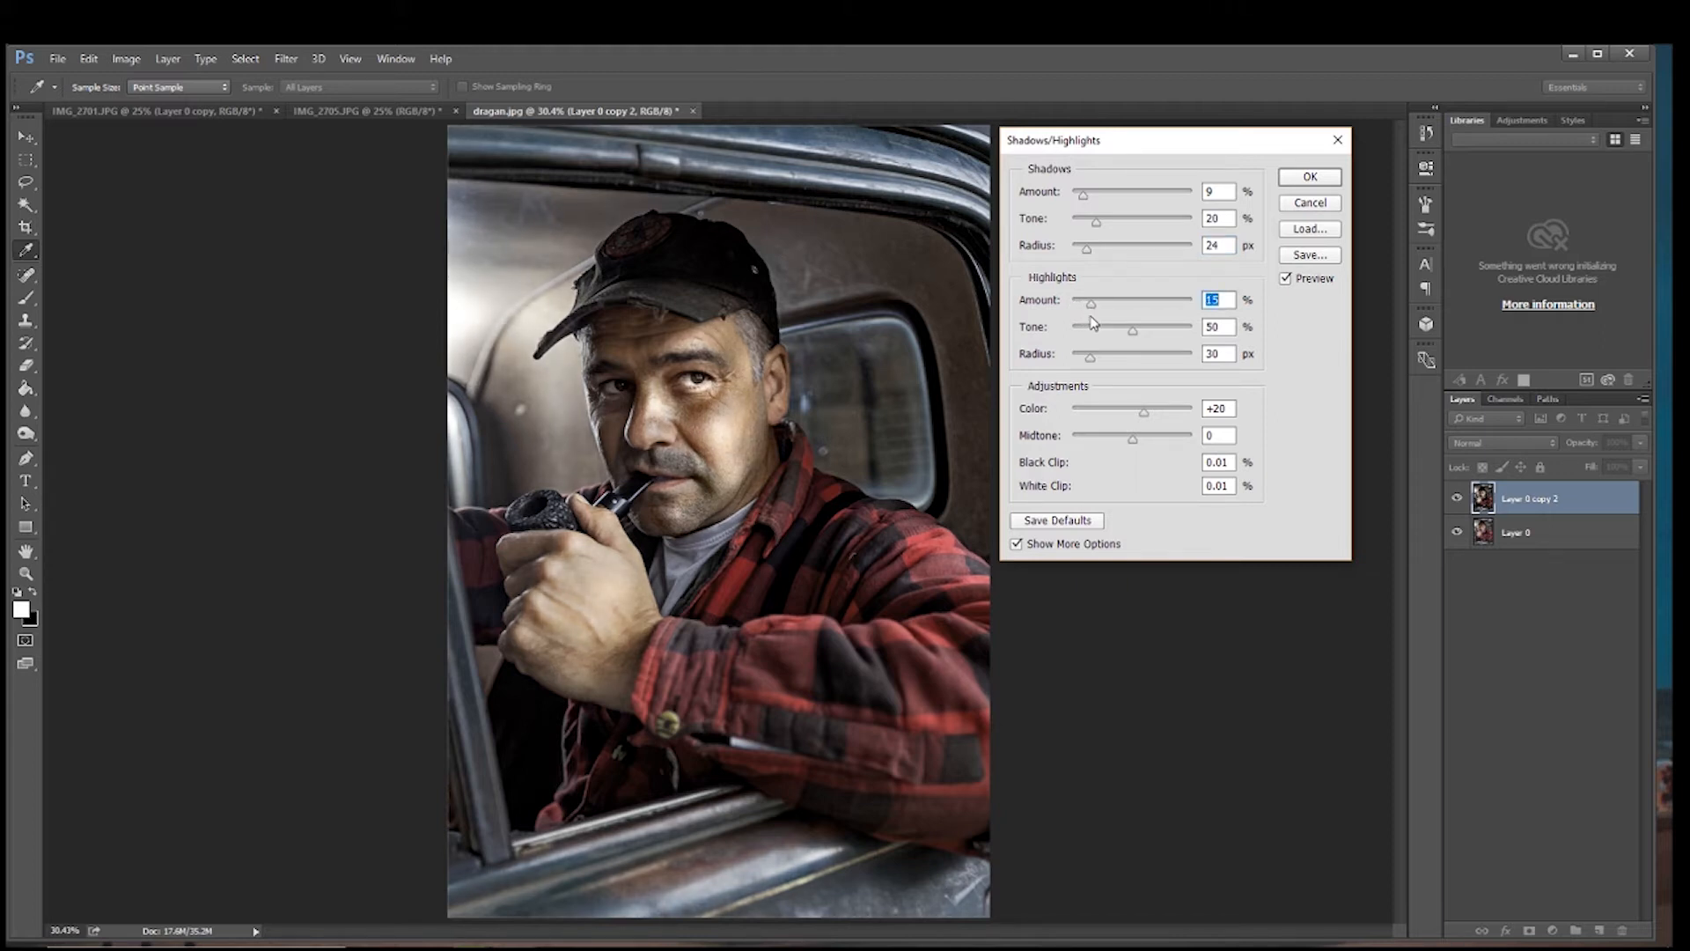
pyautogui.moveTo(1132, 331); pyautogui.dragTo(1127, 331)
pyautogui.moveTo(1129, 337); pyautogui.dragTo(1127, 339)
pyautogui.moveTo(1091, 357); pyautogui.dragTo(1083, 357)
pyautogui.moveTo(1084, 360); pyautogui.dragTo(1087, 361)
pyautogui.click(1310, 177)
pyautogui.press('z')
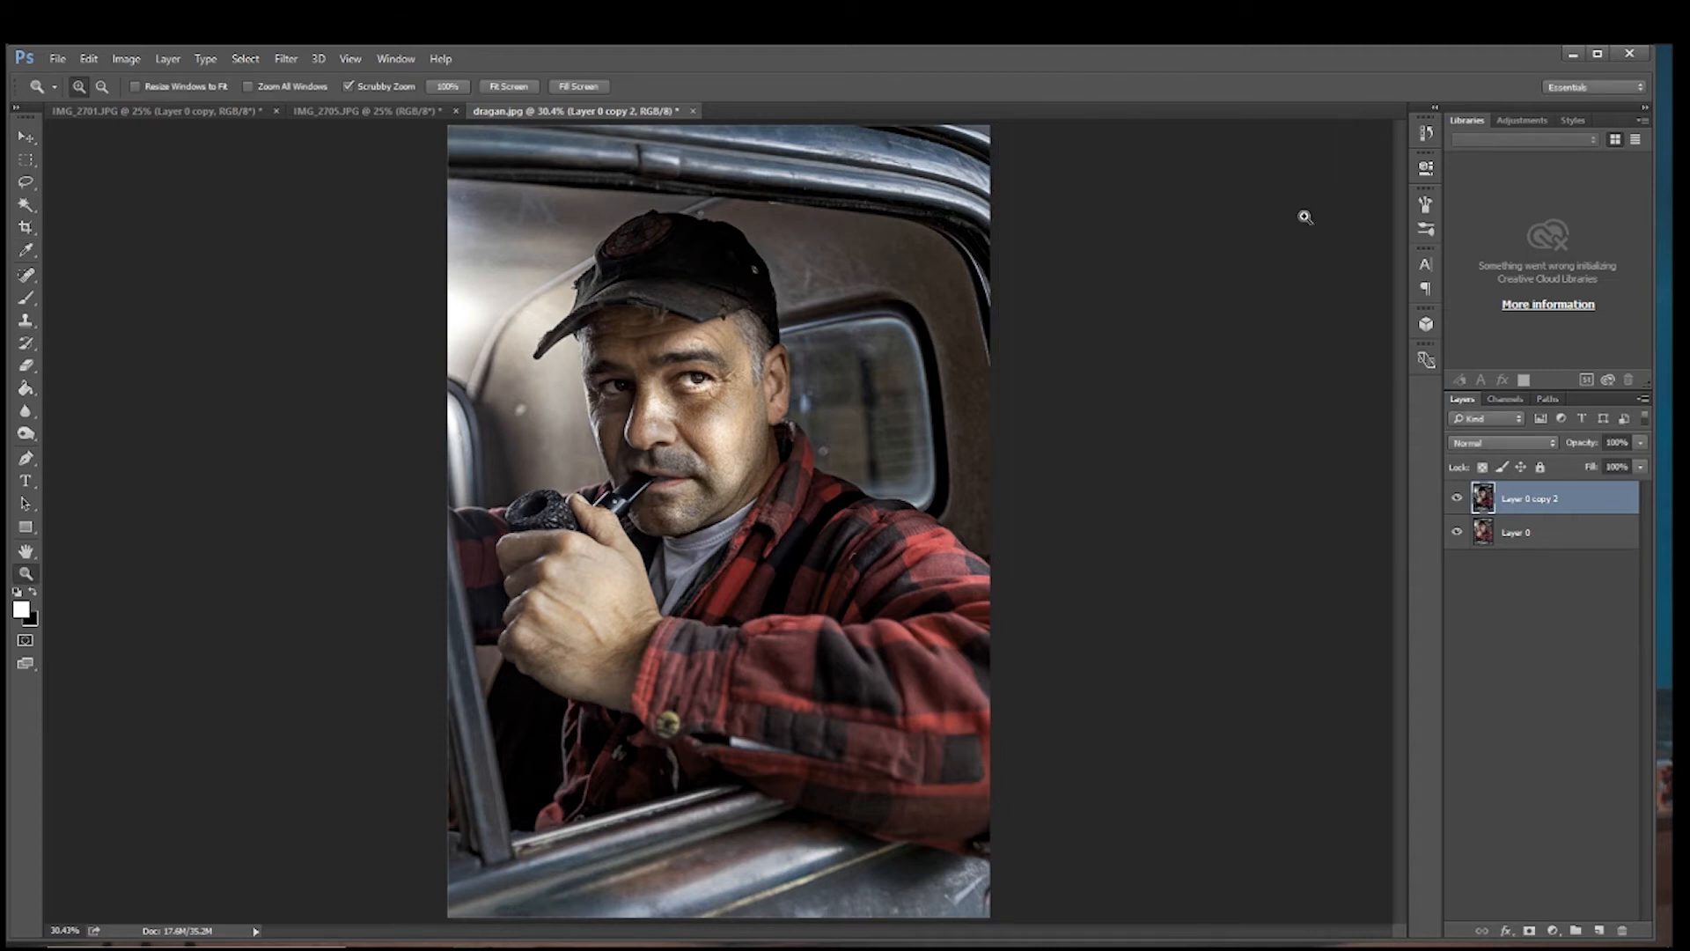
pyautogui.click(1456, 499)
pyautogui.click(1455, 500)
# Step: Sharpen Layer 0 copy 2 with Unsharp Mask at amount 24% and radius about 23.5 pixels, threshold 0
pyautogui.click(126, 59)
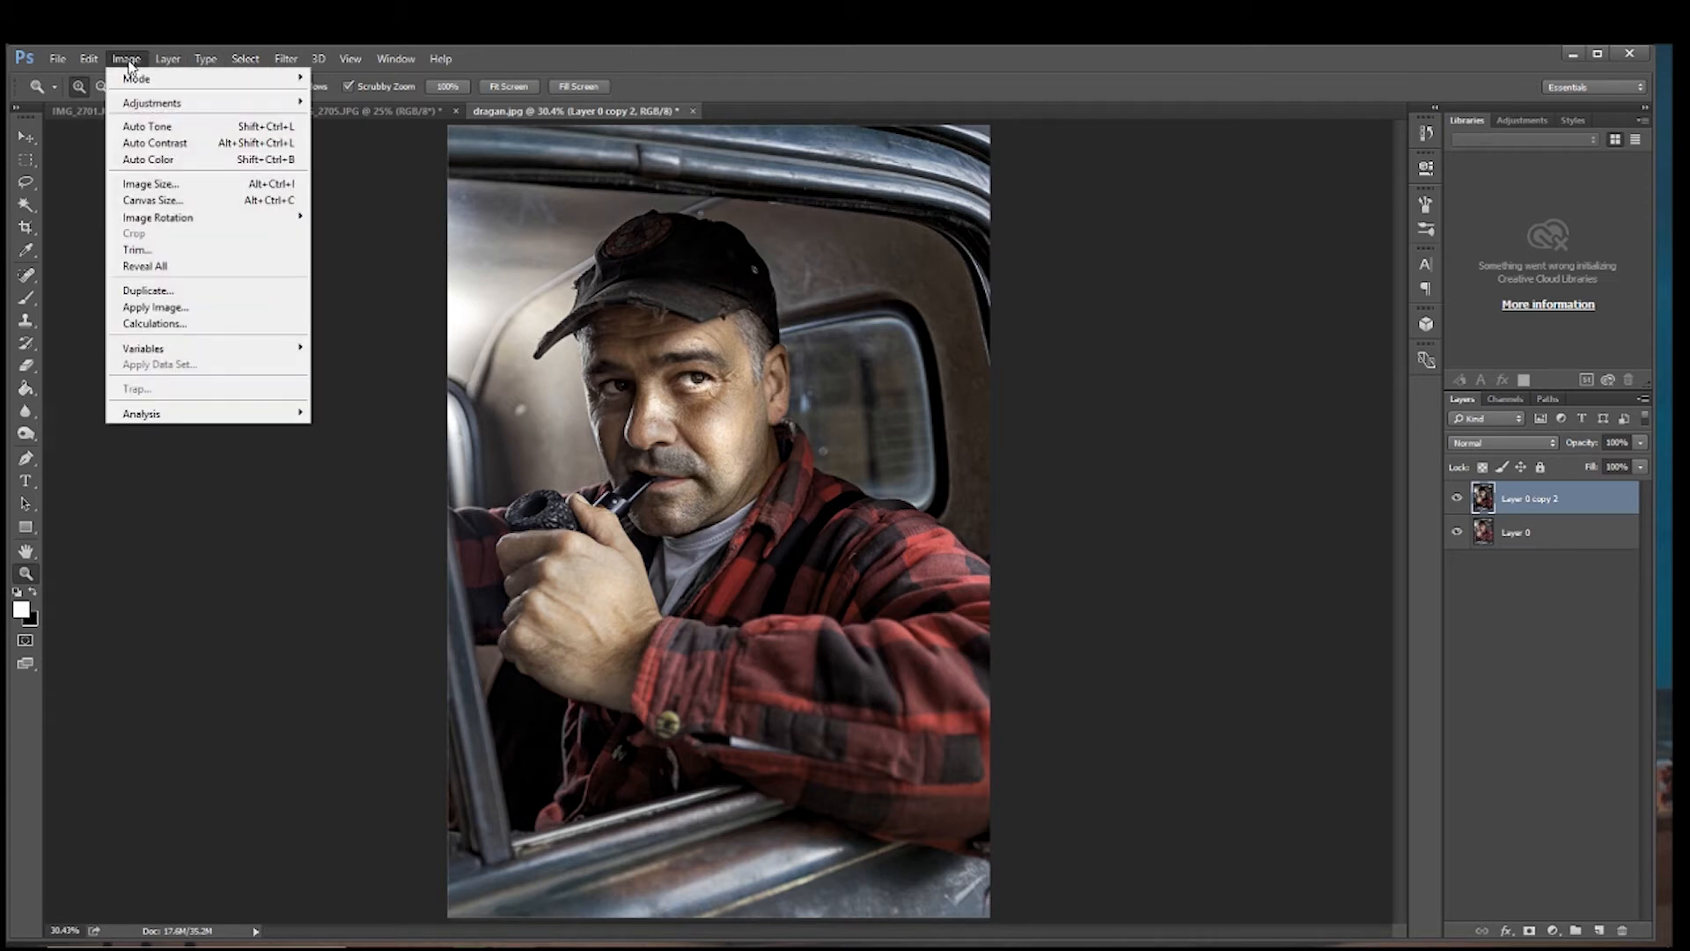
pyautogui.moveTo(286, 59)
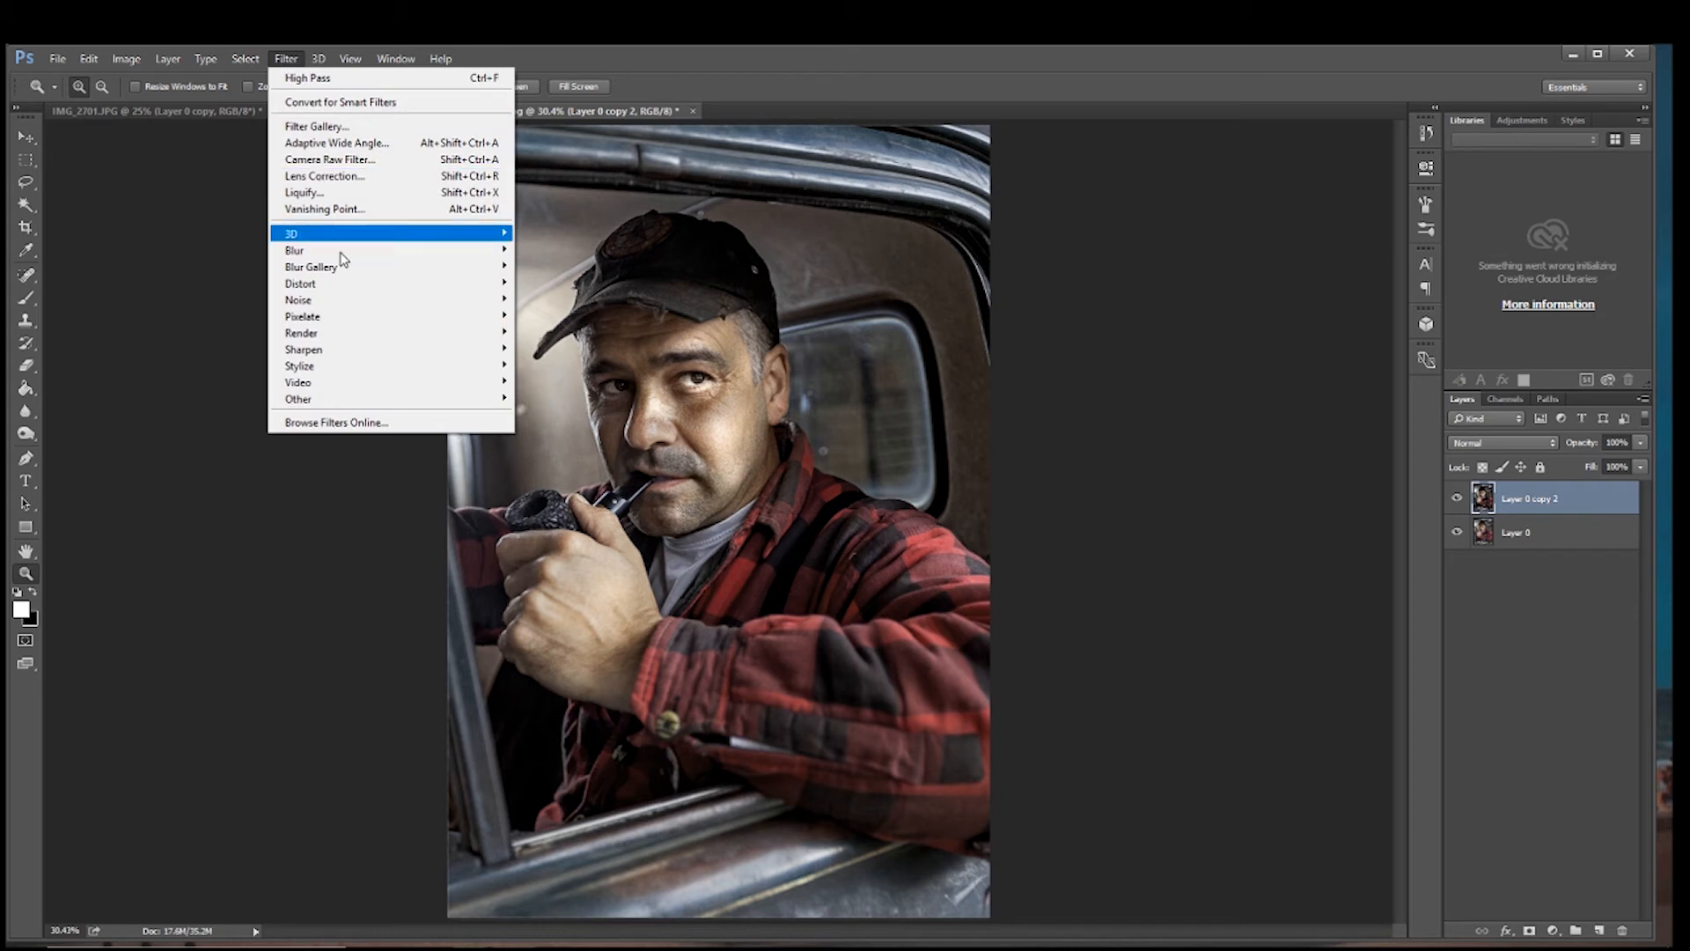
pyautogui.moveTo(370, 350)
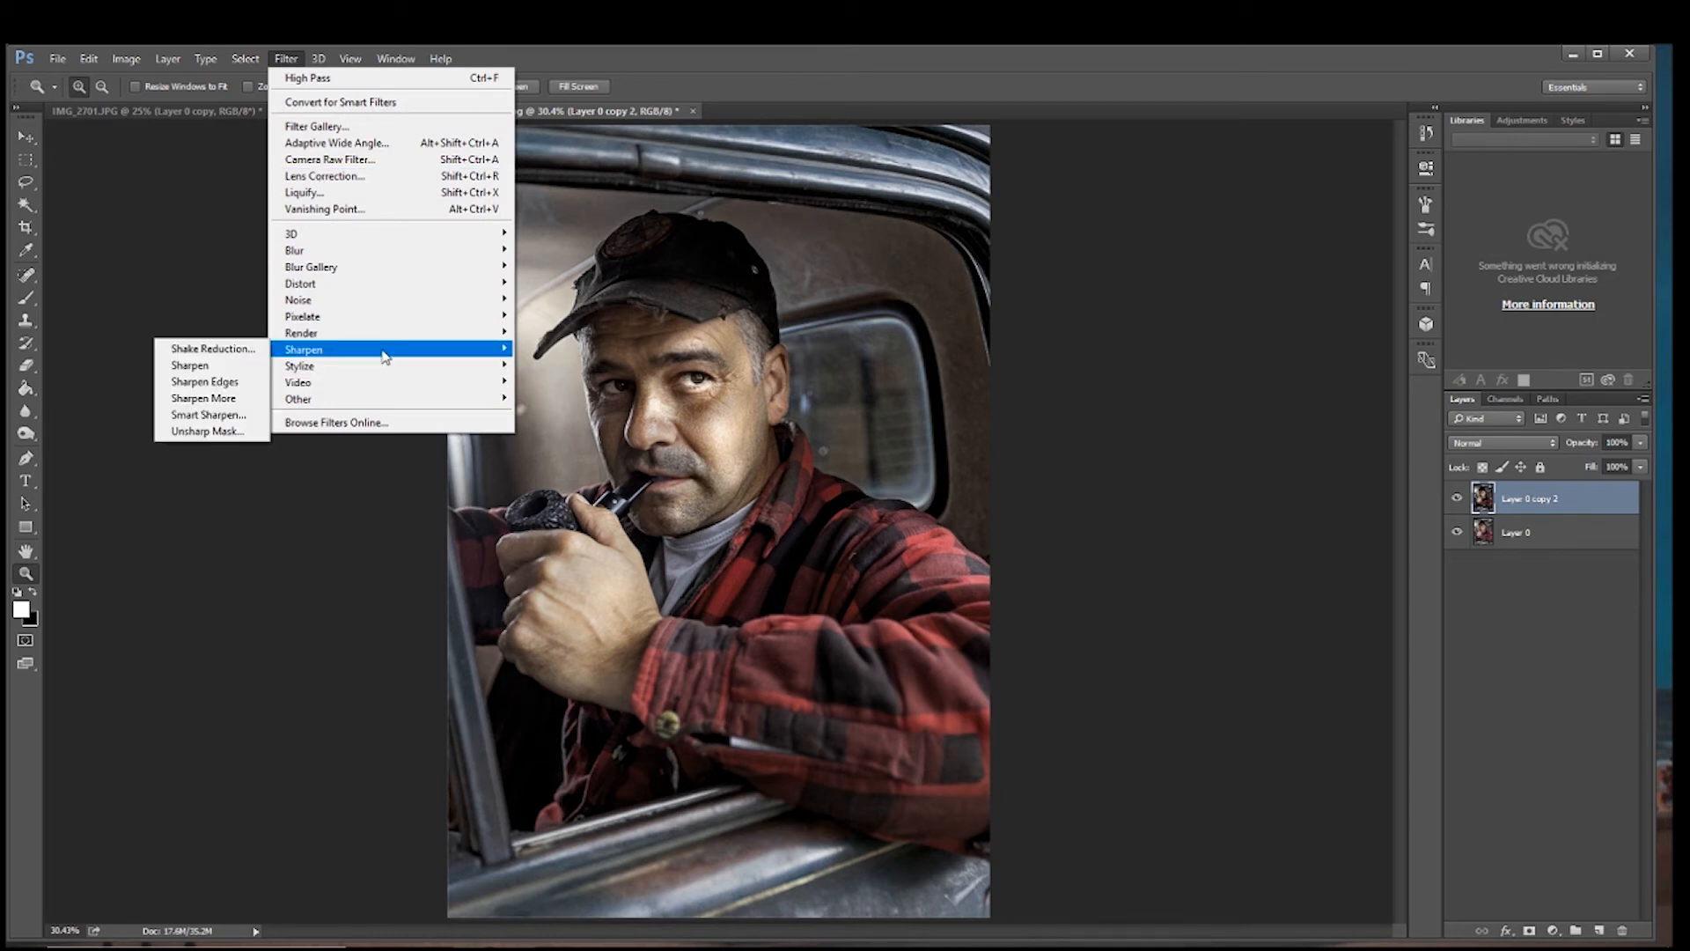
pyautogui.click(212, 432)
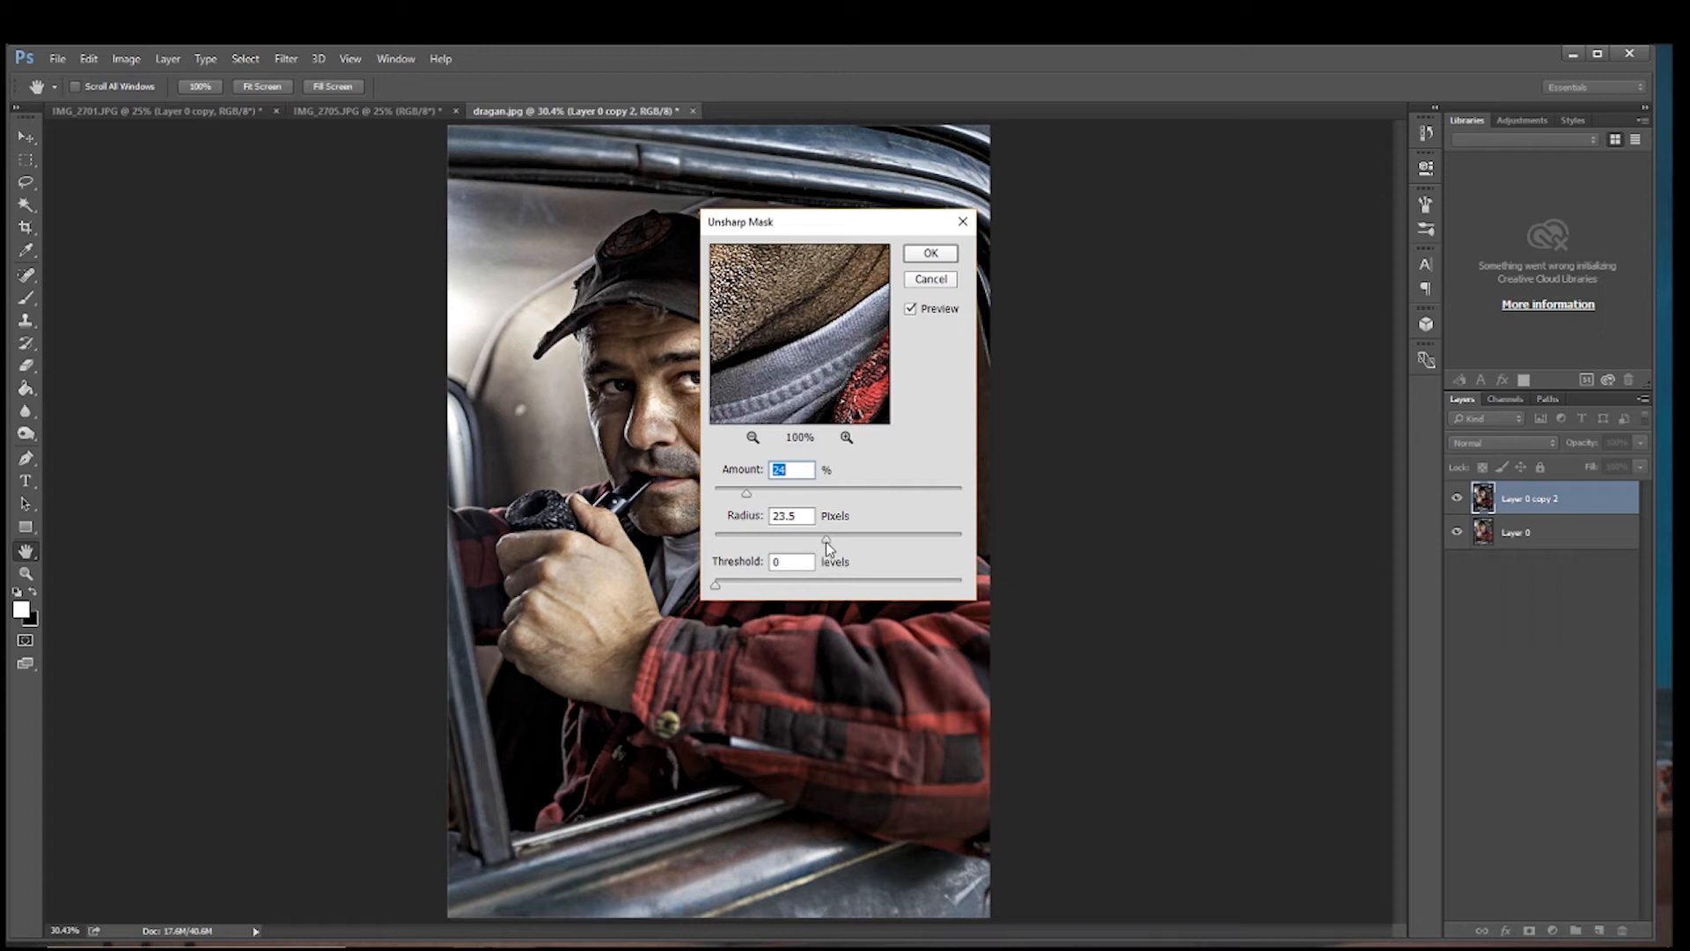
pyautogui.moveTo(826, 542); pyautogui.dragTo(828, 539)
pyautogui.click(939, 254)
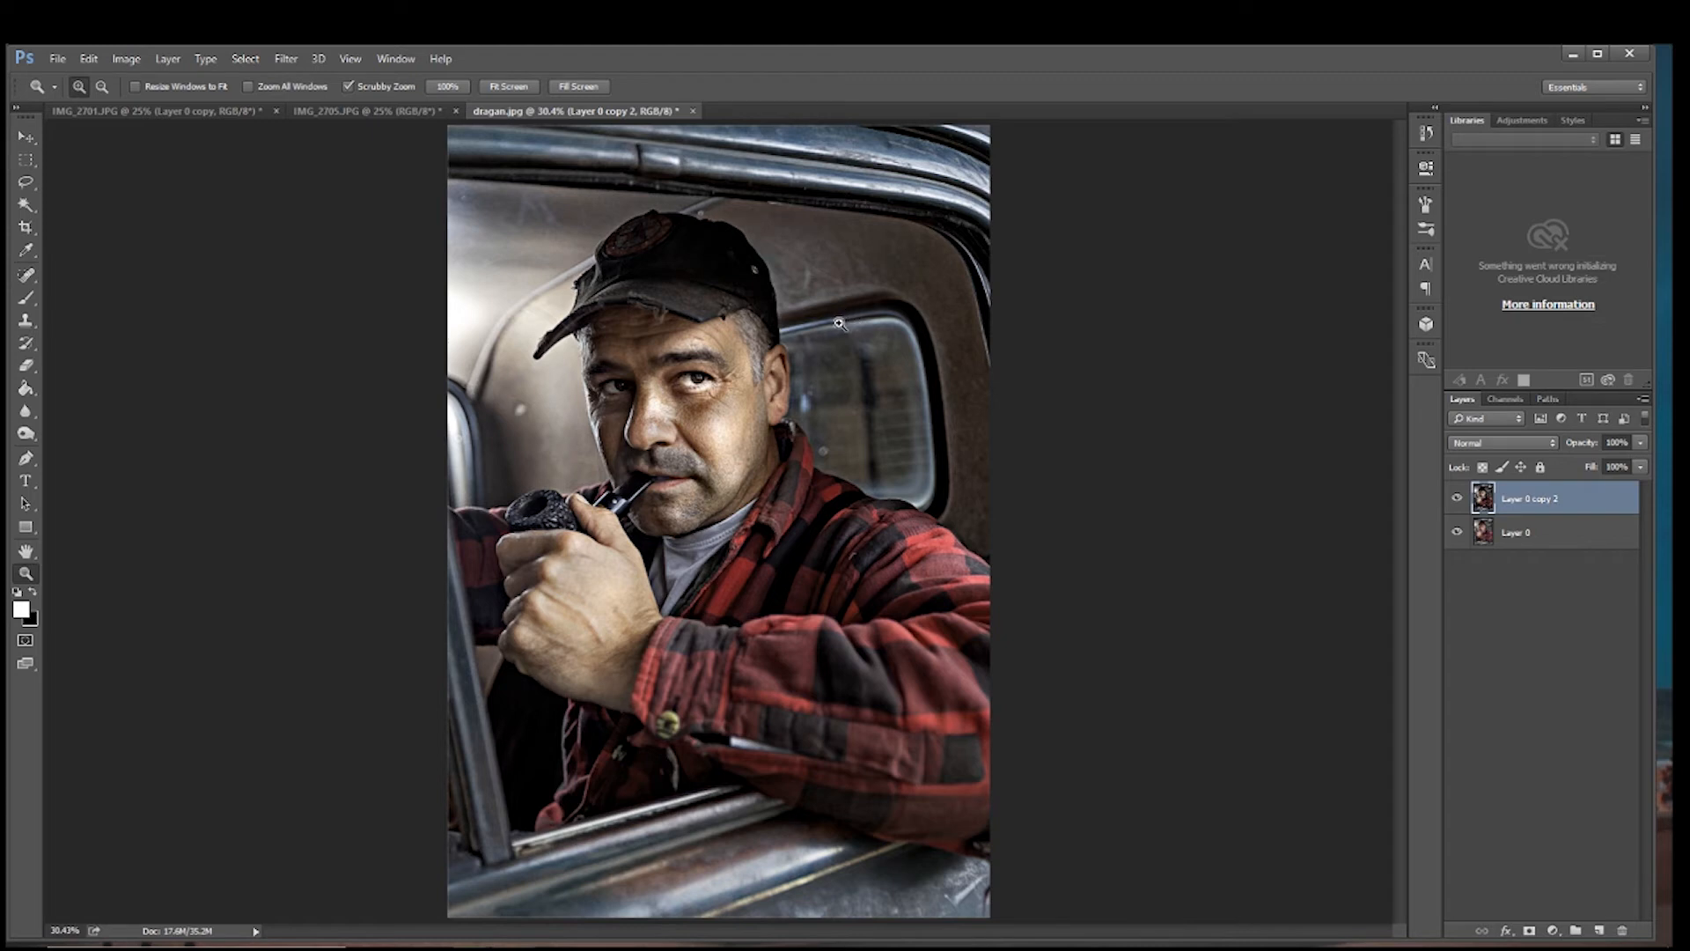
# Step: Apply a Vibrance adjustment to Layer 0 copy 2 with vibrance -30 and saturation +35
pyautogui.click(130, 59)
pyautogui.moveTo(141, 103)
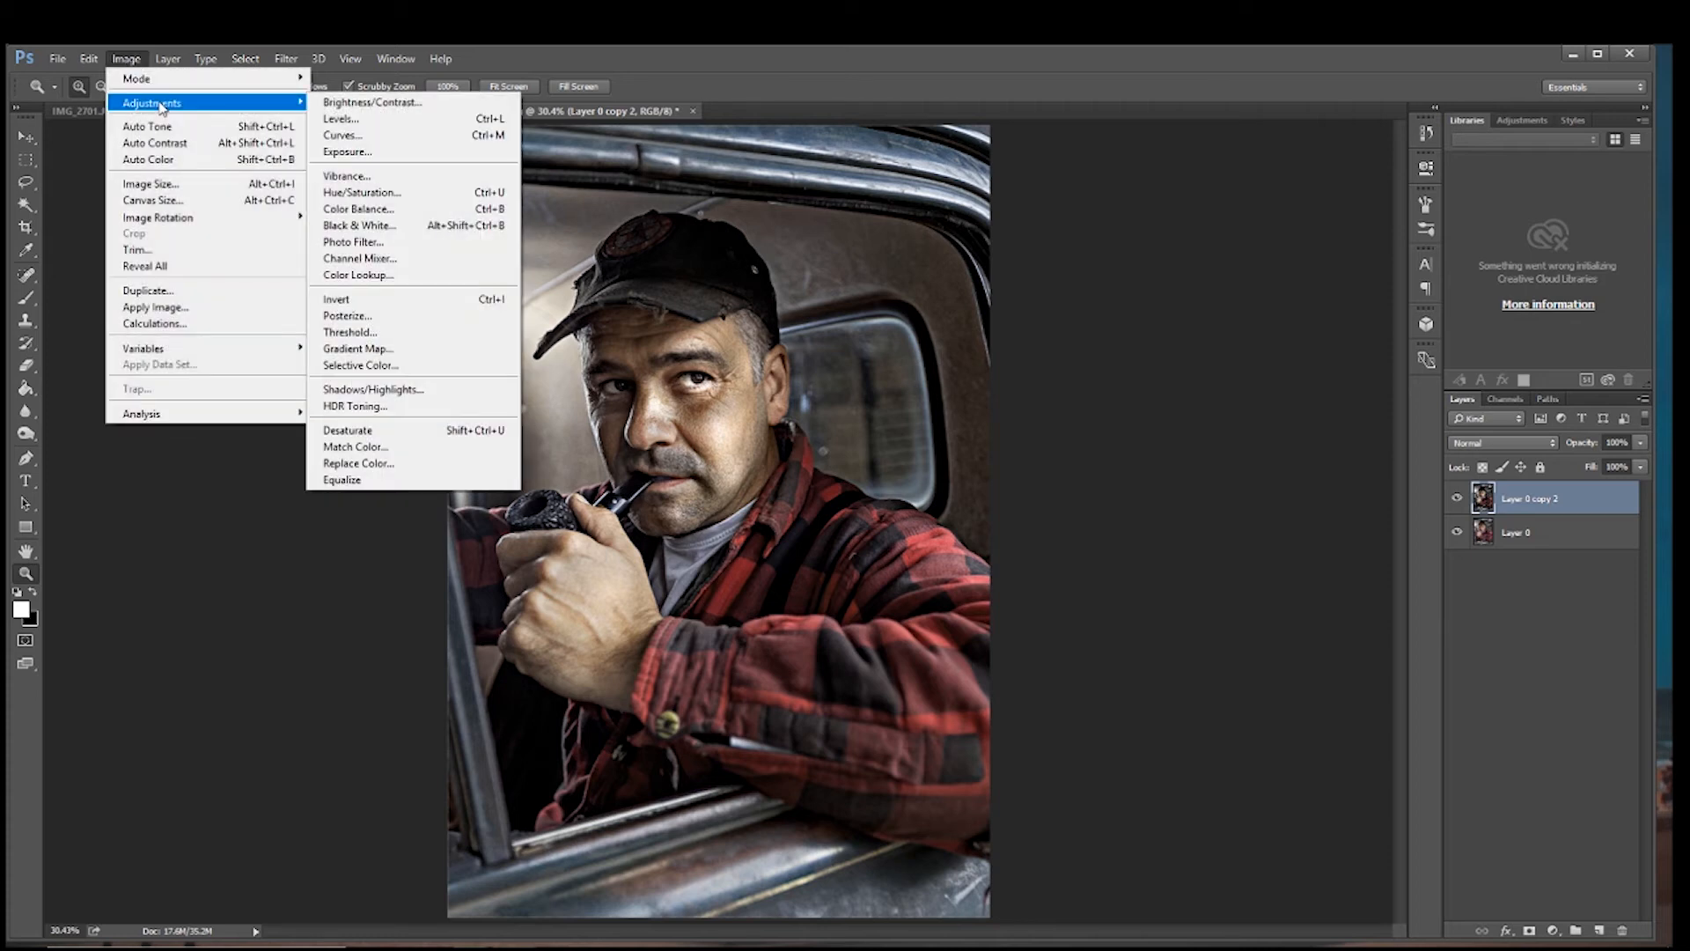
pyautogui.click(425, 176)
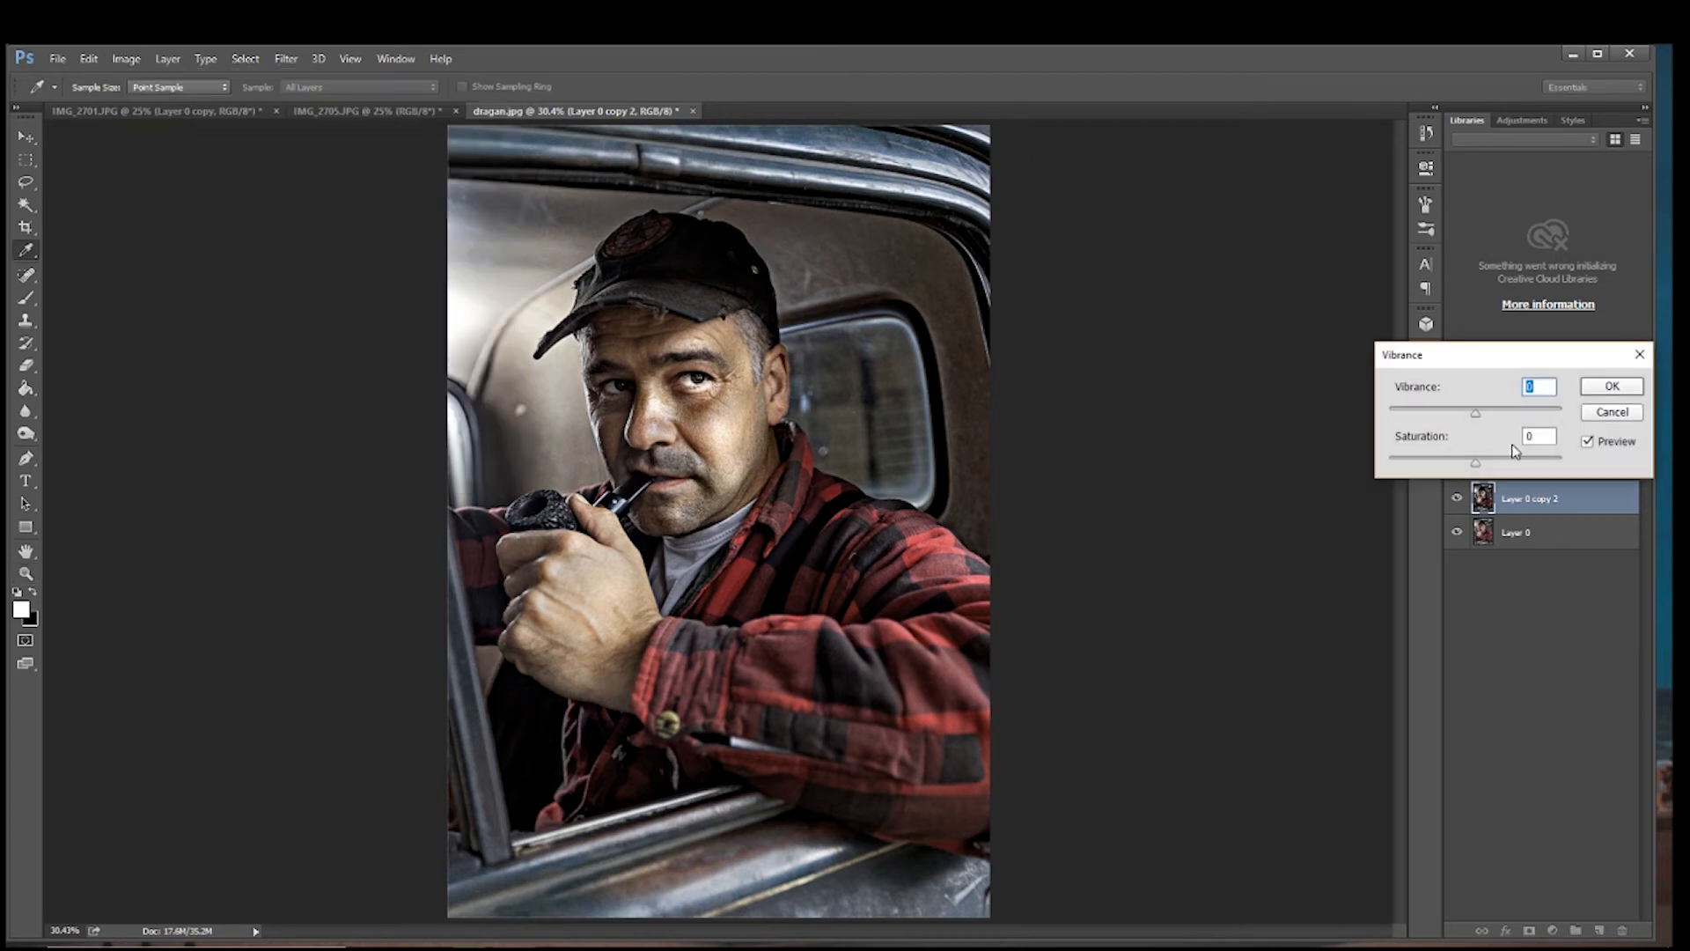
pyautogui.moveTo(1476, 414); pyautogui.dragTo(1507, 480)
pyautogui.click(1612, 386)
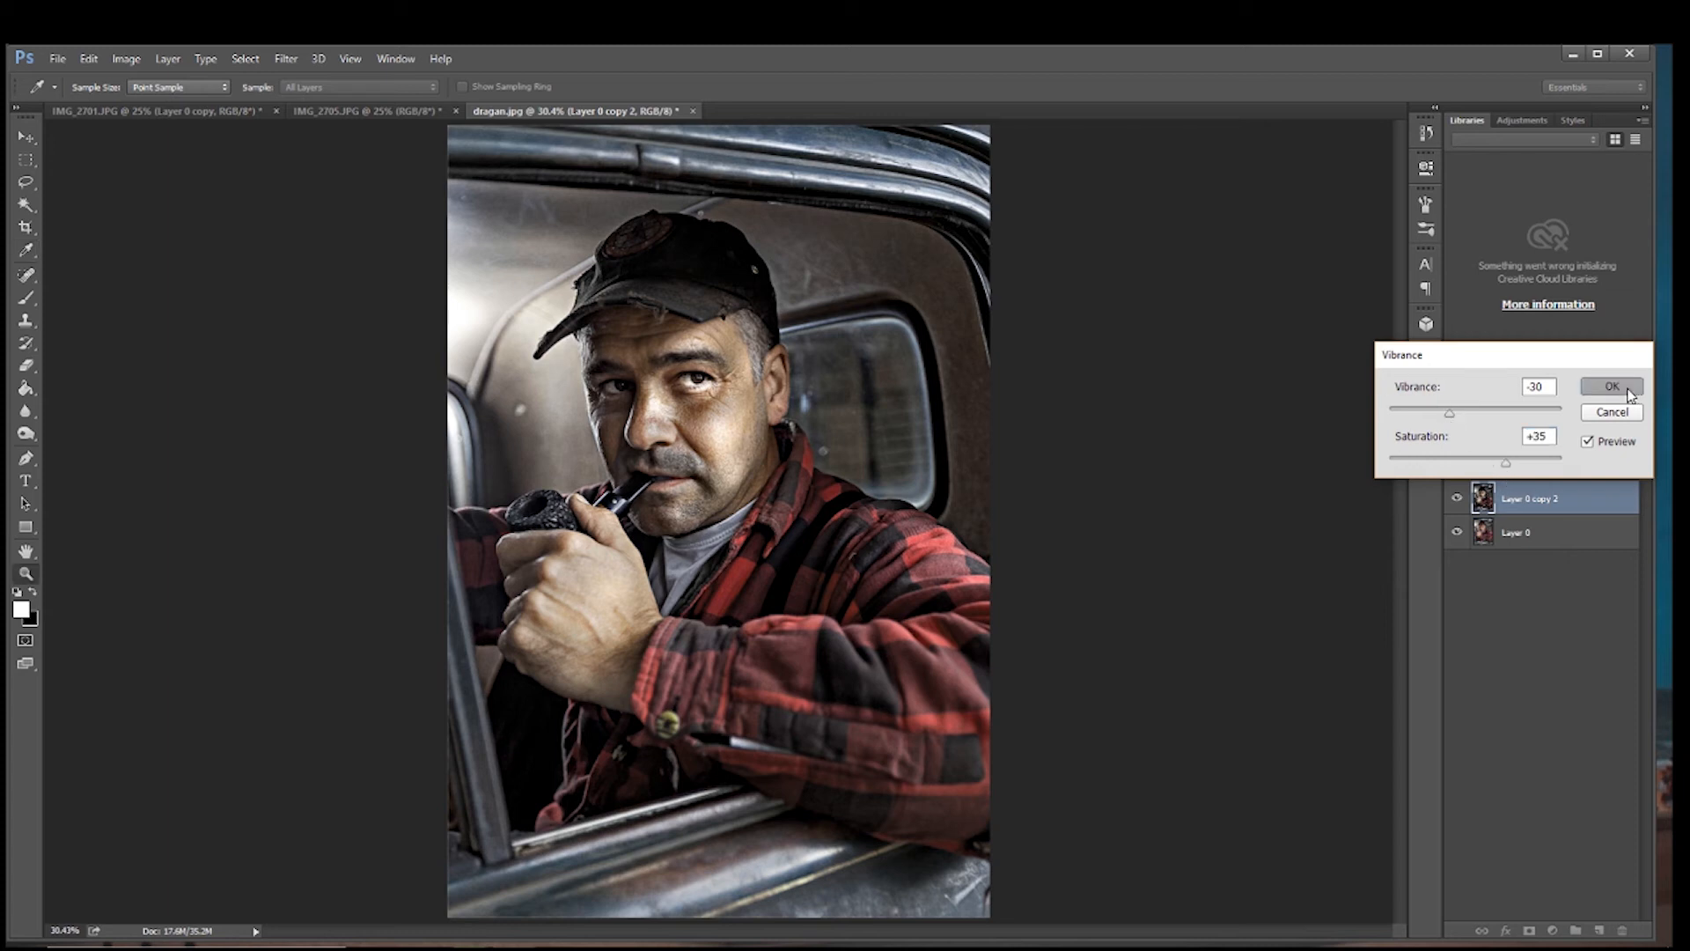
pyautogui.press('z')
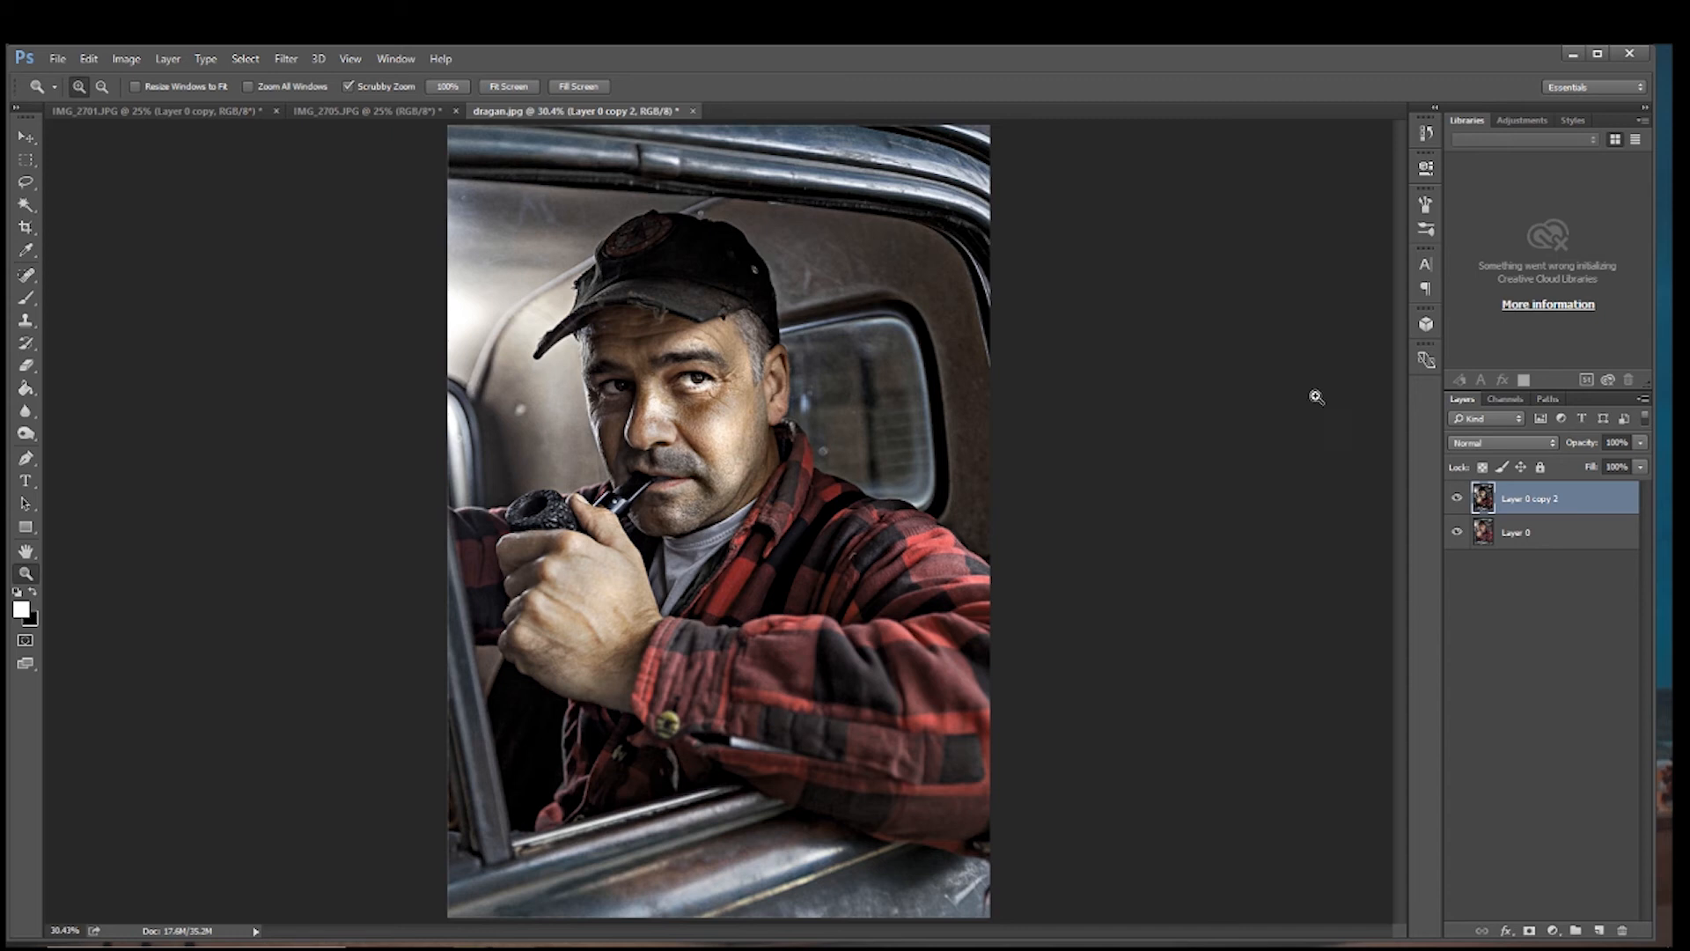
# Step: Compare the finished portrait with the untouched original by hiding and showing Layer 0 copy 2, leaving it visible
pyautogui.click(1458, 499)
pyautogui.click(1458, 498)
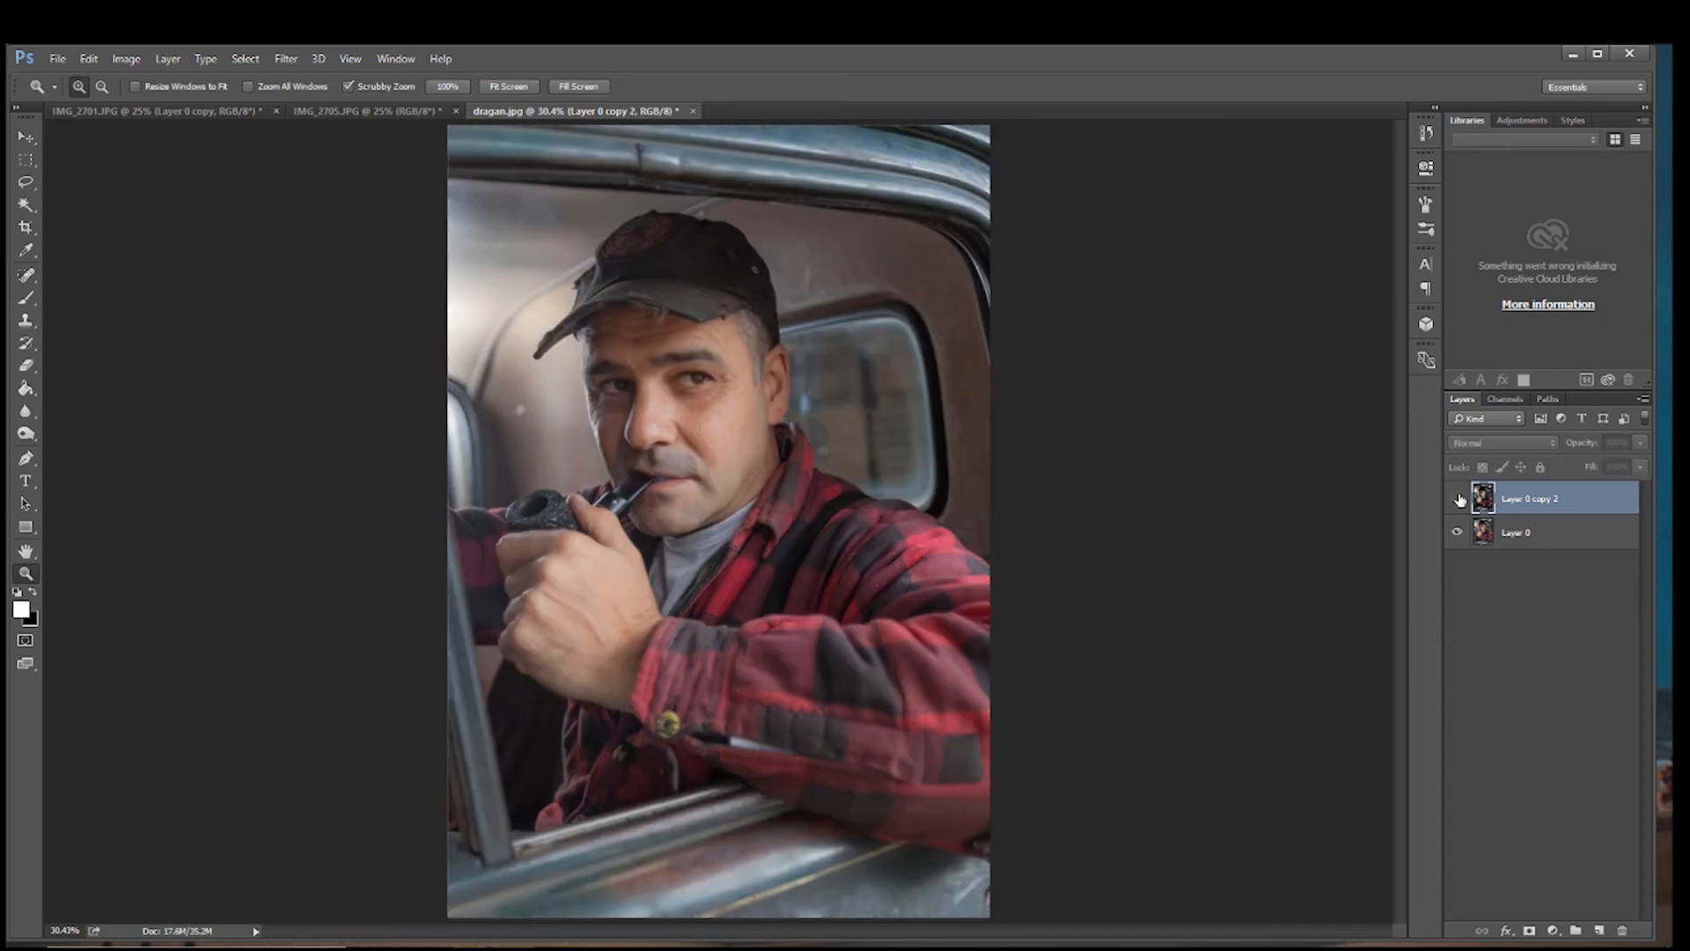
pyautogui.click(1458, 498)
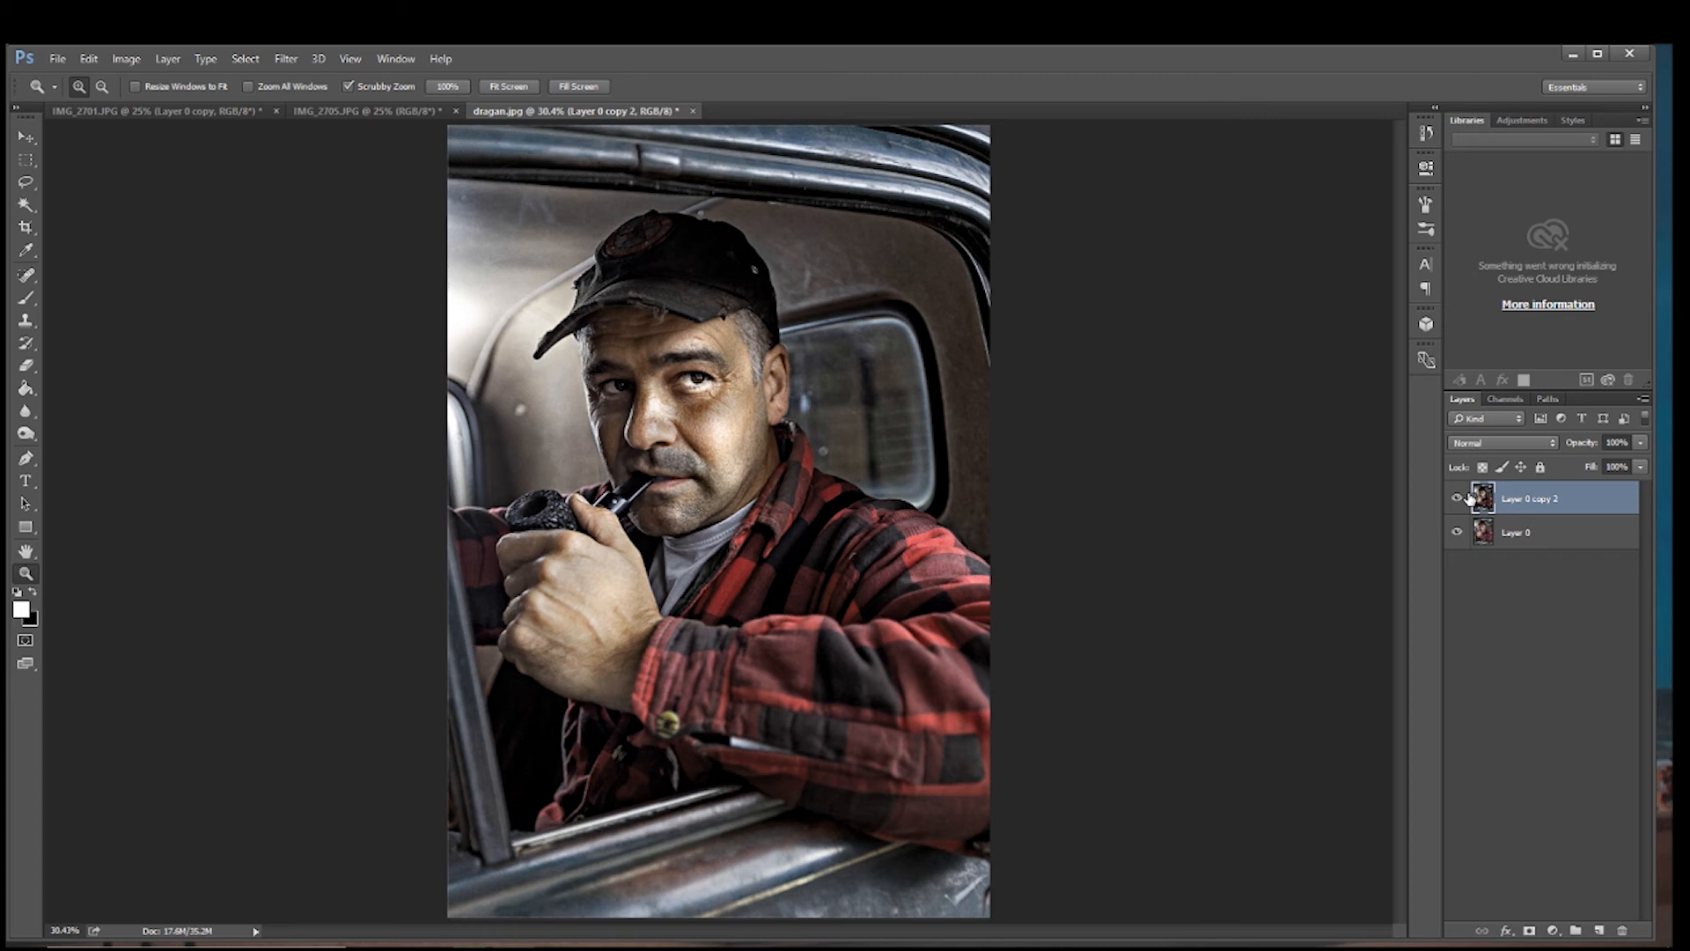
pyautogui.click(1456, 499)
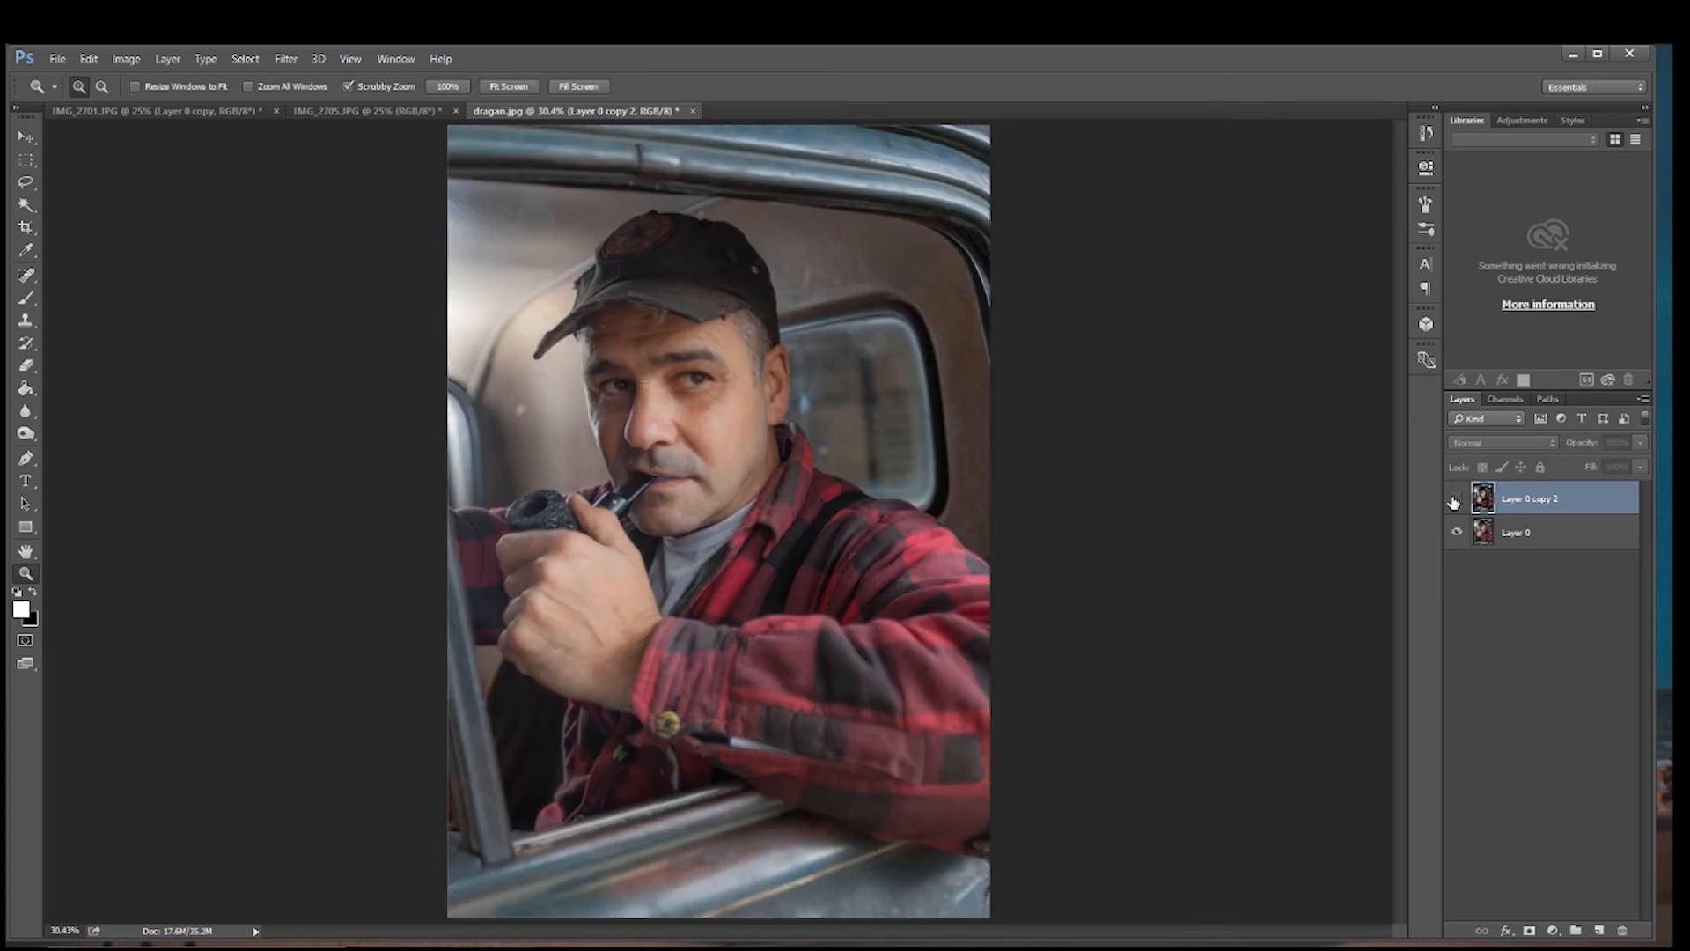
pyautogui.click(1456, 499)
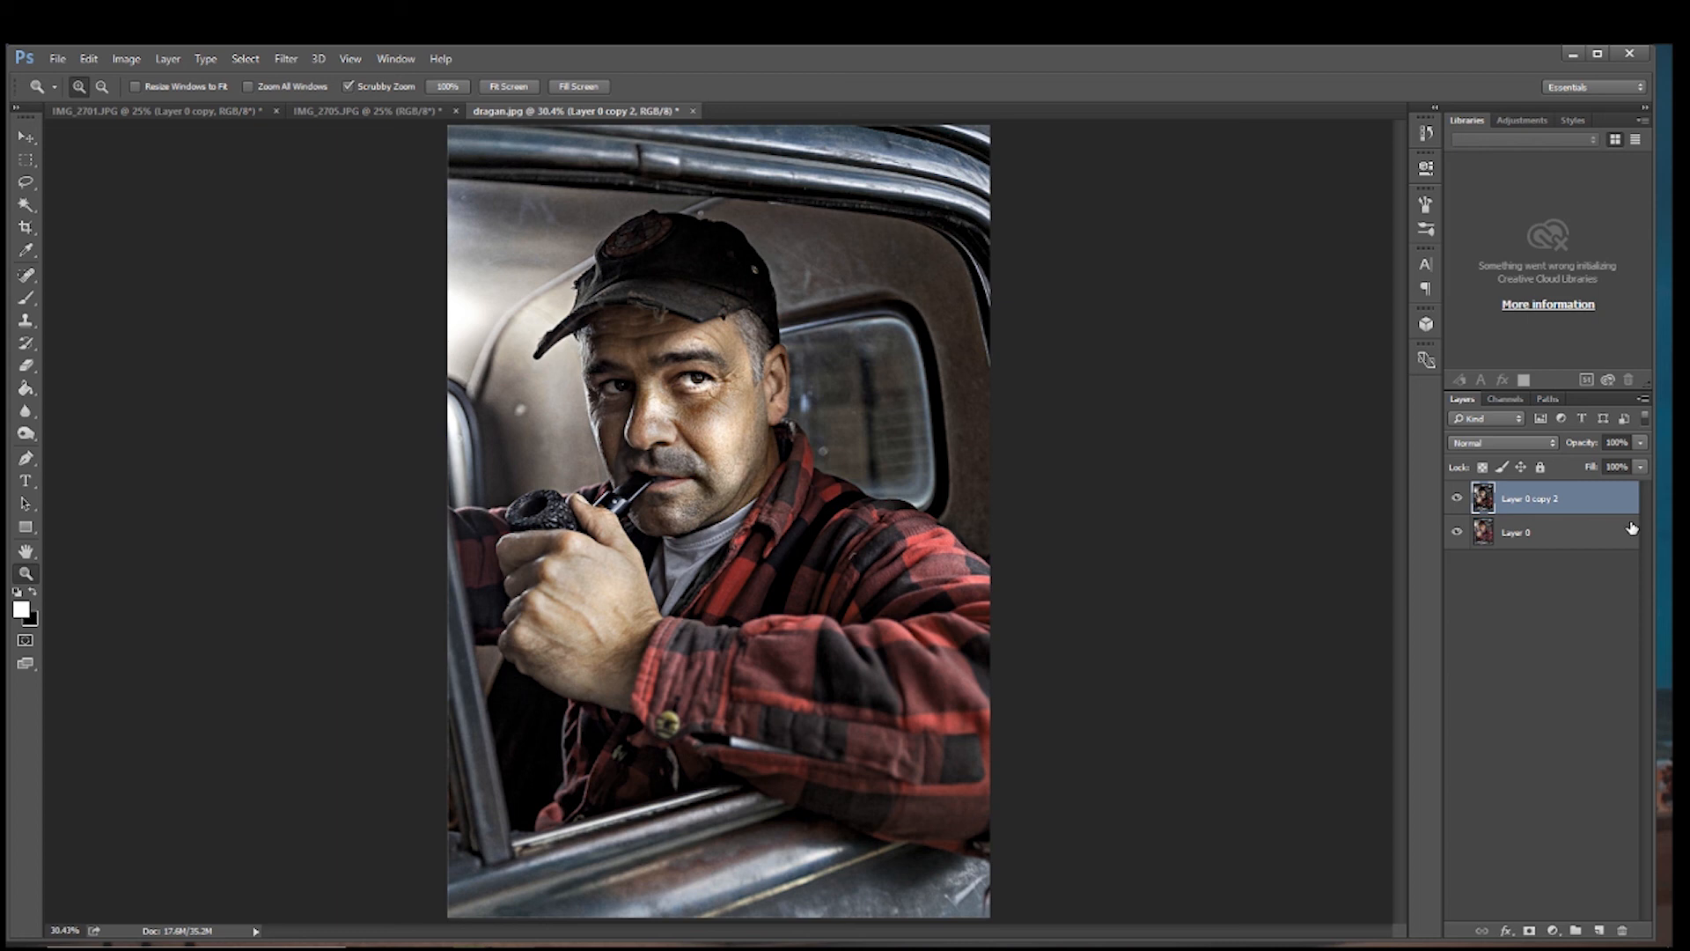
pyautogui.click(1457, 501)
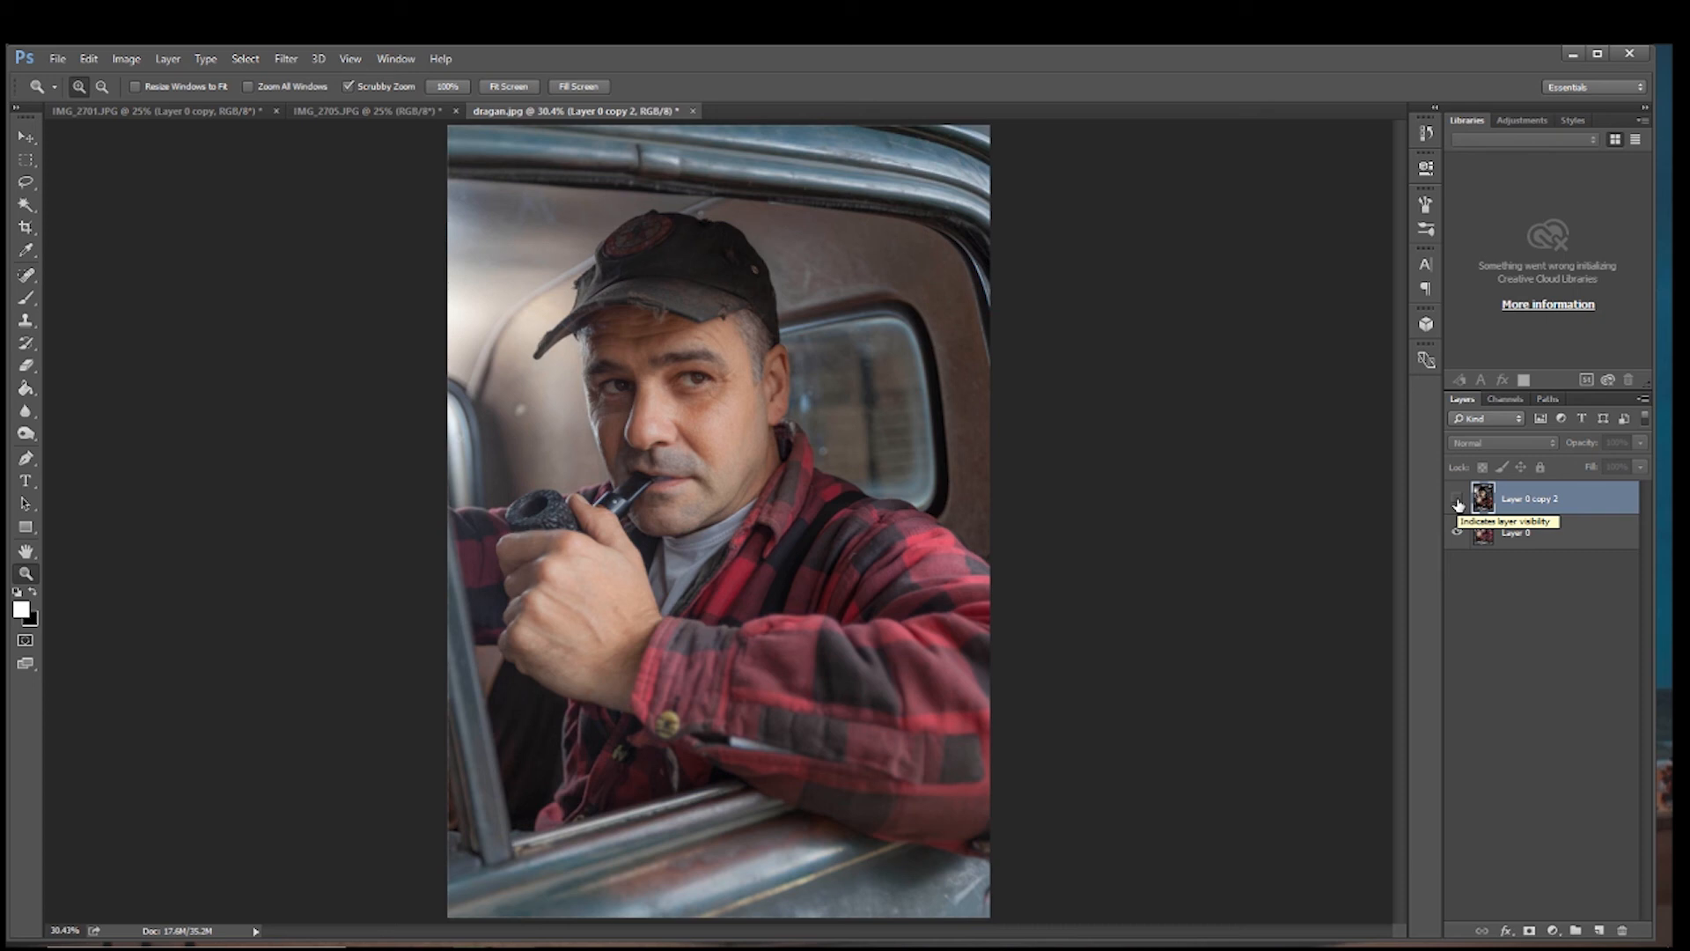
pyautogui.click(1457, 500)
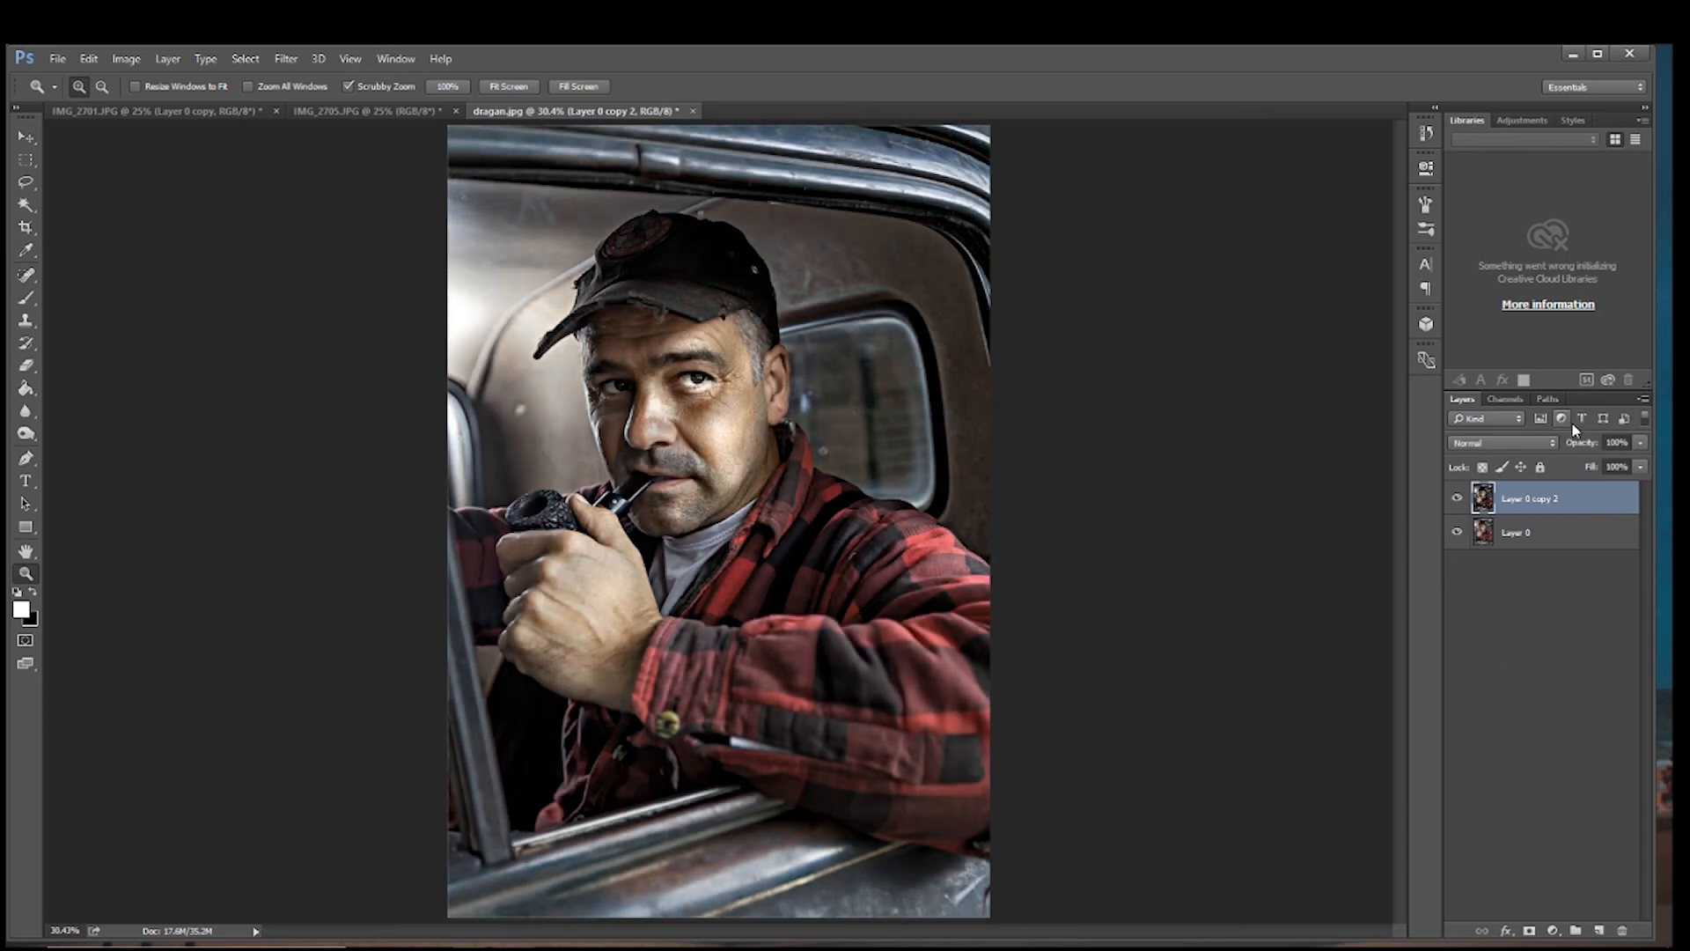